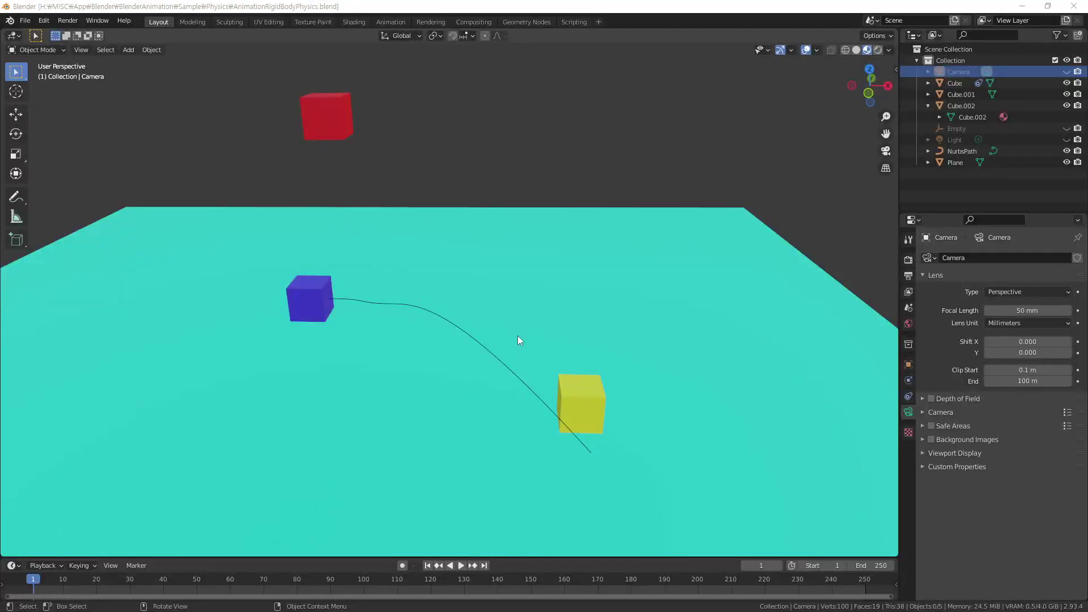
Play the rigid-body simulation and pause it at frame 63, with the red cube resting on the blue cube
click(588, 10)
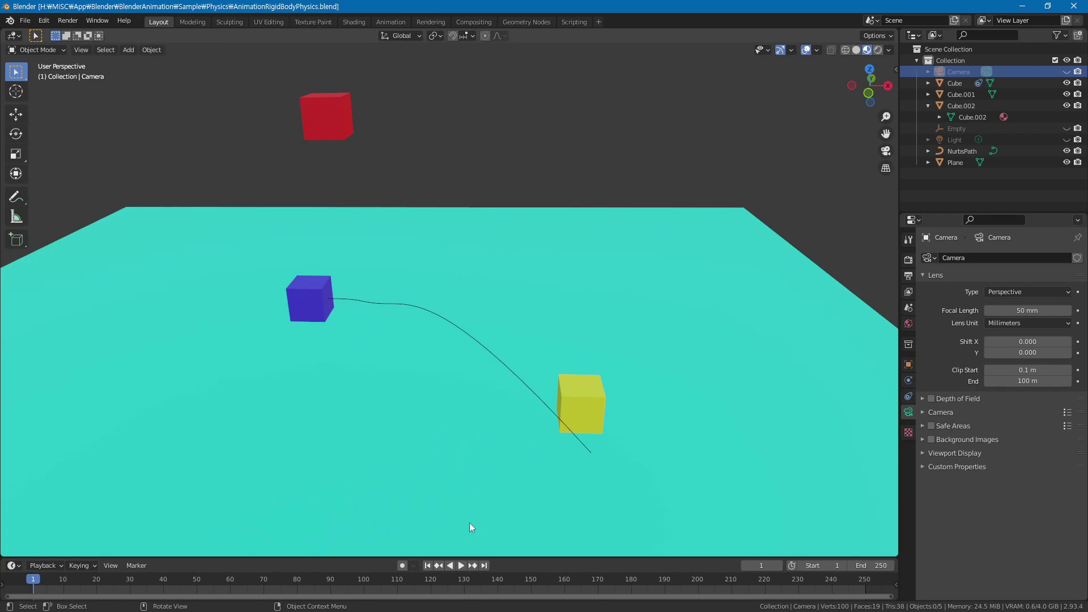
click(461, 571)
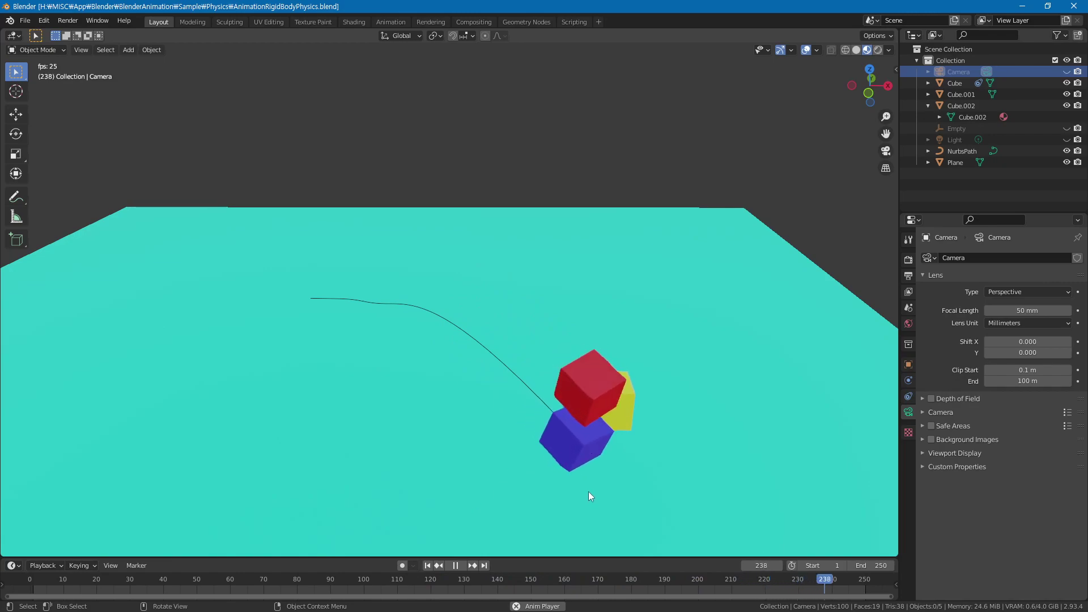
click(457, 567)
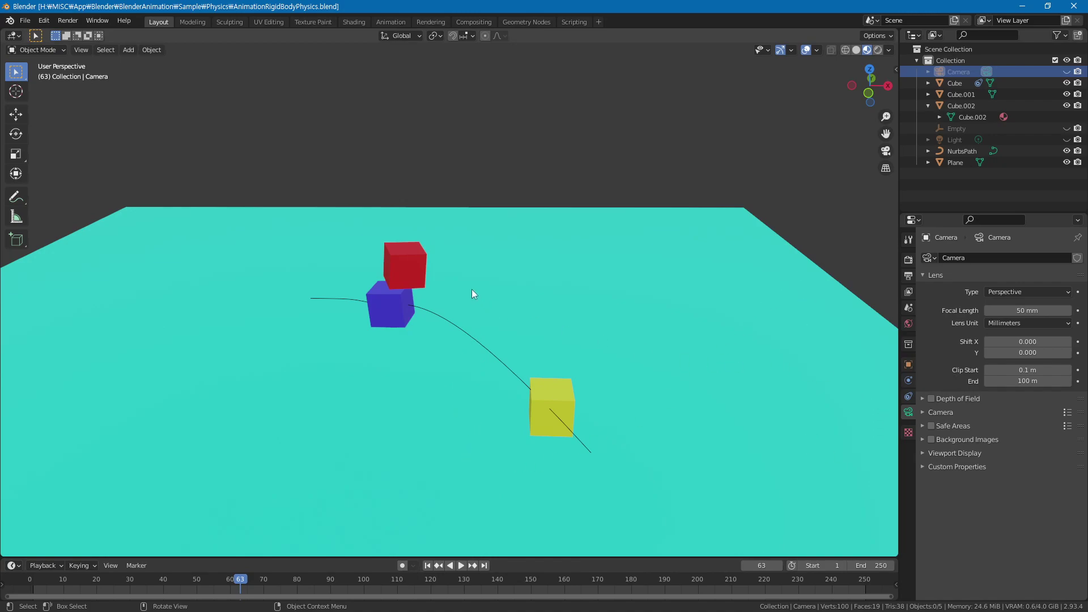
Select the blue Cube, rewind to frame 1 and keyframe its rigid-body Animated option on
click(399, 322)
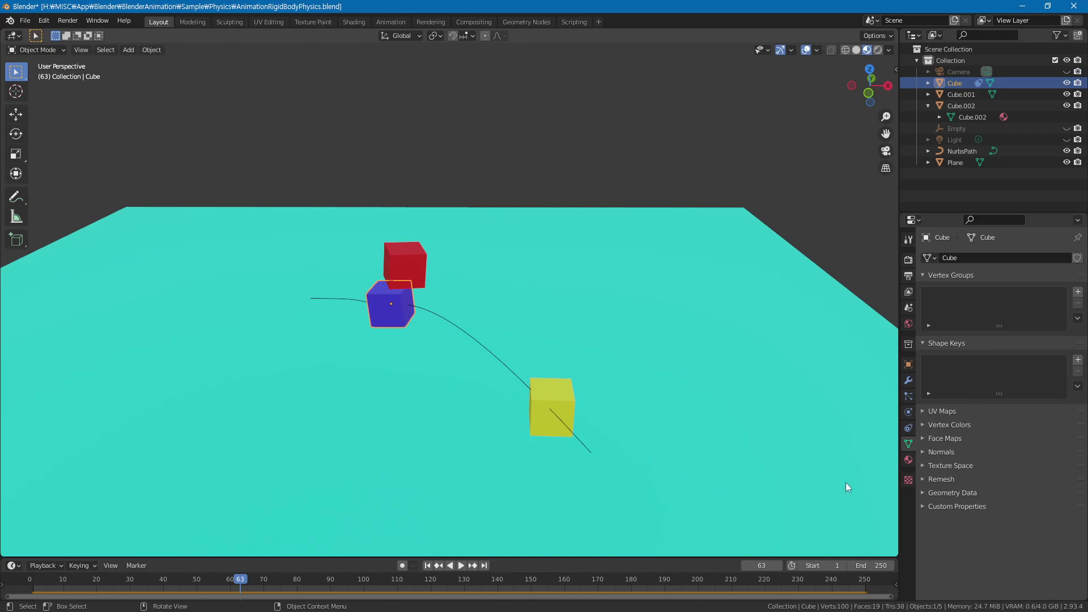
click(908, 412)
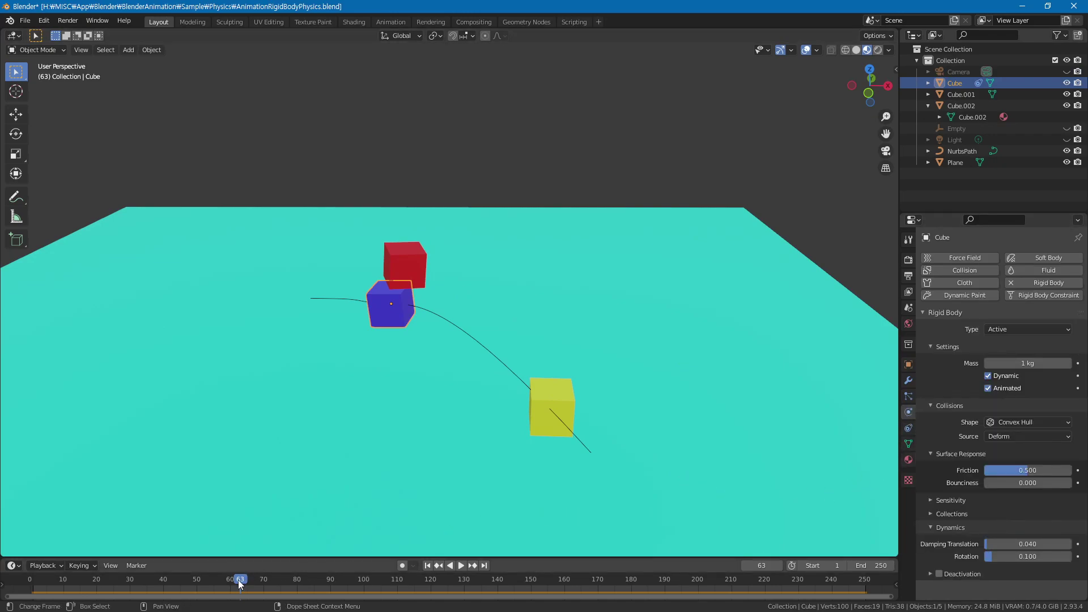
drag(233, 579, 25, 566)
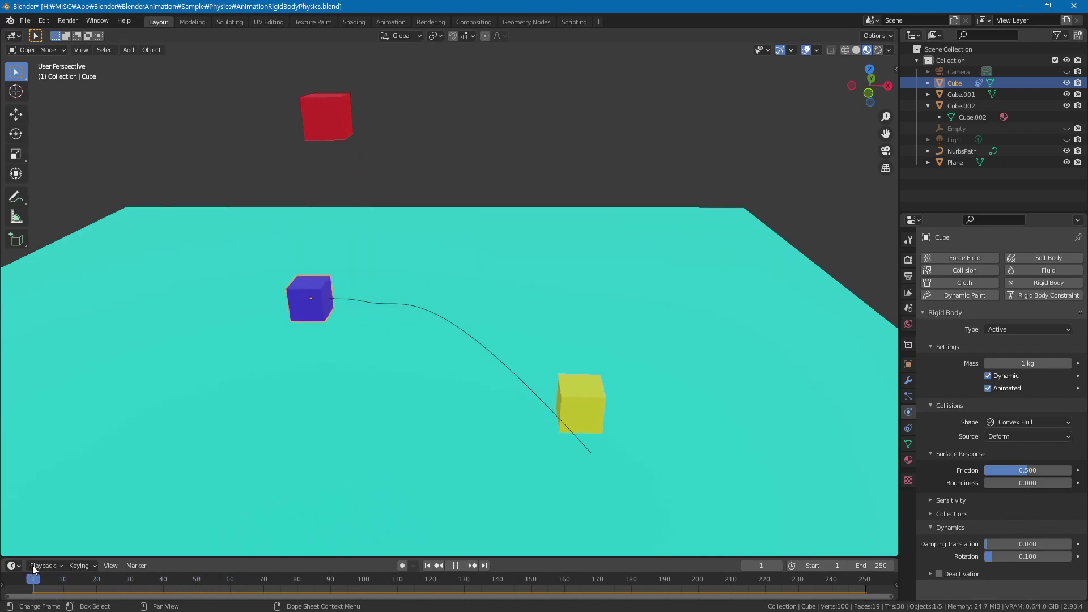
key(space)
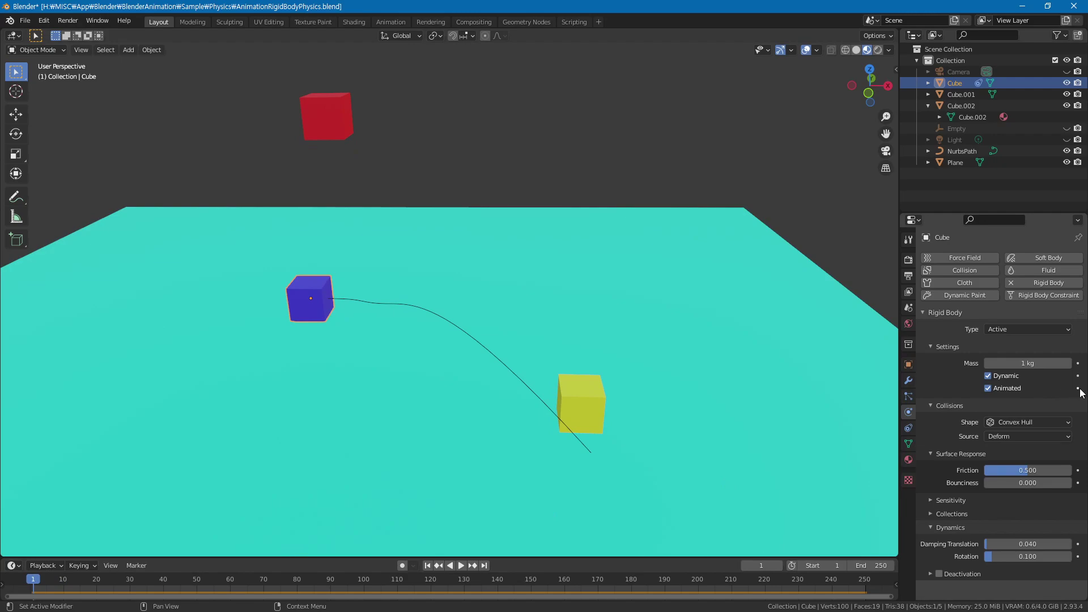
click(1079, 388)
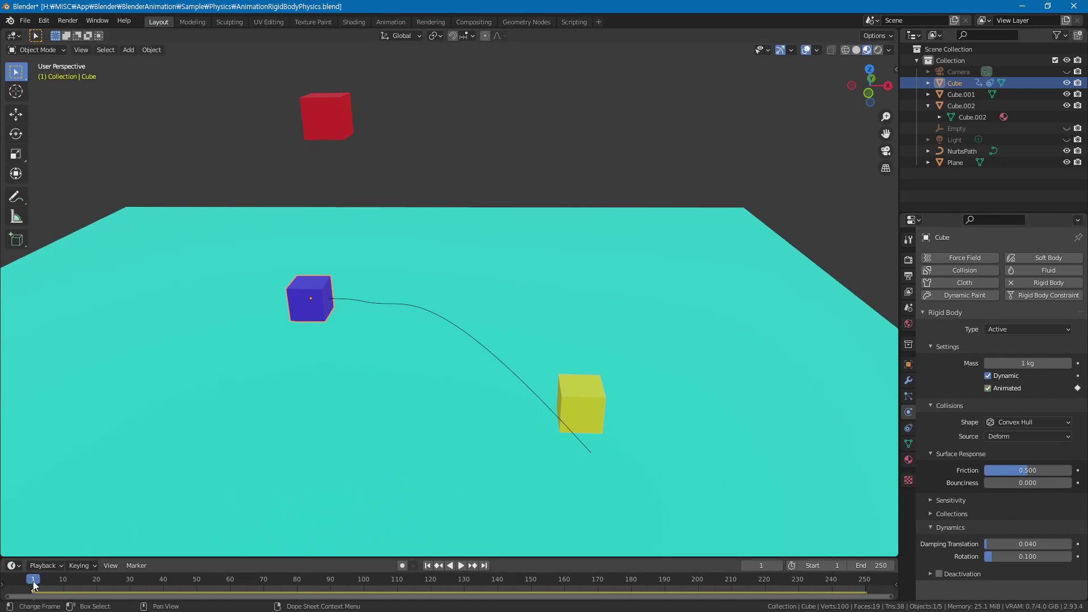
At frame 232 switch Animated off, then verify by jumping between frames 1 and 232
drag(34, 586, 797, 572)
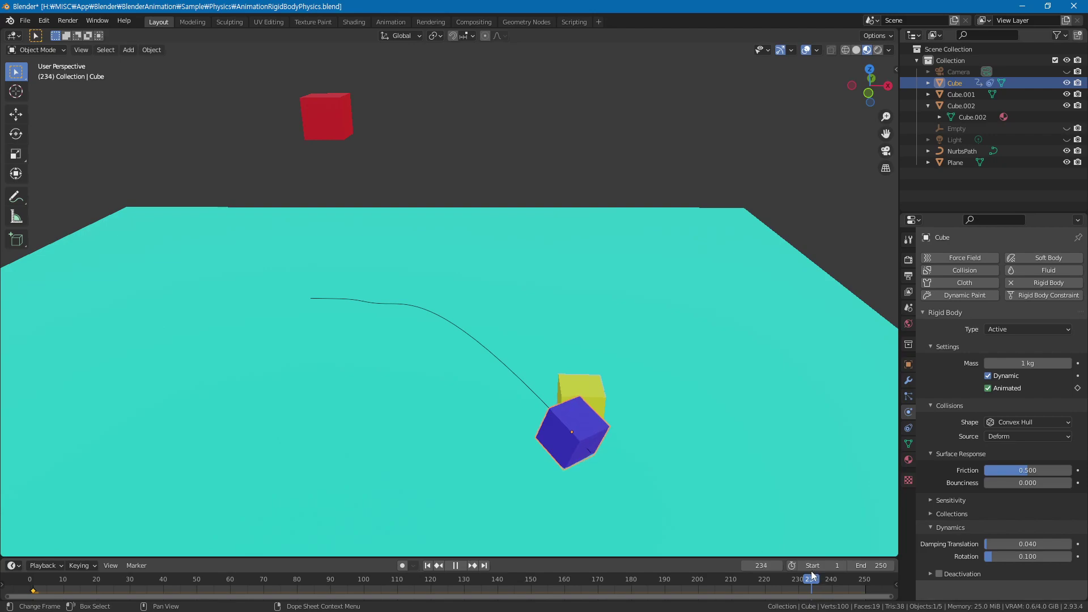
drag(815, 573, 808, 579)
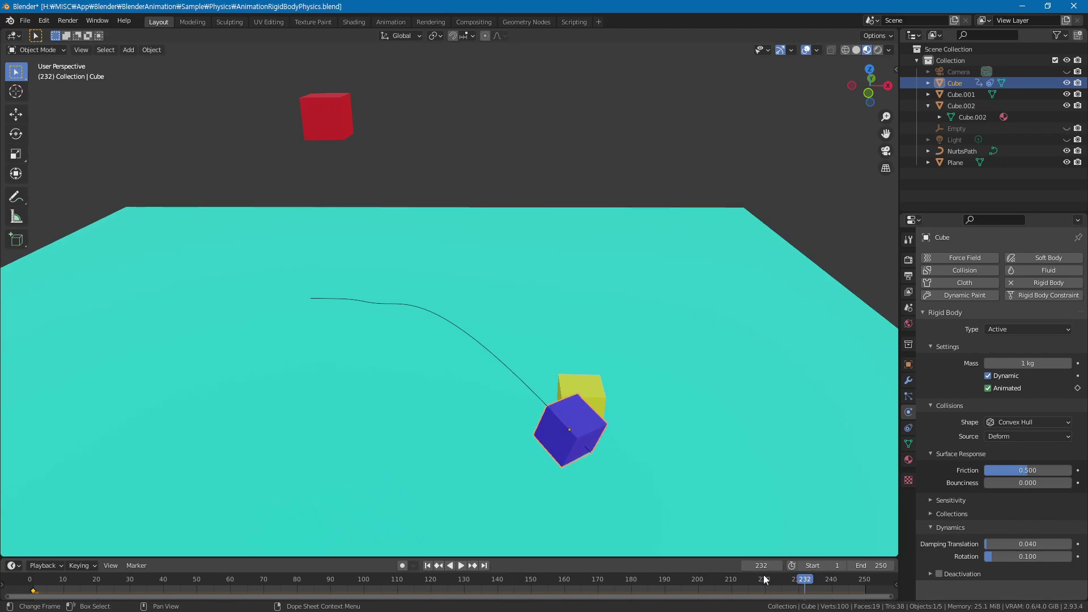
click(990, 393)
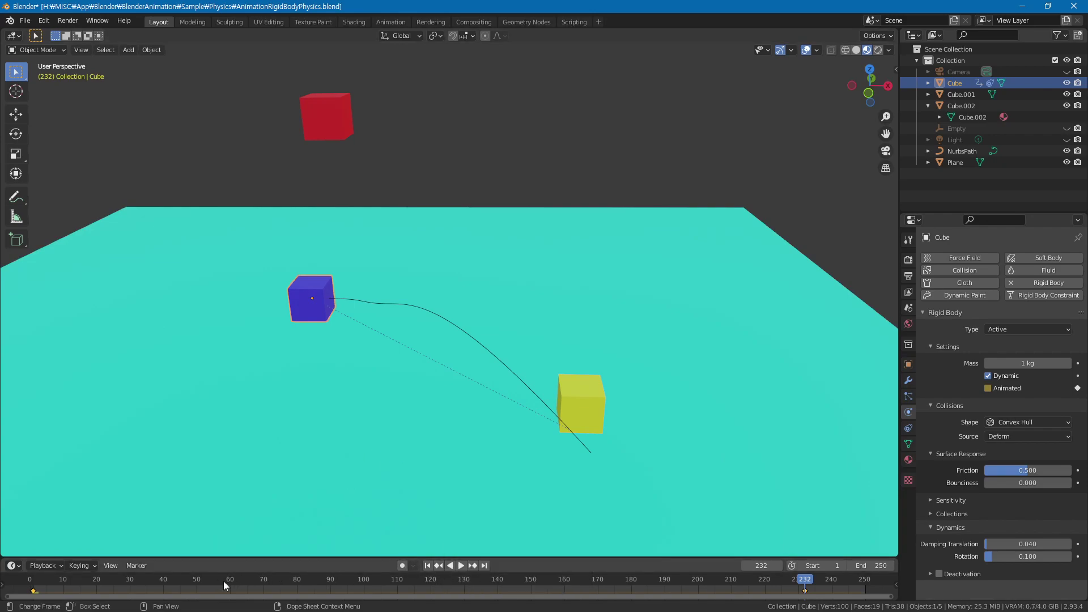
click(440, 566)
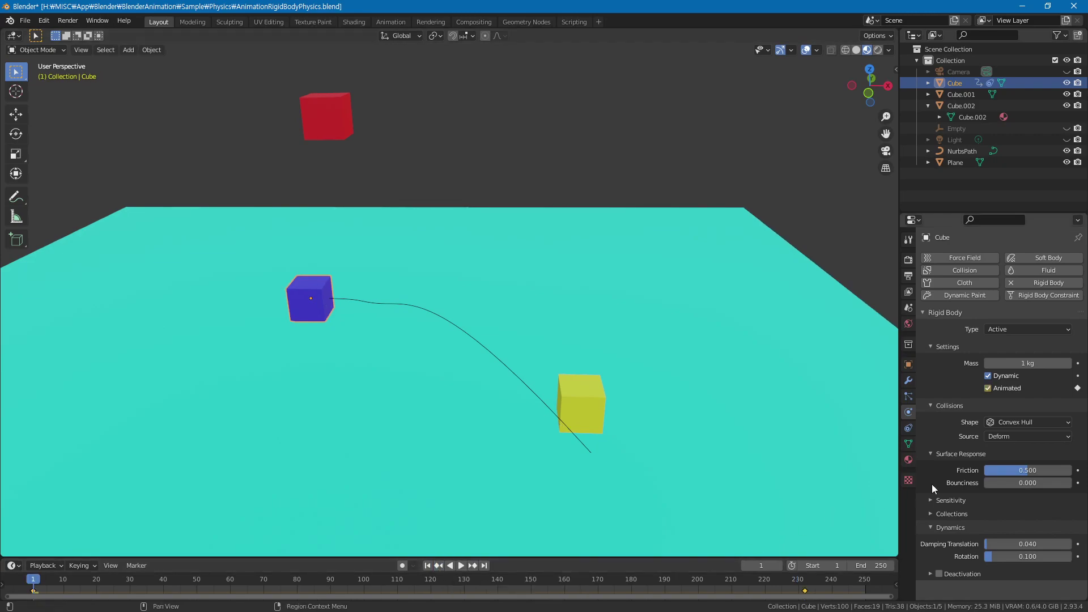
click(474, 566)
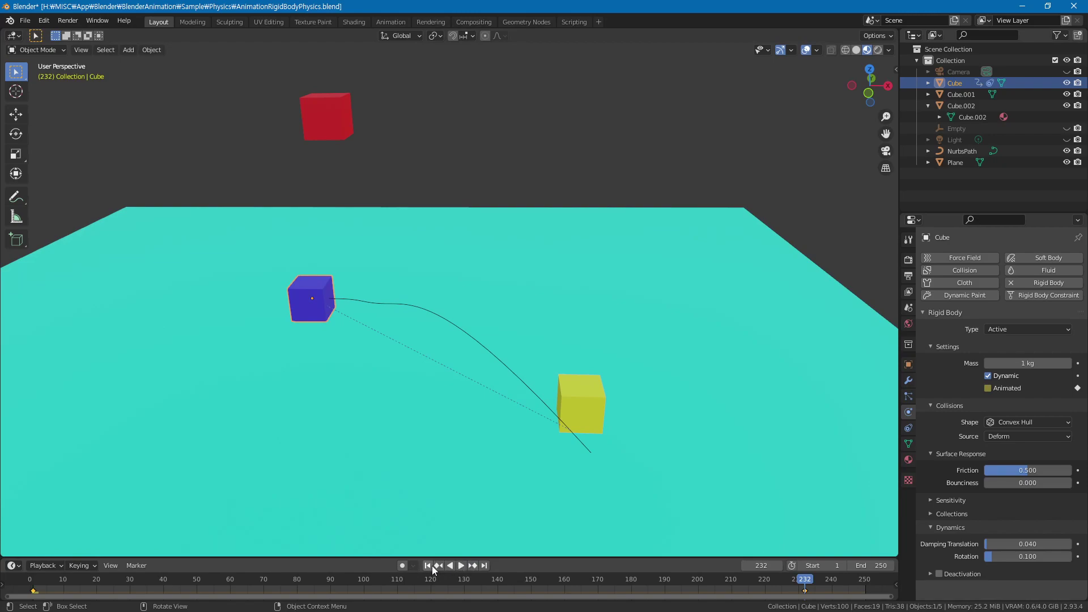
click(427, 566)
Pause playback at frame 88 and set the scene End frame to 350
click(461, 567)
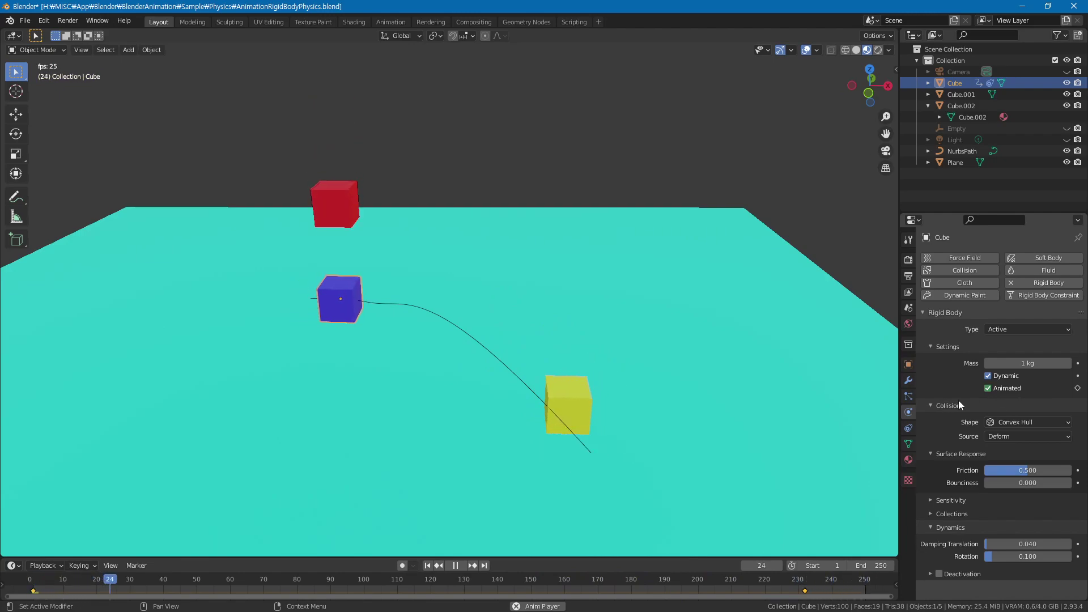
click(455, 565)
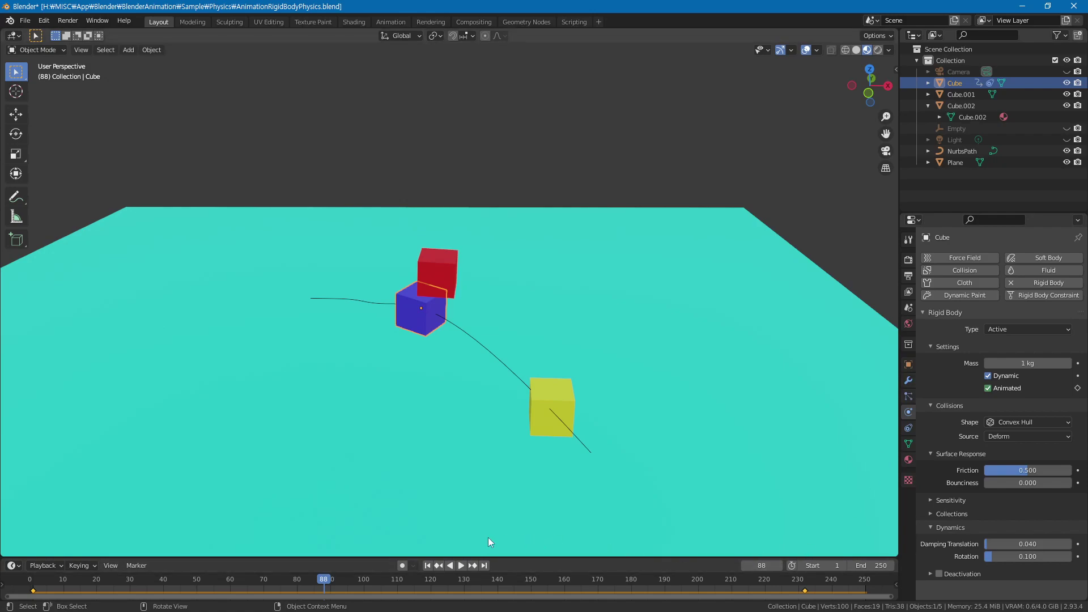
click(882, 565)
text(350)
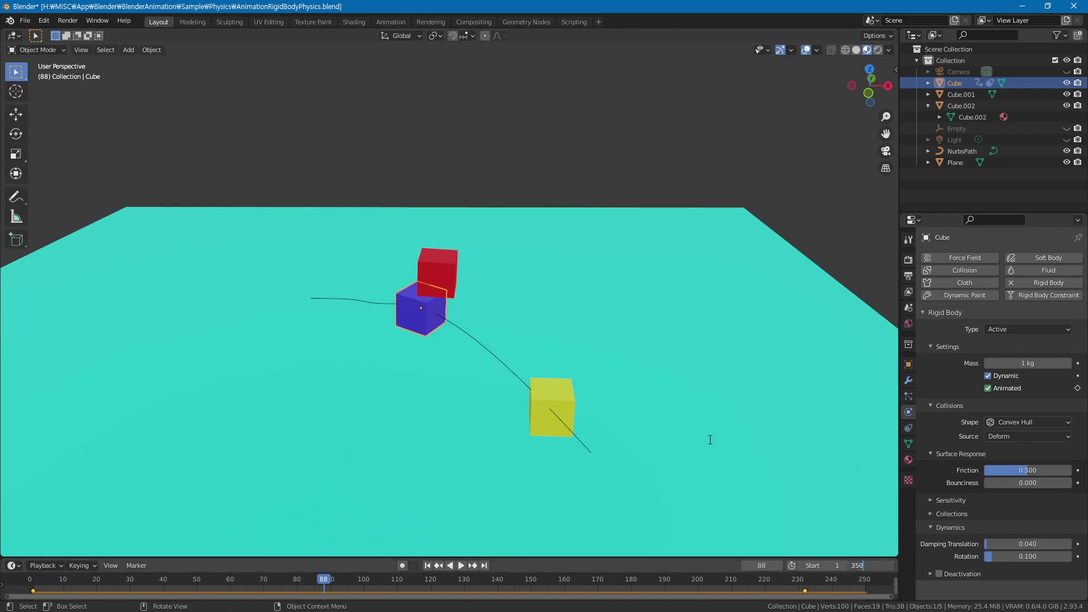
Confirm scene end 350, set the Rigid Body World cache End to 350, and rewind to frame 1
key(Return)
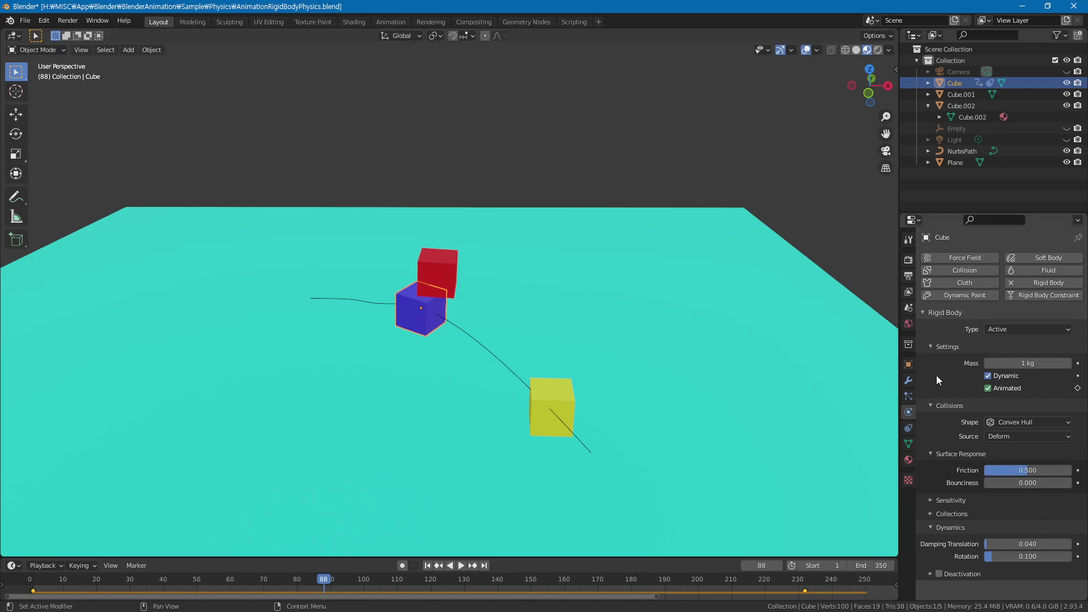
click(909, 309)
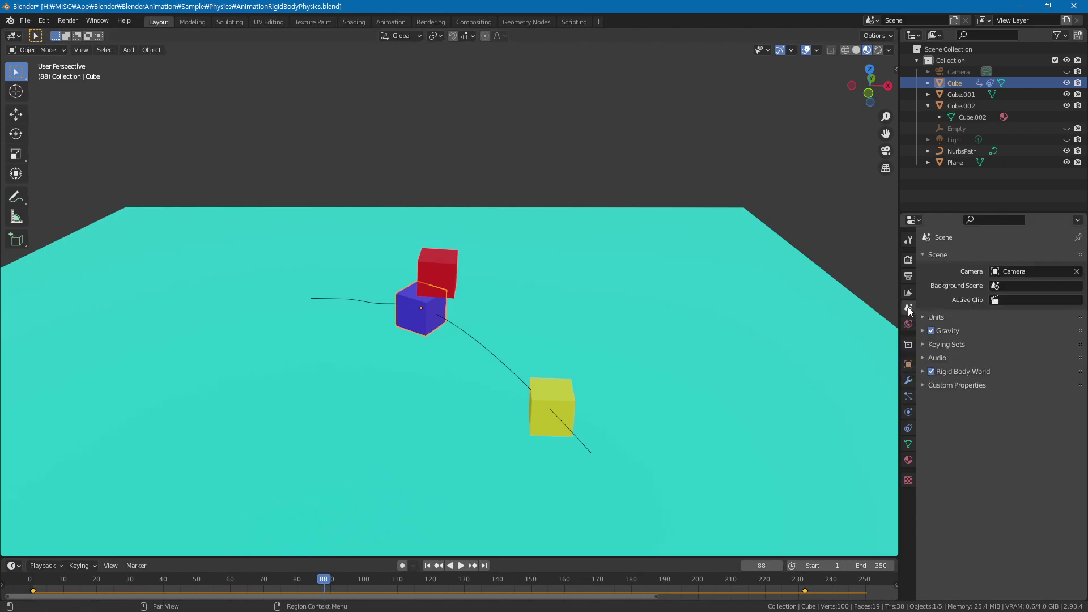
click(923, 372)
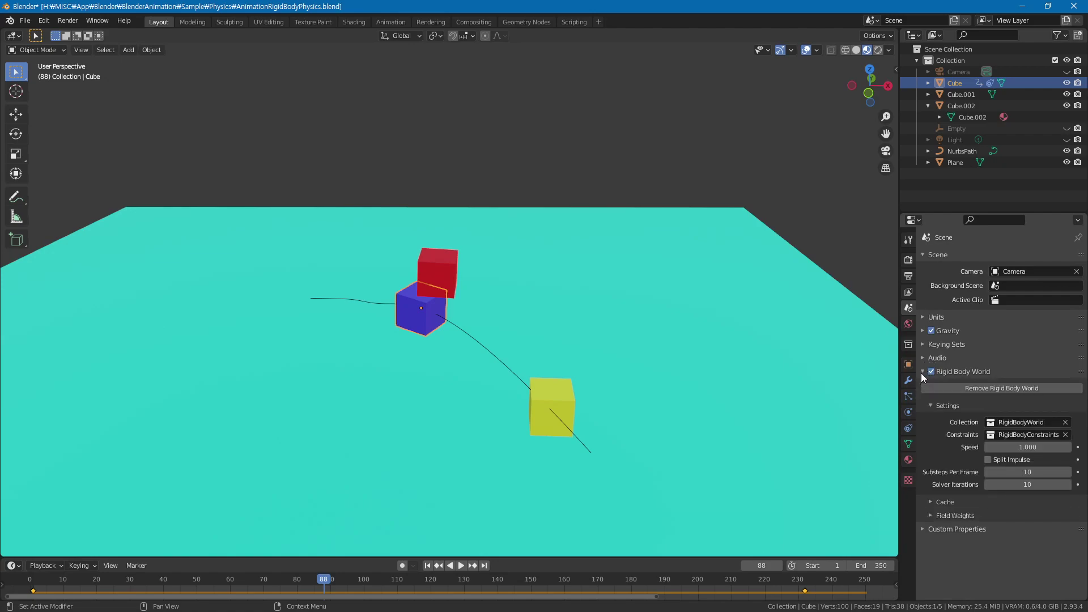
click(930, 502)
click(1007, 530)
text(350)
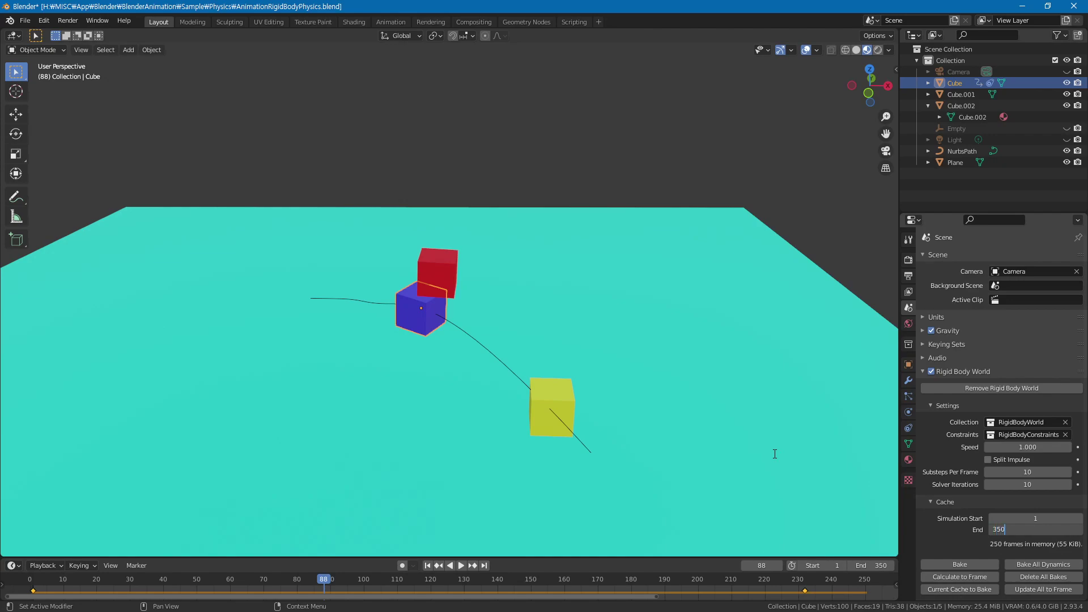
key(Return)
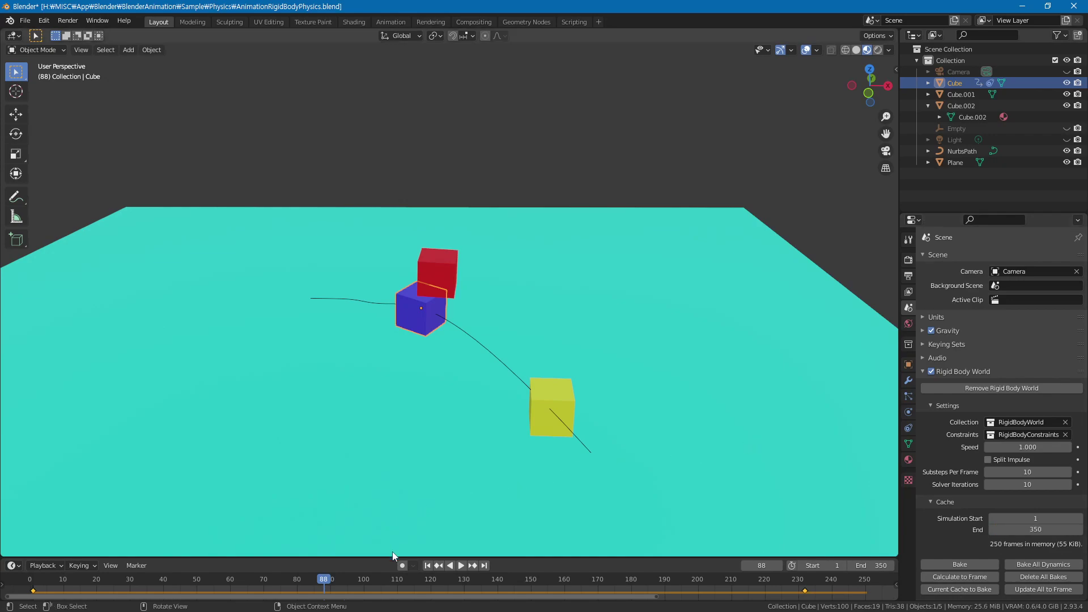
click(428, 565)
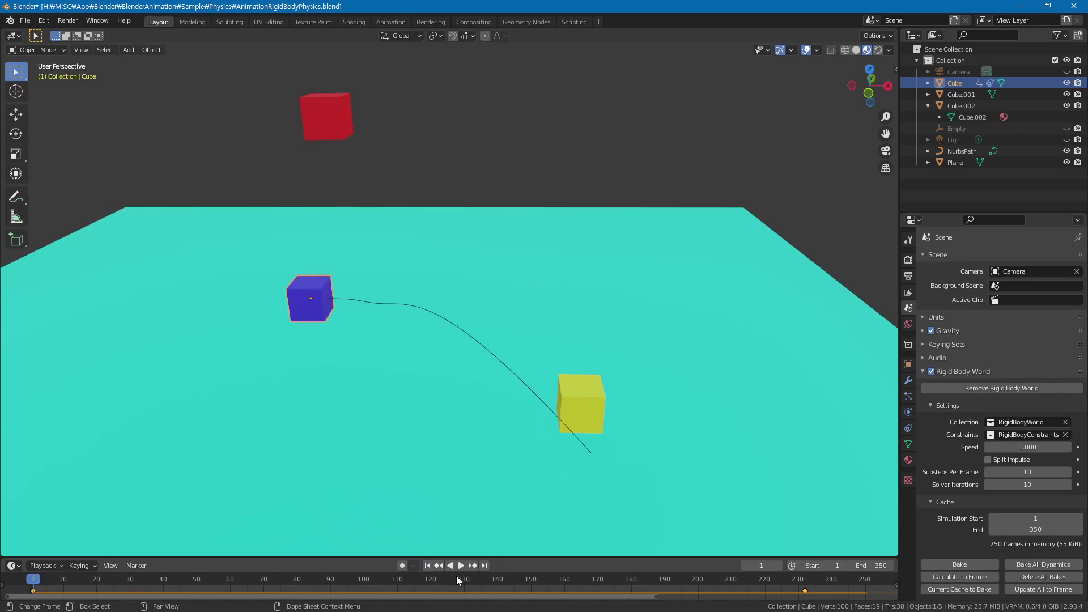
click(461, 566)
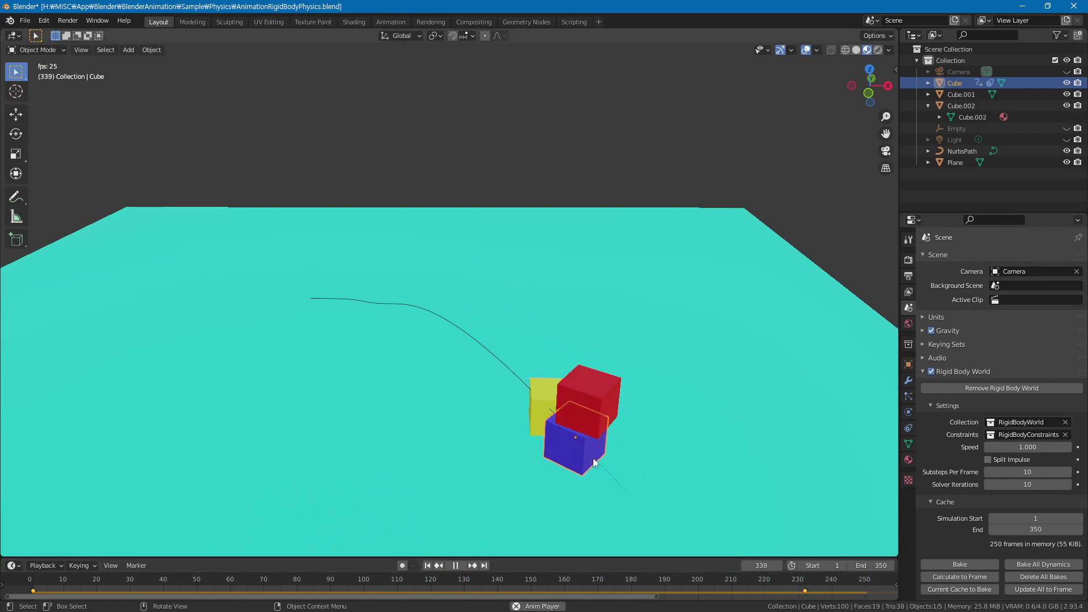
click(456, 566)
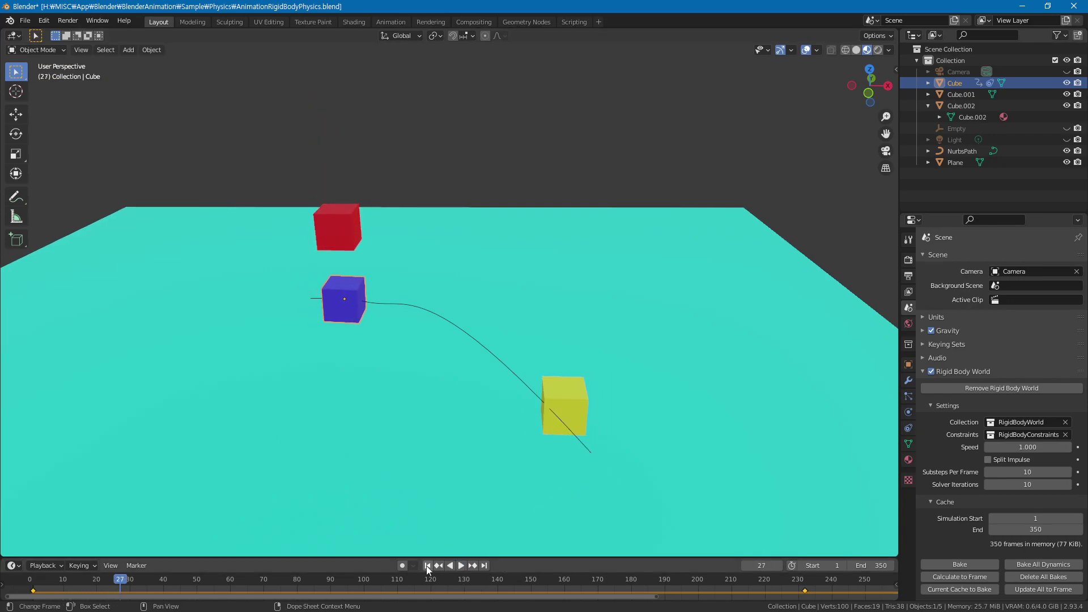
At frame 232, turn the blue cube's Animated option back on and keyframe it
click(909, 413)
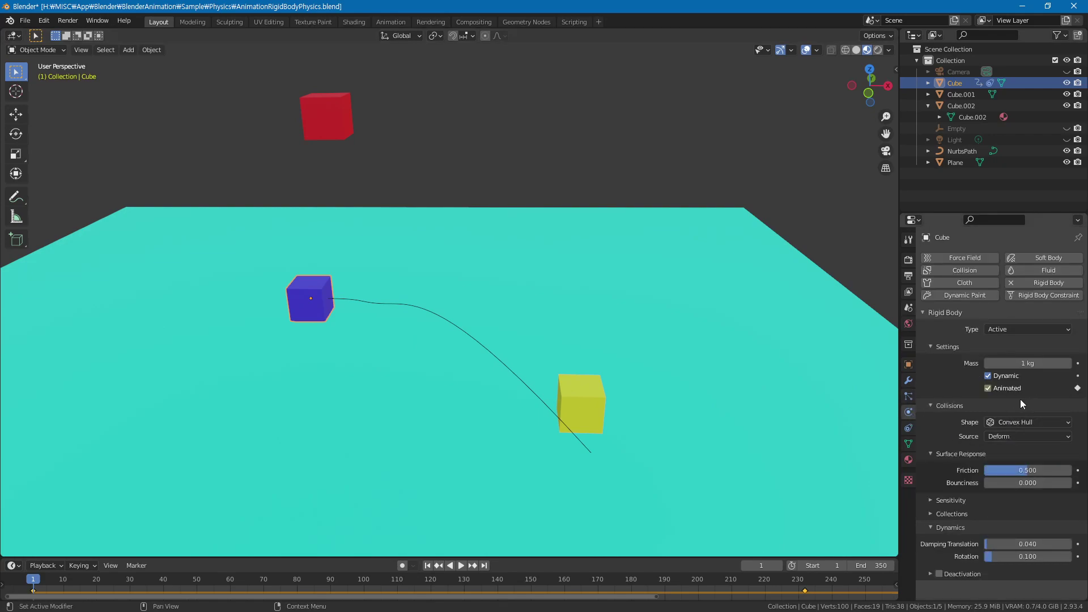
click(474, 566)
click(984, 390)
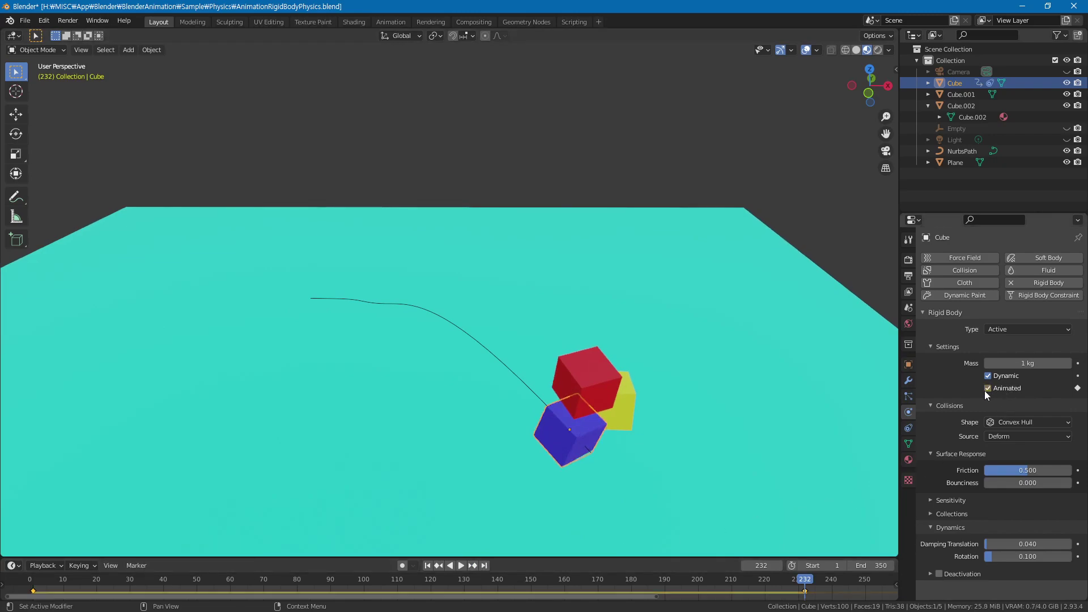
click(1078, 388)
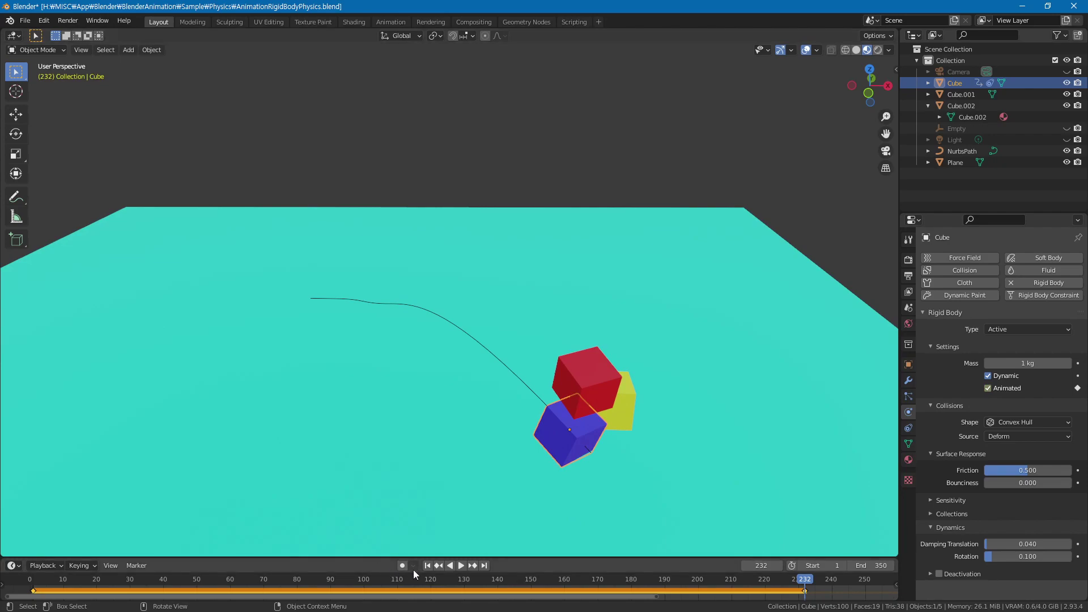
Replay the simulation from frame 1 and pause it at frame 212
click(428, 565)
click(461, 565)
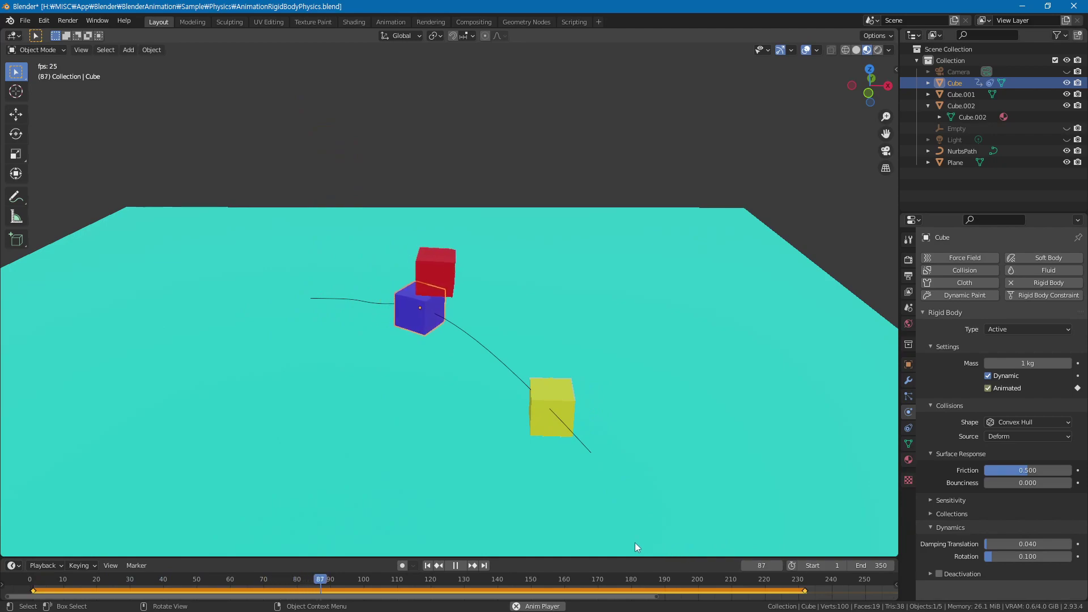
click(457, 566)
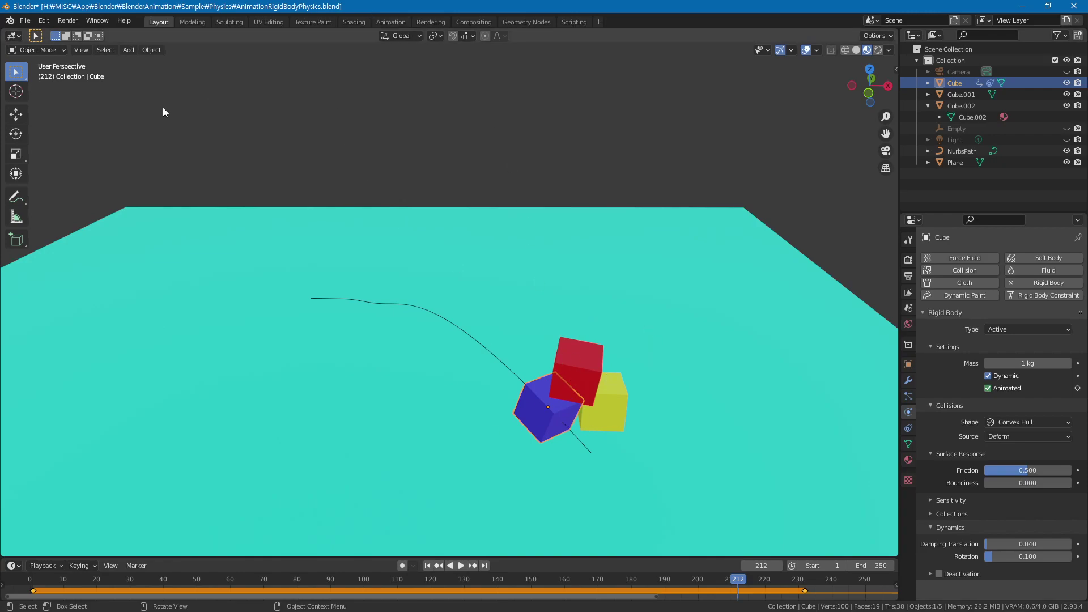
Discard unsaved changes and open Sample/Animation/ConstraintLifterWithAngle.blend
click(25, 23)
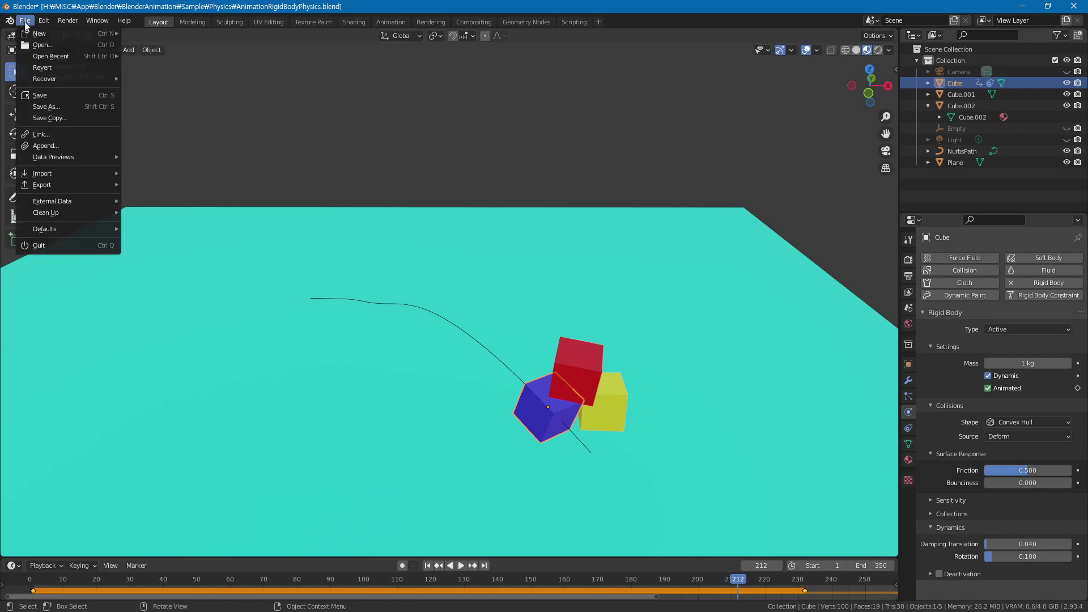
click(44, 46)
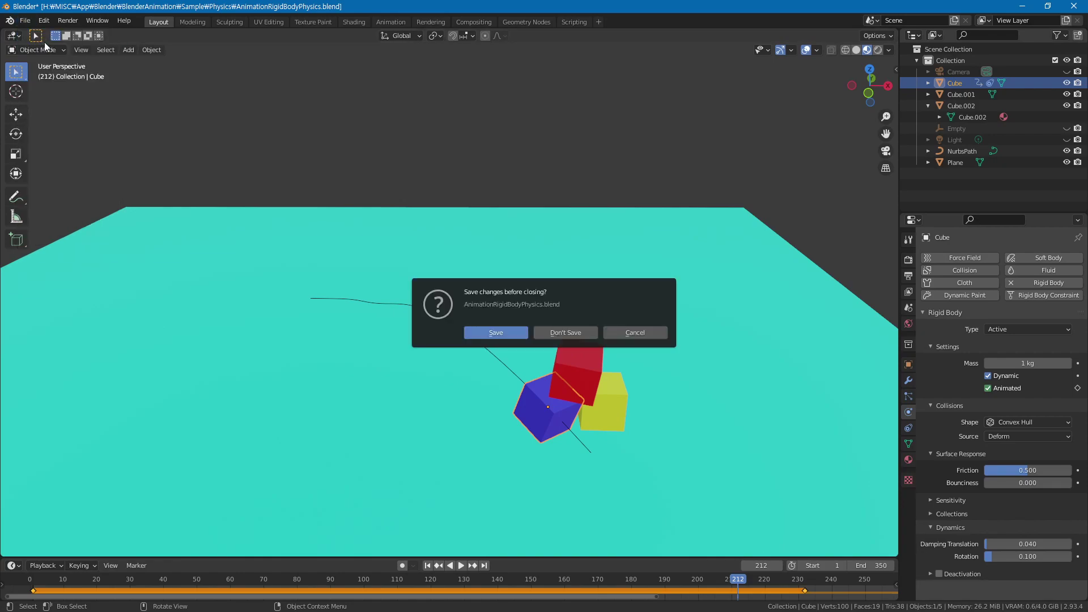
click(566, 332)
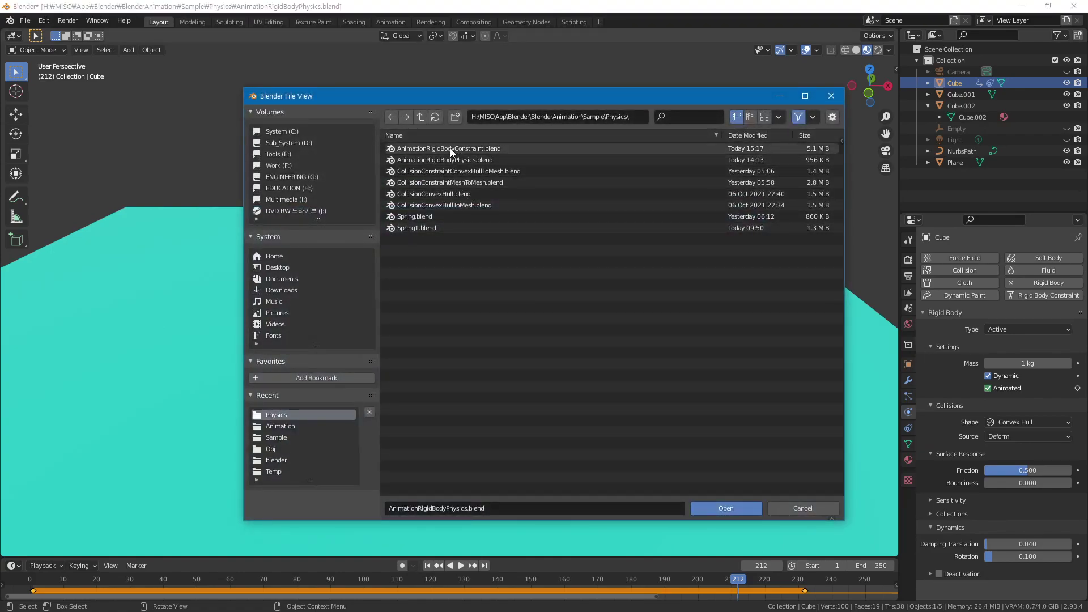
click(420, 116)
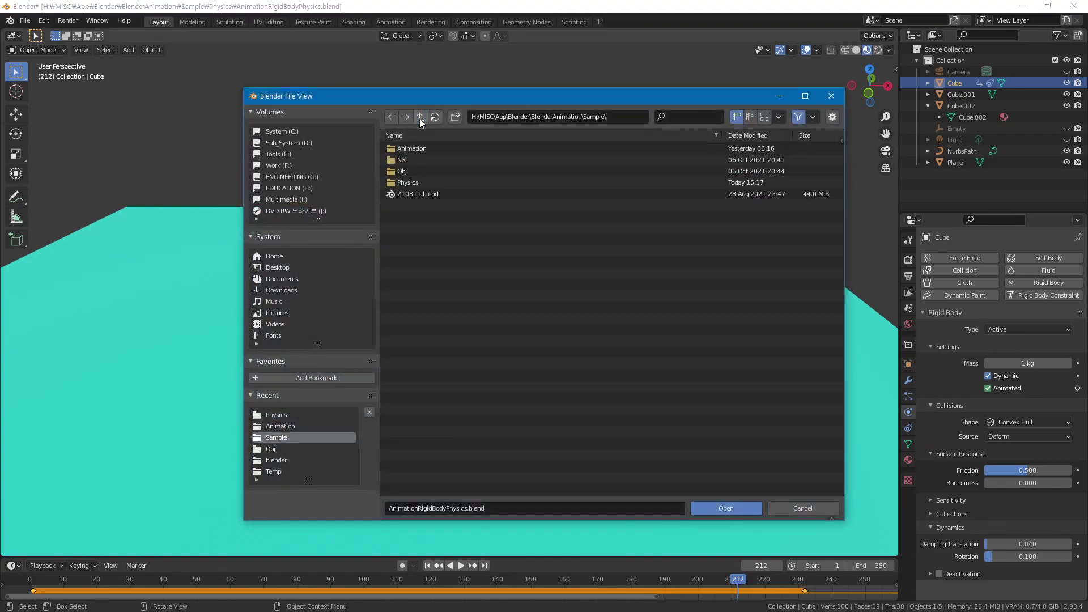
double_click(416, 150)
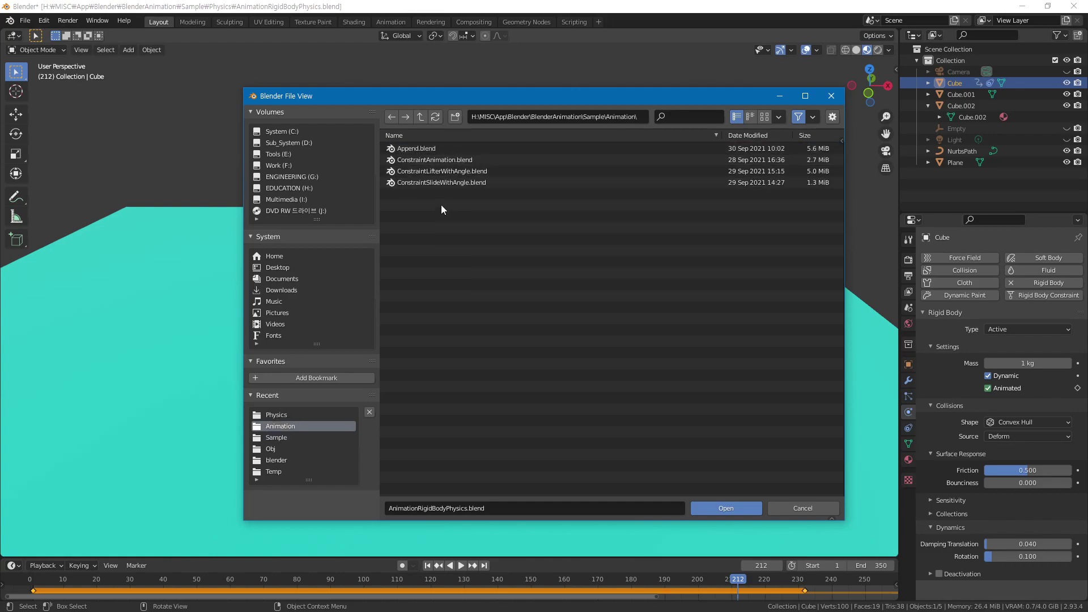
click(431, 172)
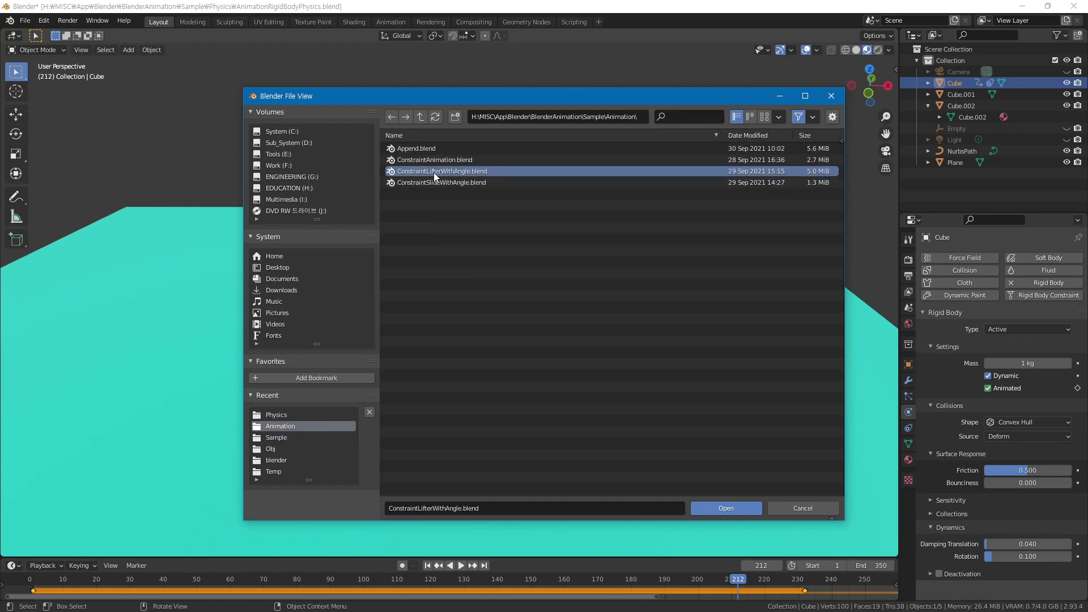
click(725, 509)
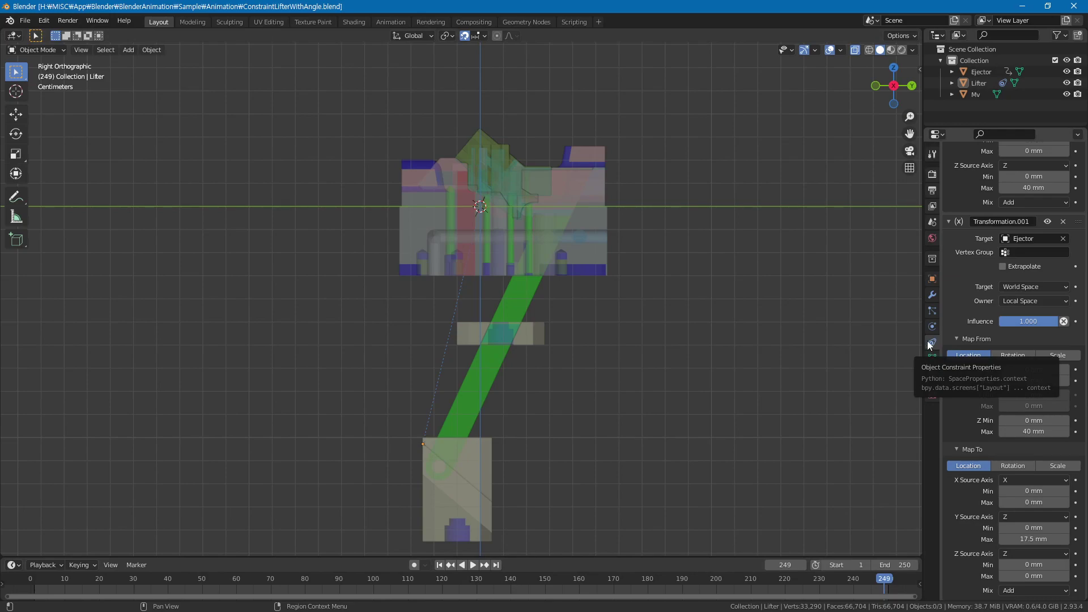
Enlarge the outliner and scroll the Lifter's constraint stack back to the top
drag(976, 126, 978, 213)
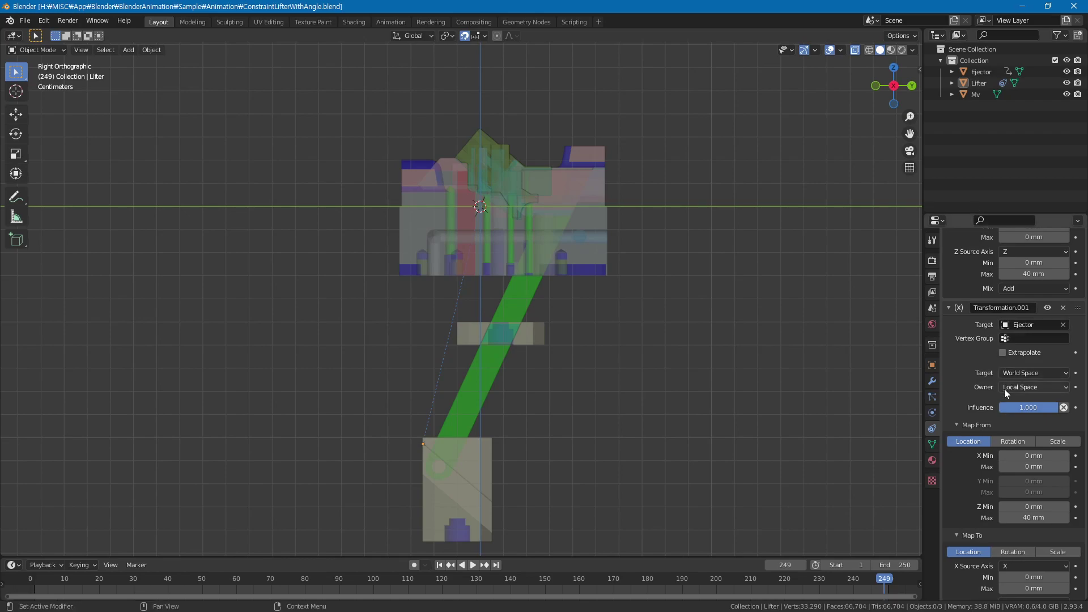
scroll(977, 391, up, 4)
scroll(976, 390, up, 5)
scroll(973, 386, up, 4)
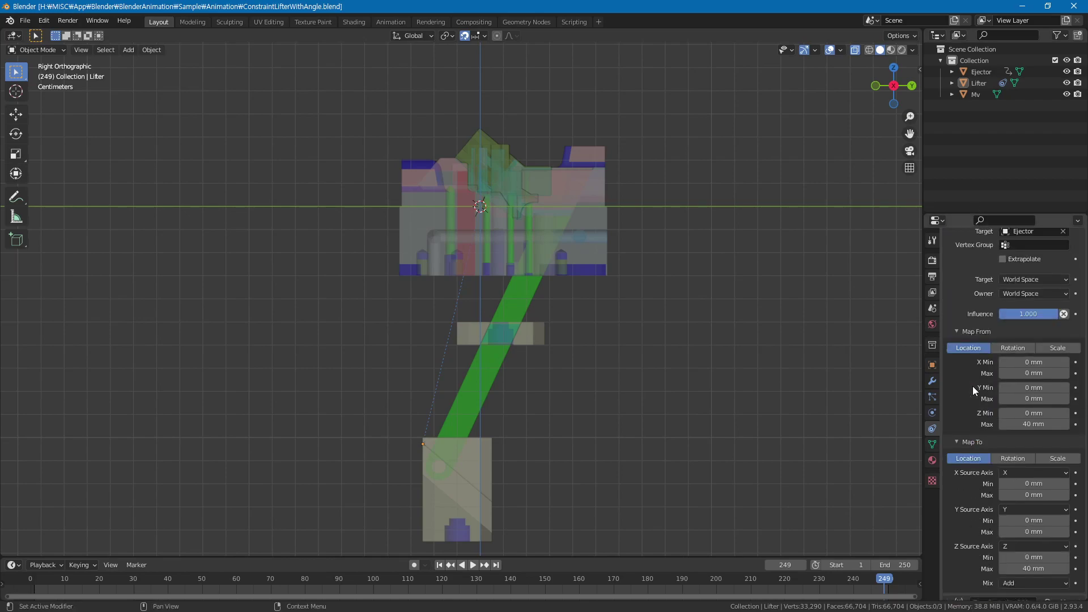
scroll(970, 379, up, 3)
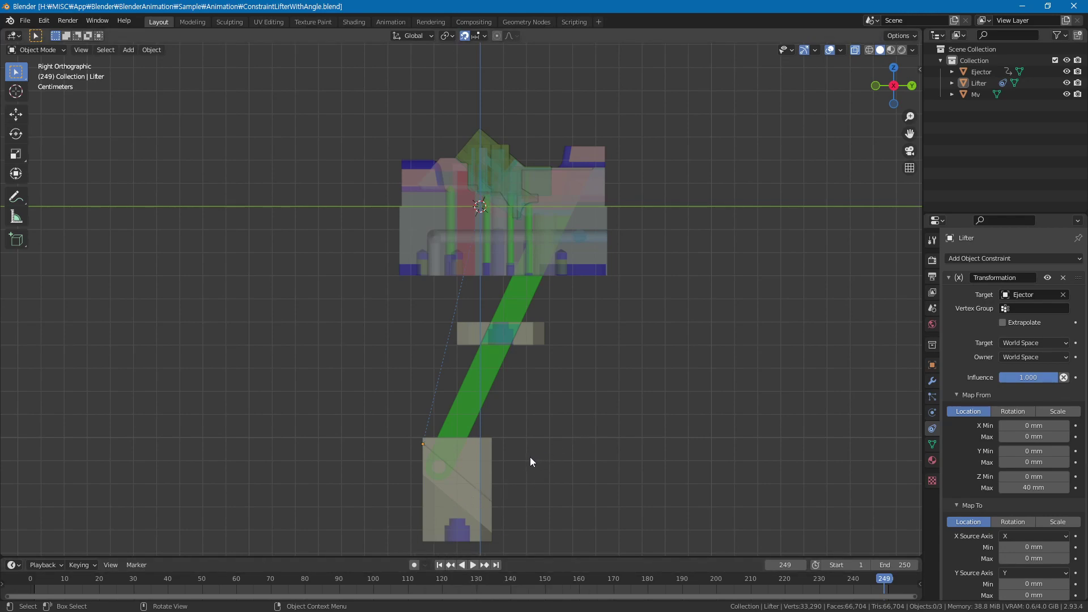
Delete the Lifter's Transformation and Transformation.001 constraints, then play and stop the animation
click(1064, 278)
click(1064, 277)
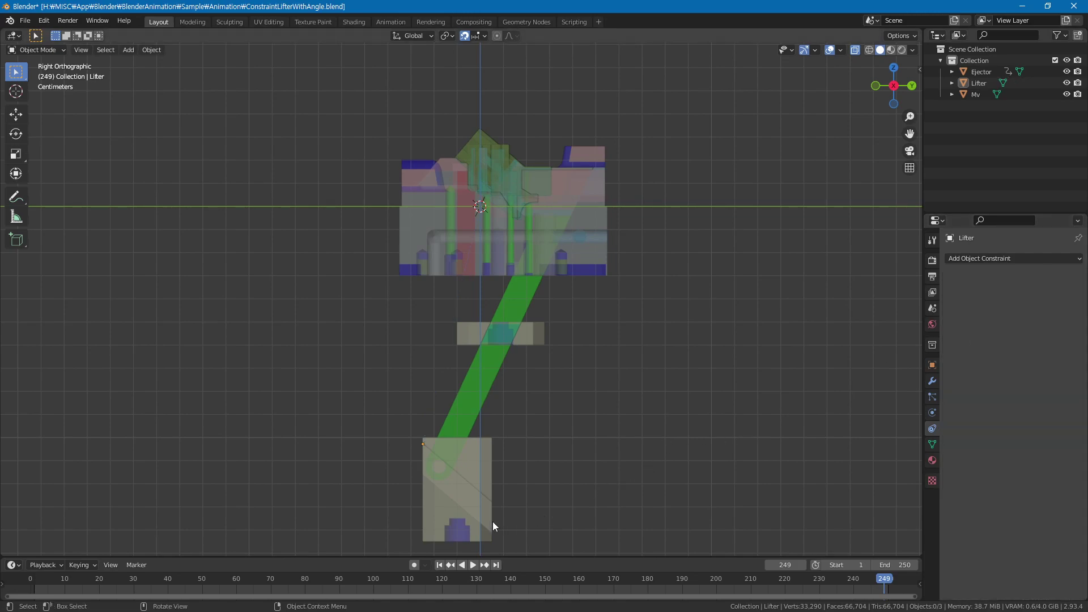
click(470, 567)
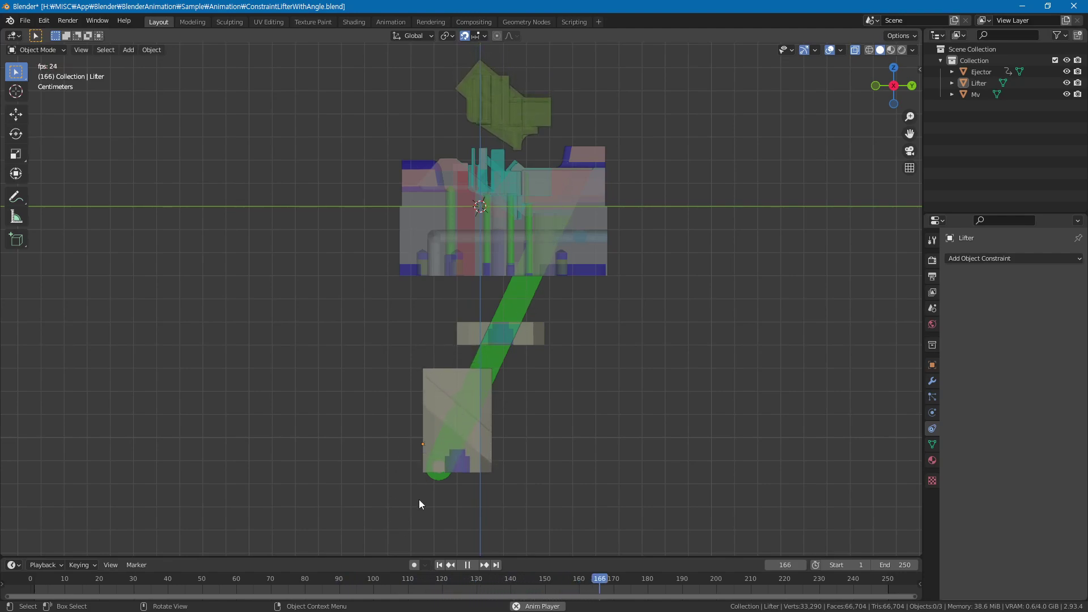
click(467, 565)
Rewind to frame 1, then orbit and zoom to view the mold assembly in perspective
click(439, 565)
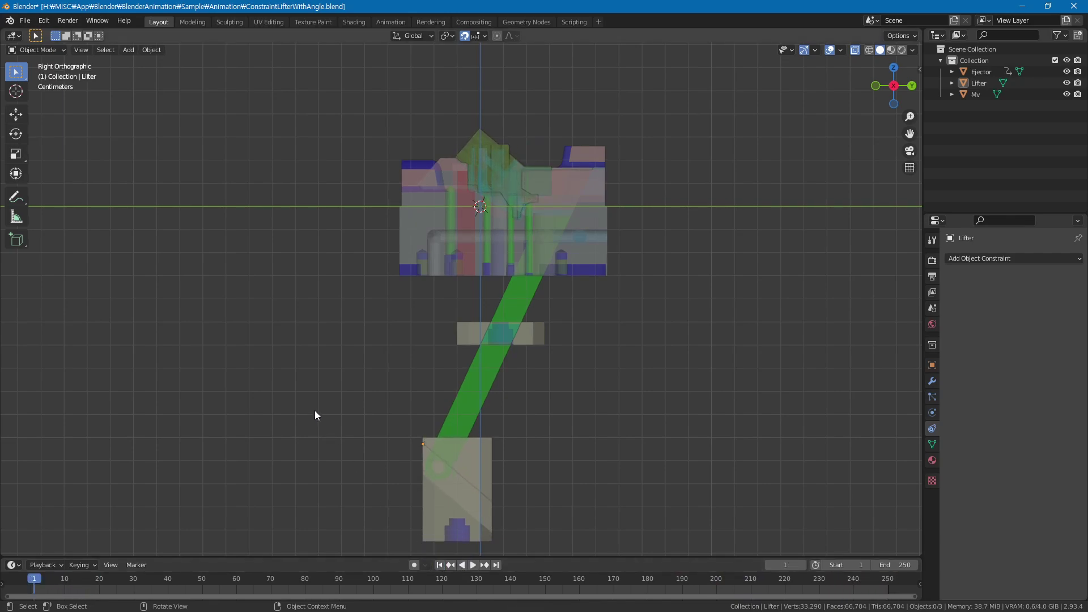
mouse_move(345, 371)
middle_down()
mouse_move(447, 382)
mouse_move(624, 359)
mouse_move(527, 316)
mouse_move(214, 247)
mouse_move(243, 236)
mouse_move(223, 250)
middle_up()
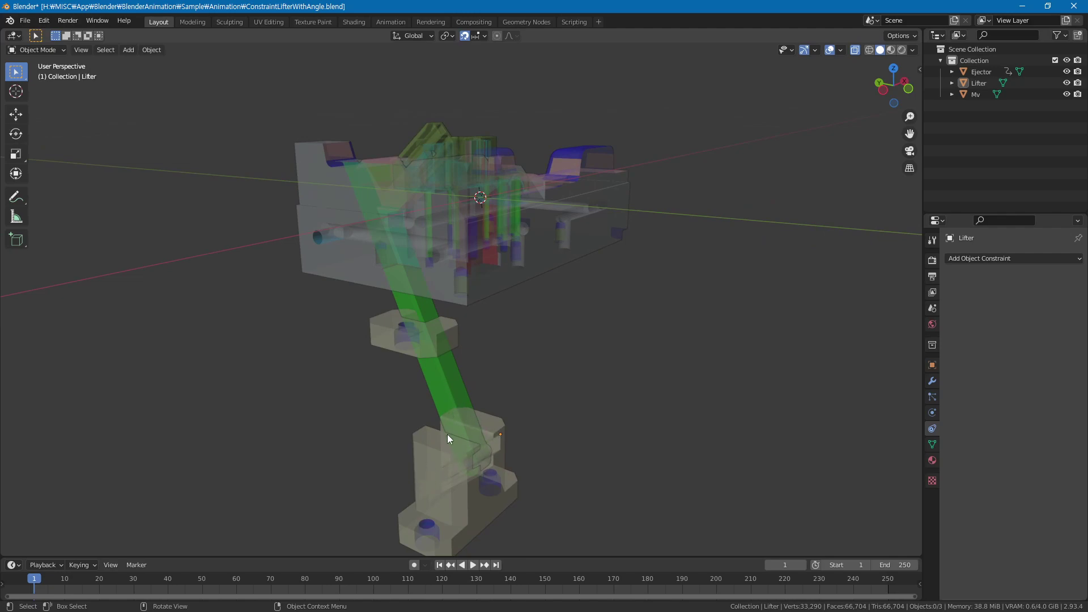
scroll(453, 454, up, 2)
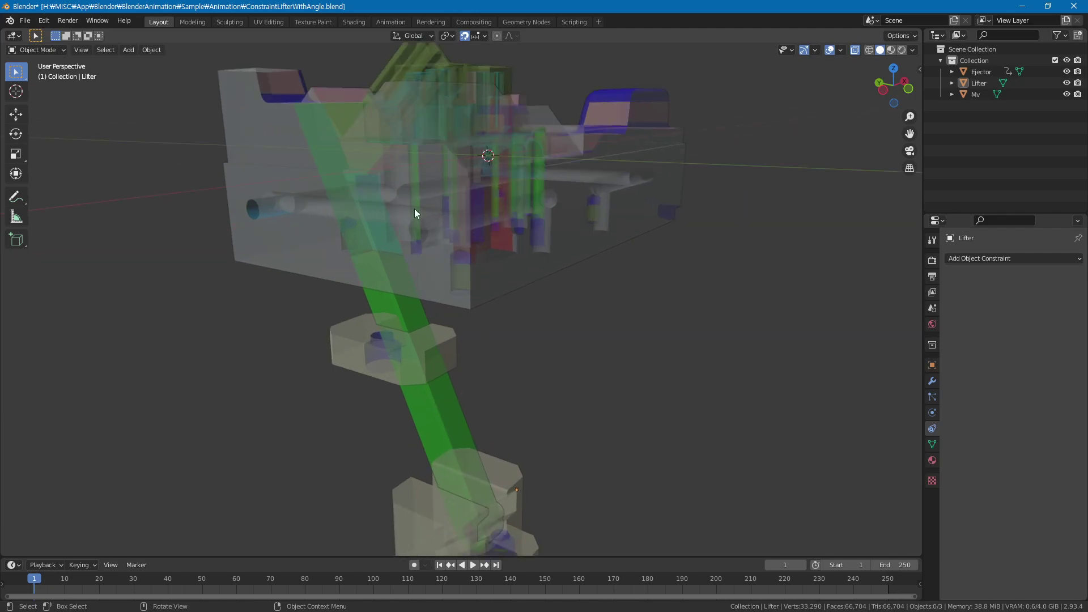
scroll(414, 211, down, 3)
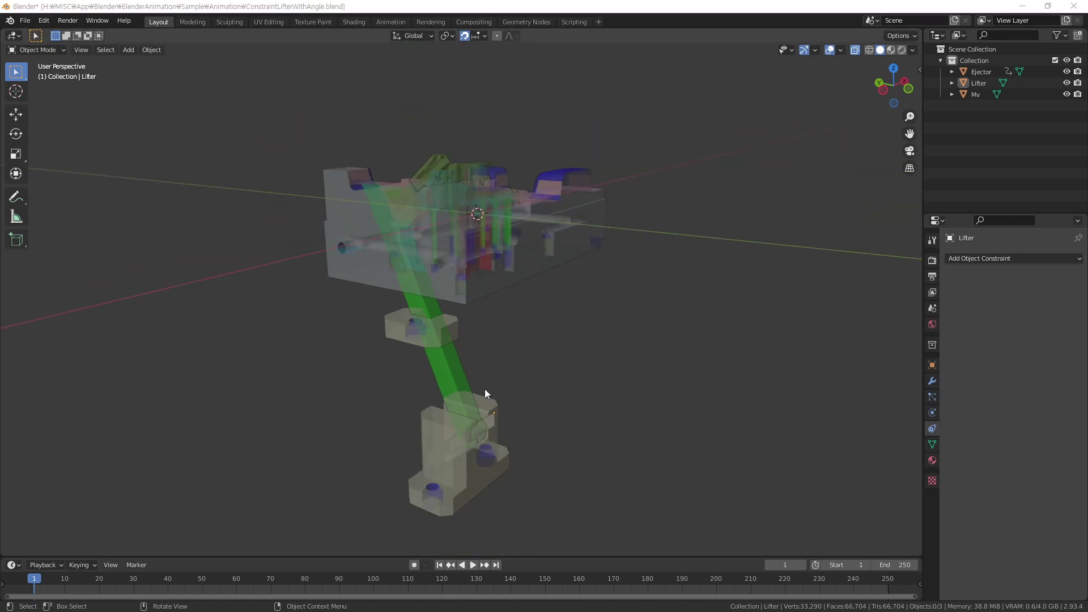
scroll(492, 436, up, 2)
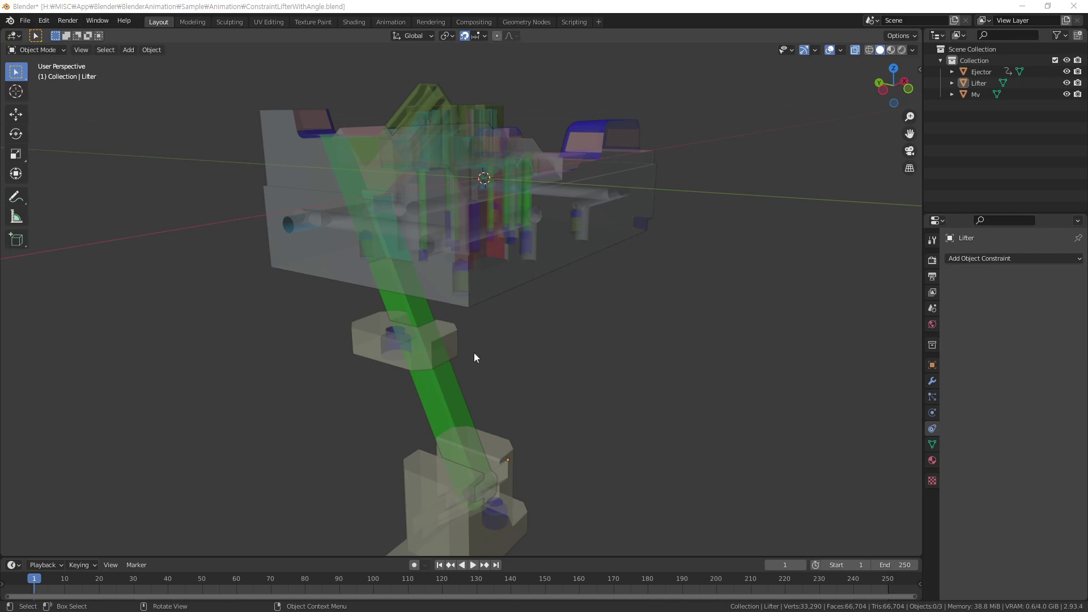
Reopen ConstraintLifterWithAngle.blend without saving the current changes
click(25, 21)
click(36, 52)
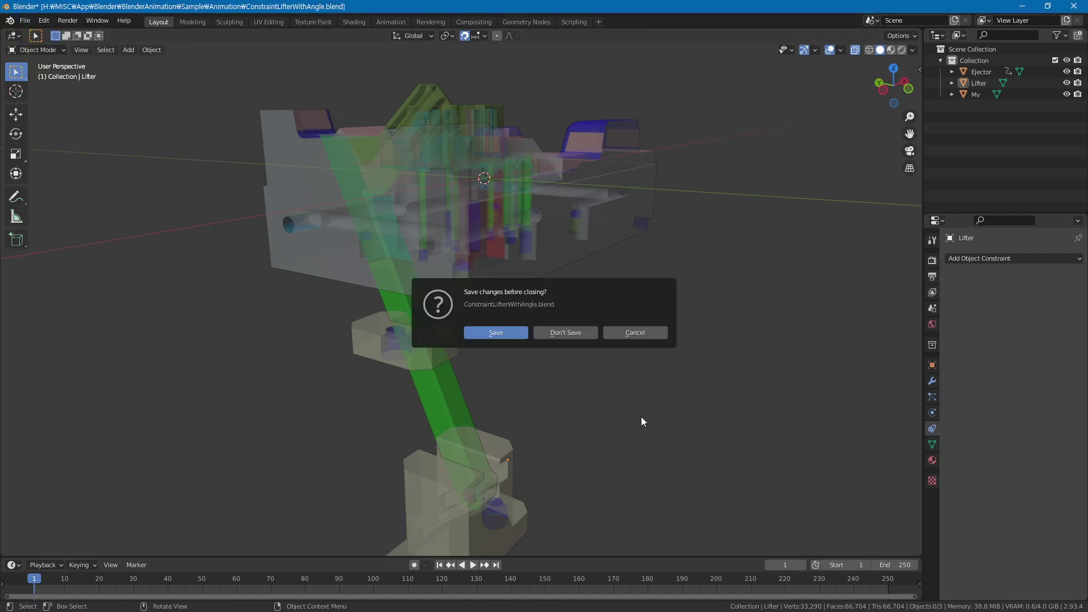
click(564, 332)
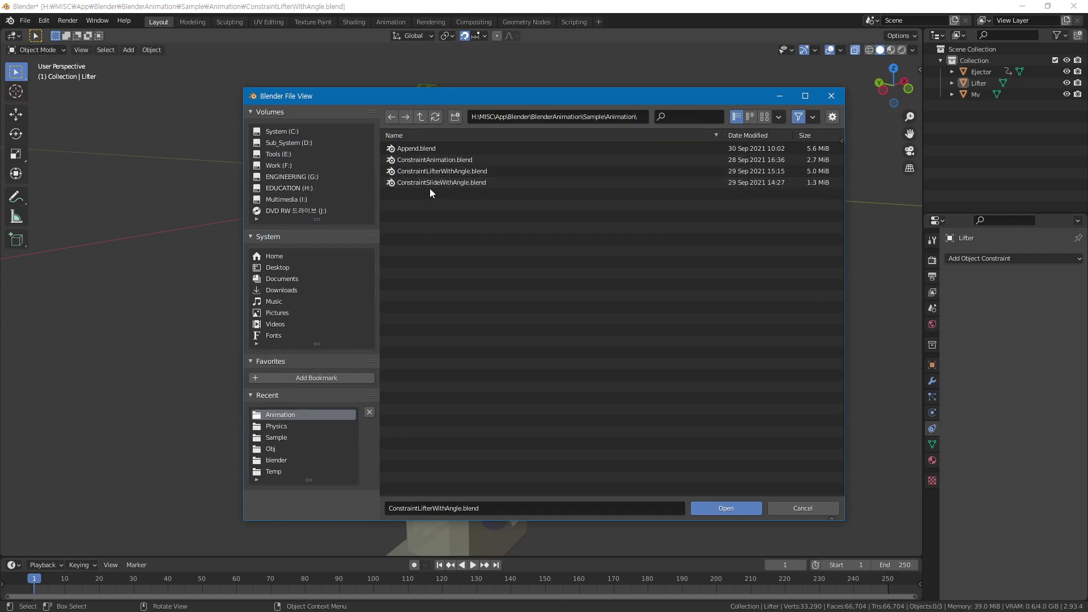
click(438, 171)
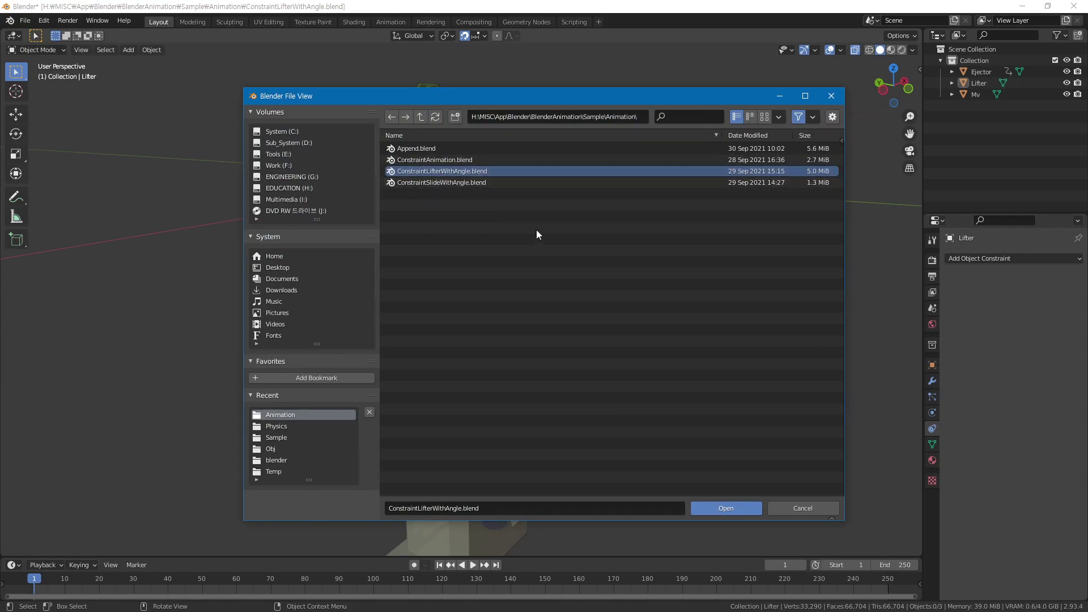
click(713, 509)
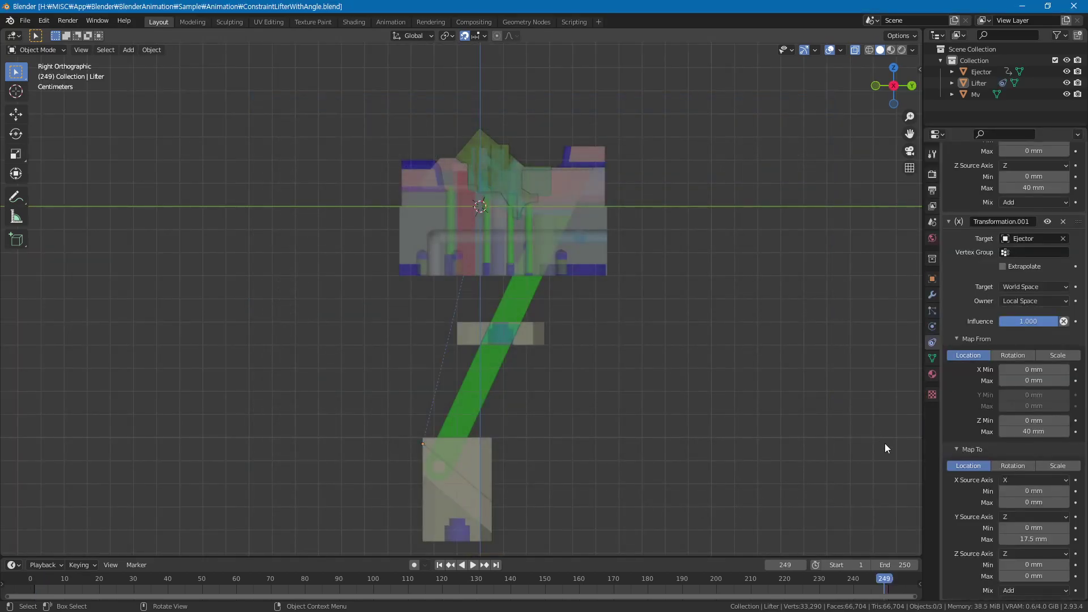
Scroll through the Lifter's restored Transformation constraints in the properties panel
scroll(992, 288, up, 1)
scroll(992, 288, up, 2)
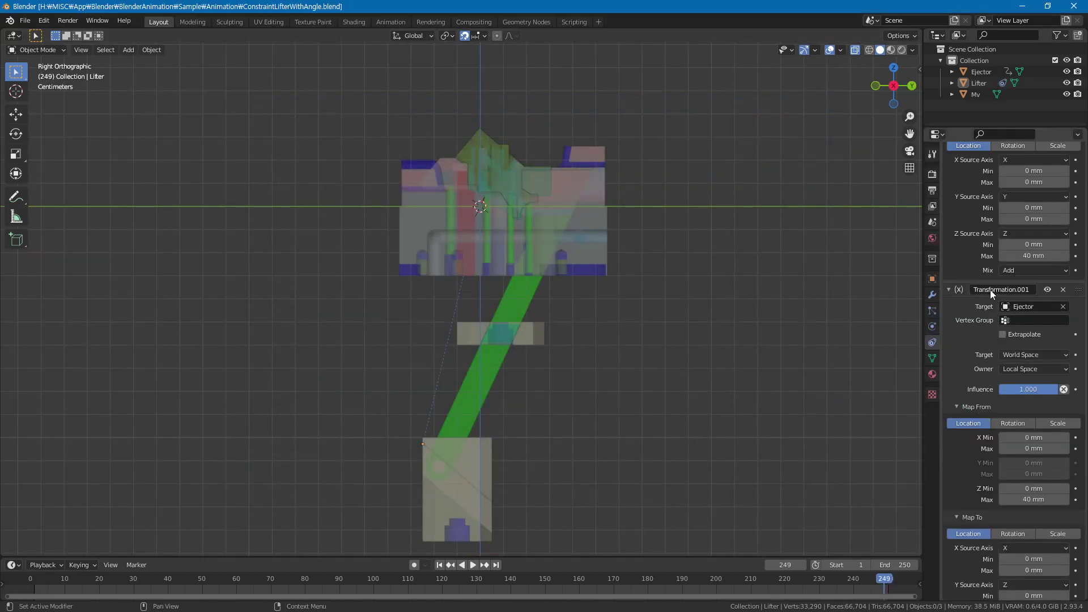
scroll(990, 290, up, 3)
scroll(983, 317, up, 3)
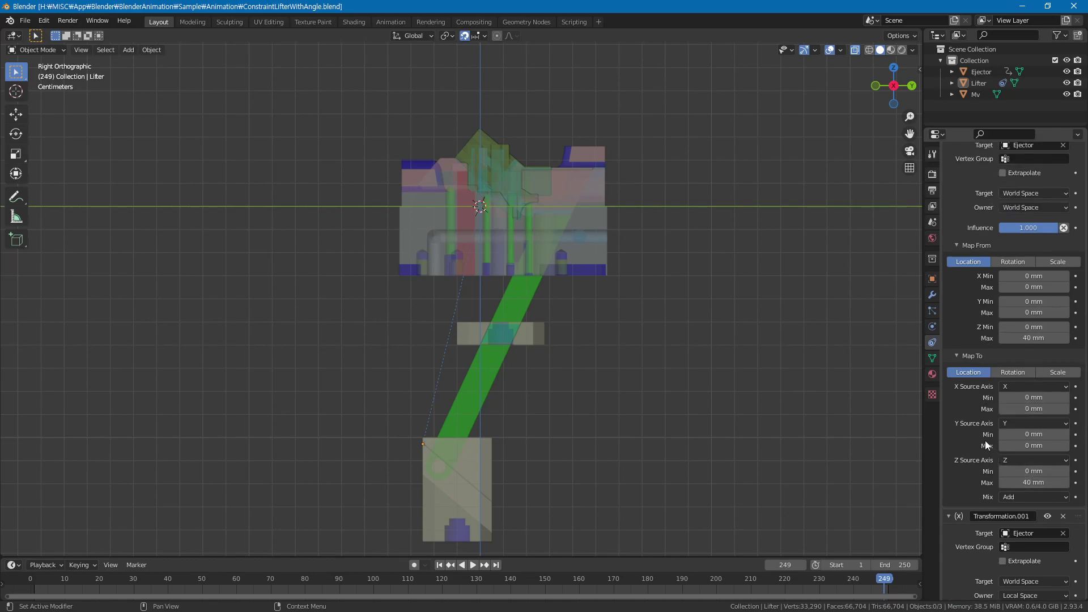
scroll(980, 441, down, 4)
scroll(981, 454, down, 5)
scroll(981, 460, down, 4)
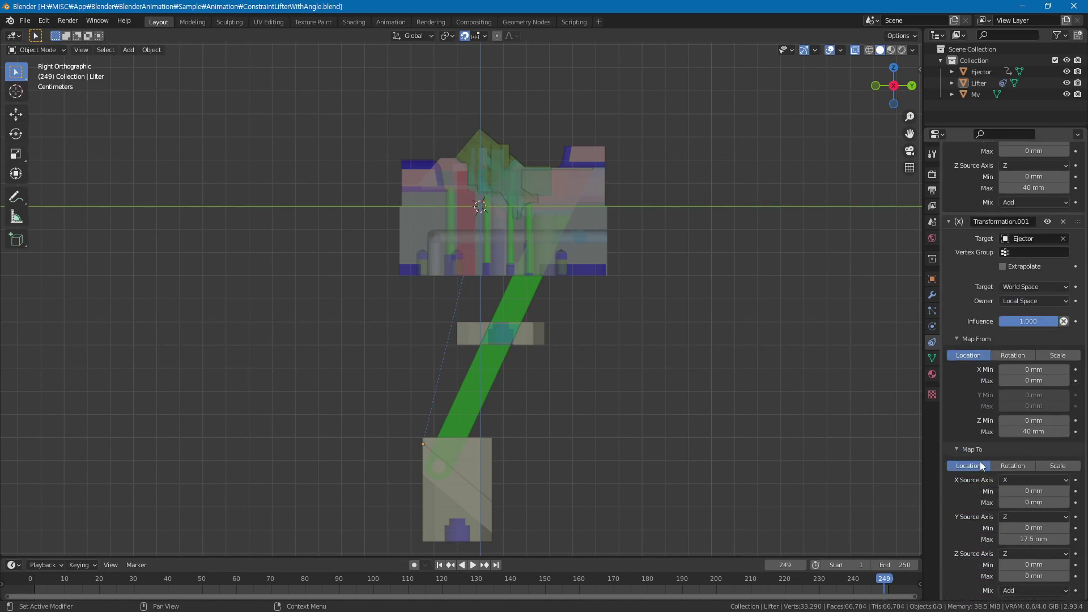
Enter 17.5 mm as the Y maximum of Transformation.001's Map To output
double_click(1023, 539)
key(Return)
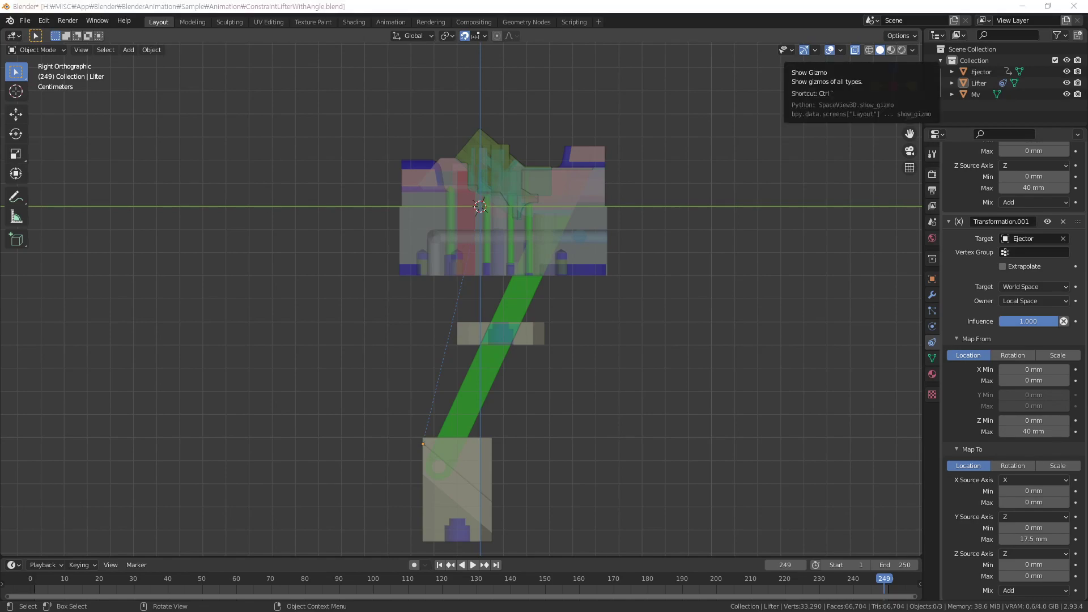
key(alt+Tab)
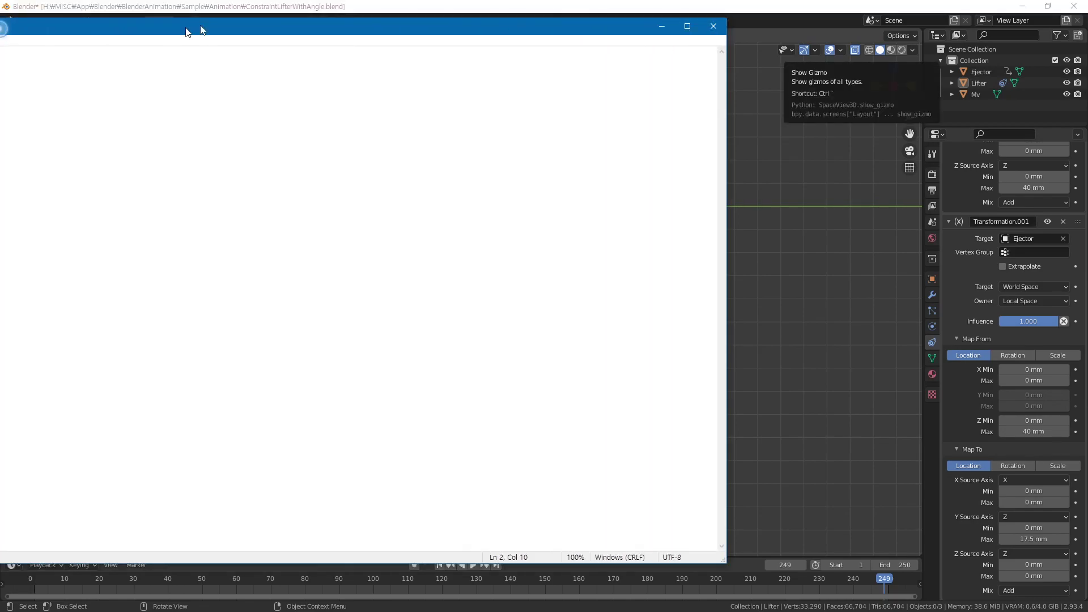
drag(484, 40, 483, 39)
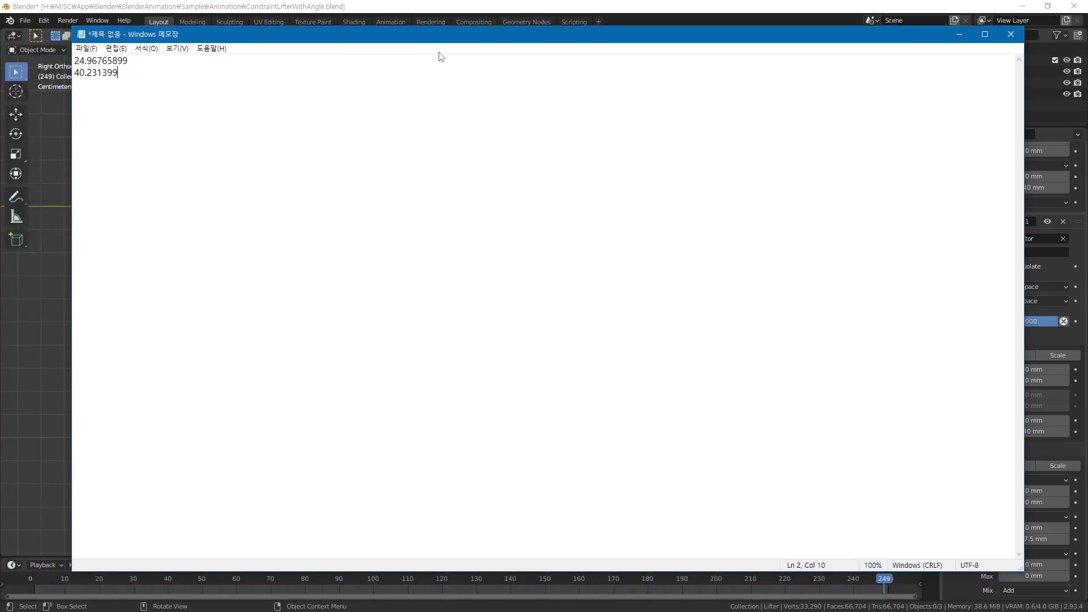
mouse_move(446, 41)
mouse_down()
mouse_move(476, 238)
mouse_move(465, 360)
mouse_up()
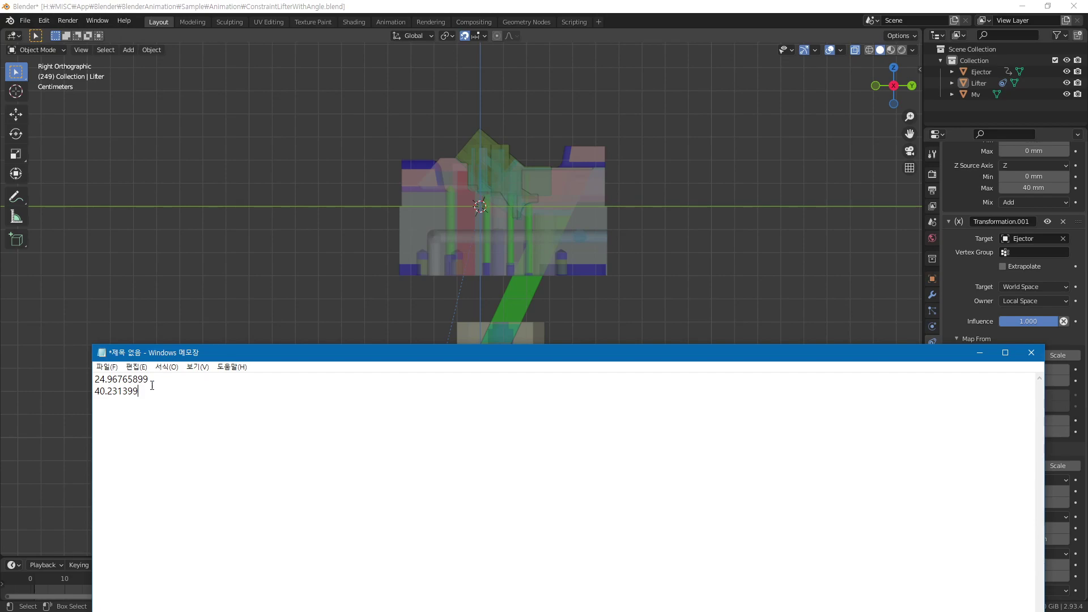
mouse_move(504, 356)
mouse_down()
mouse_move(360, 98)
mouse_move(922, 156)
mouse_up()
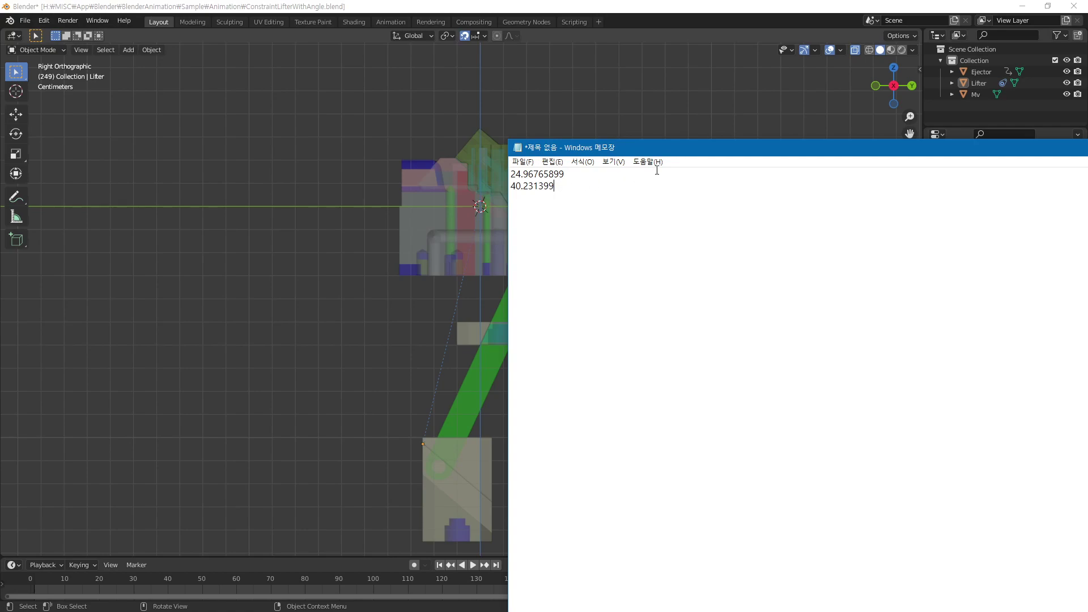
drag(712, 149, 263, 66)
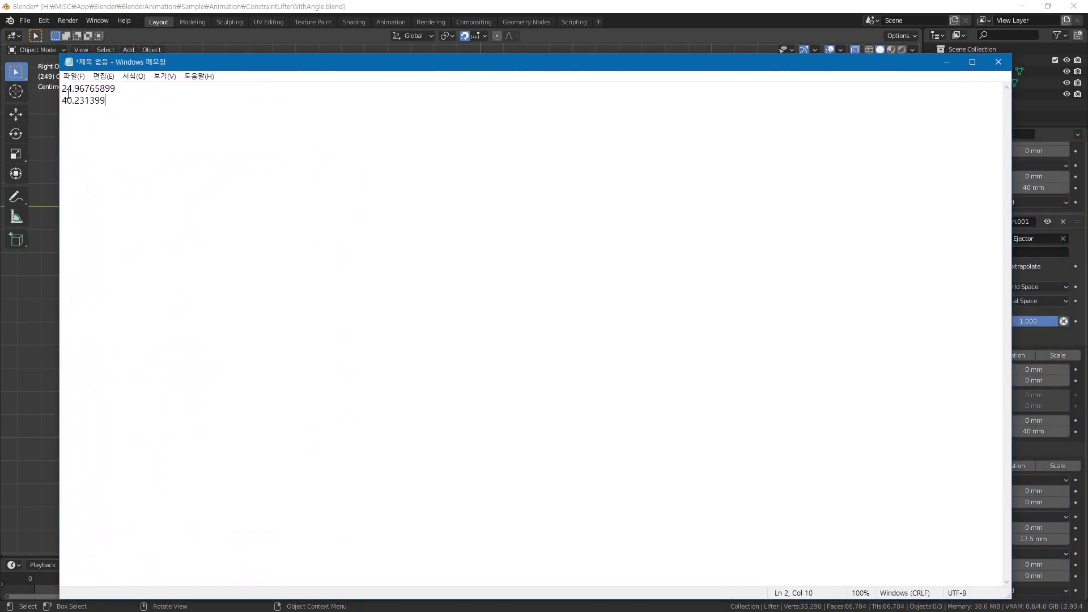
click(565, 9)
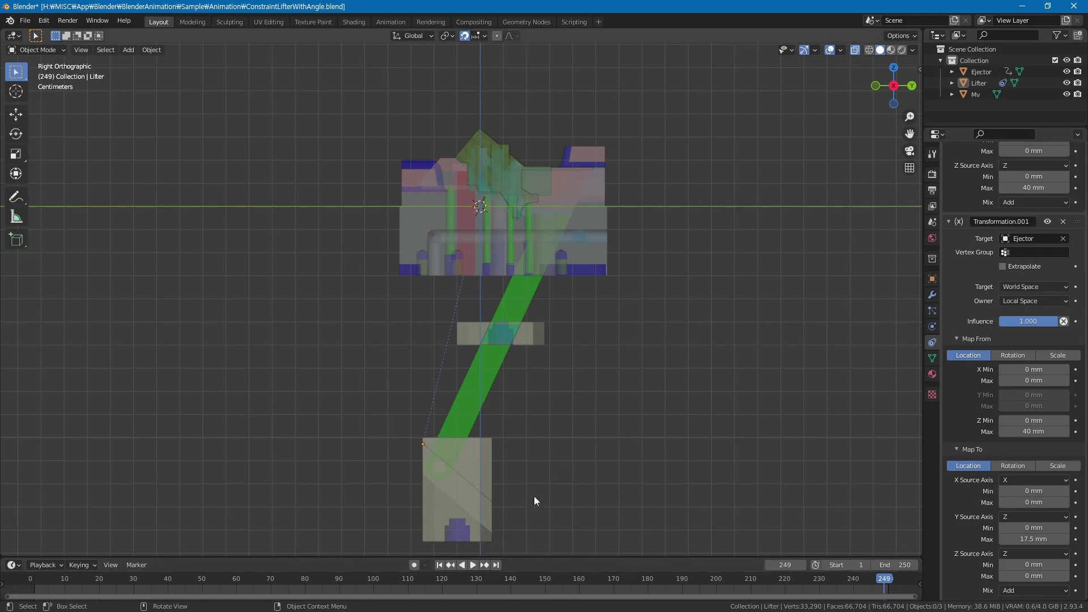
Play the animation to watch the lifter follow the ejector, then stop and rewind to frame 1
click(474, 566)
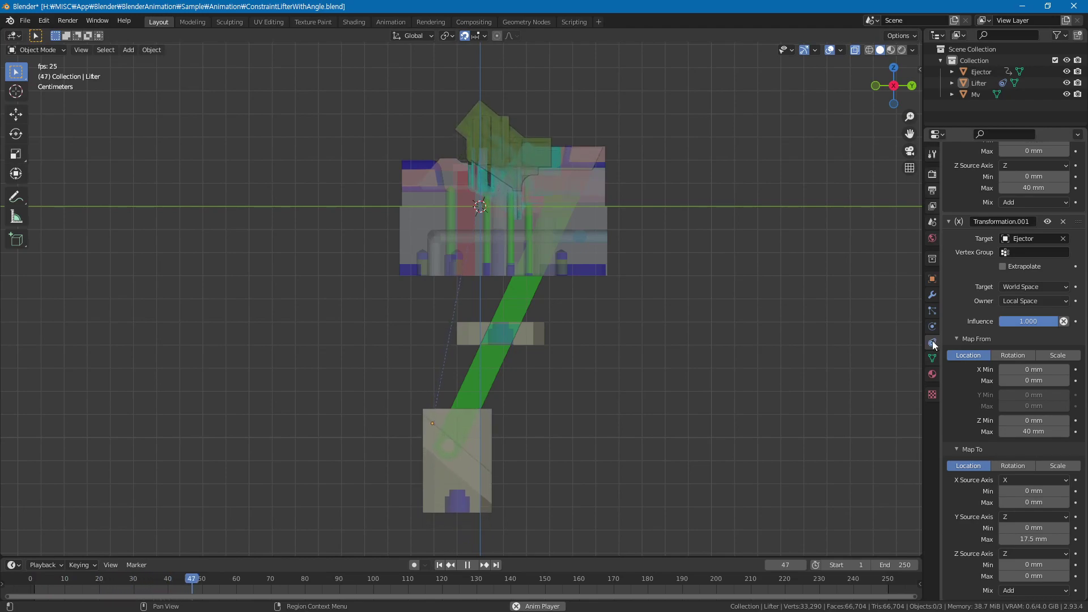
click(468, 566)
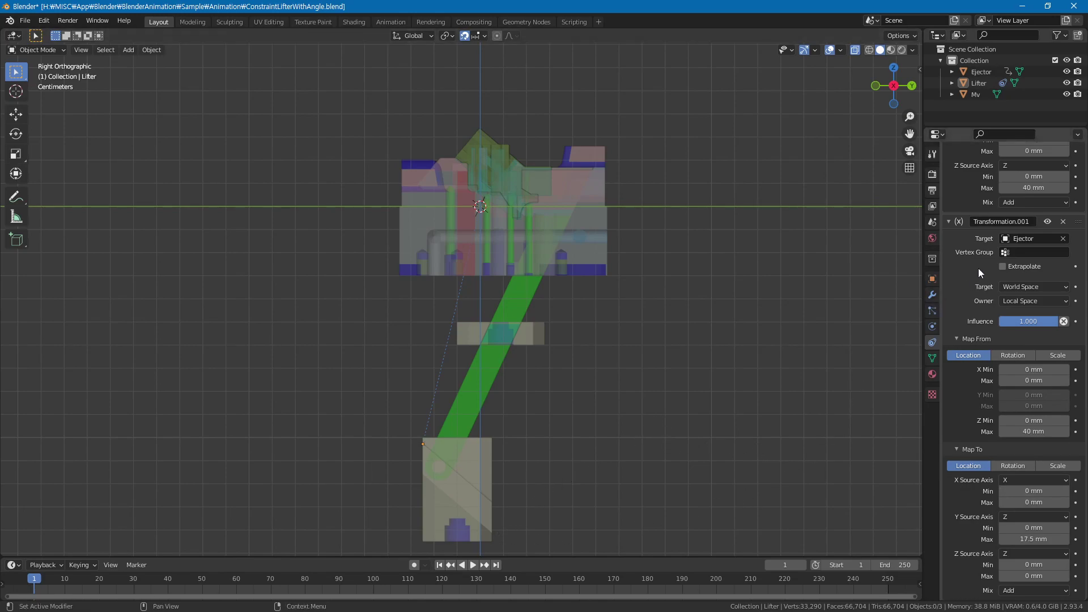
Delete the Transformation and Transformation.001 constraints from the Lifter
scroll(986, 244, up, 7)
scroll(988, 230, up, 5)
scroll(992, 230, up, 1)
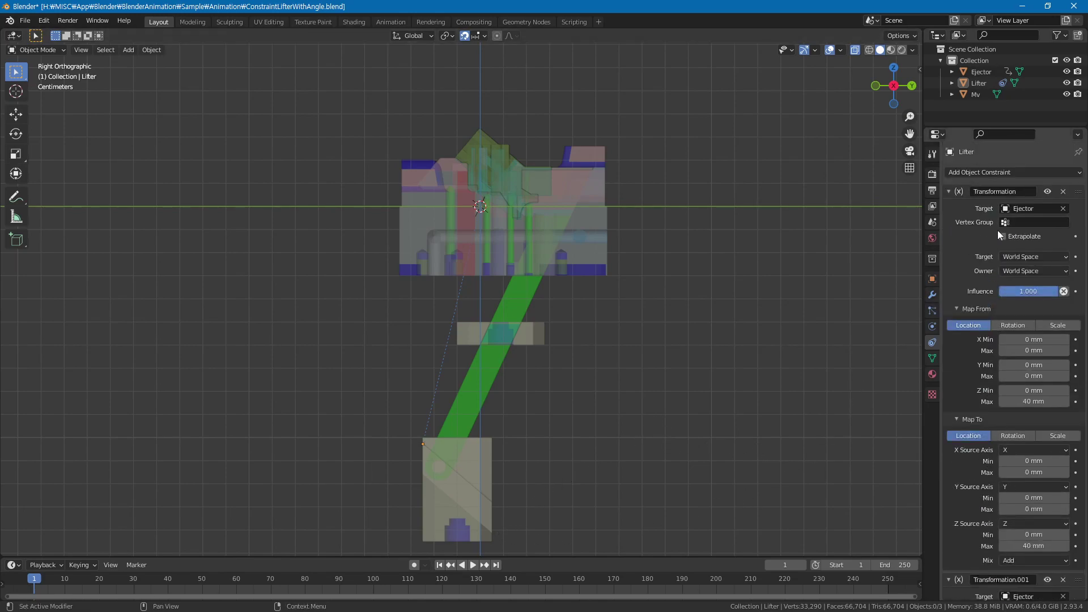
click(1064, 193)
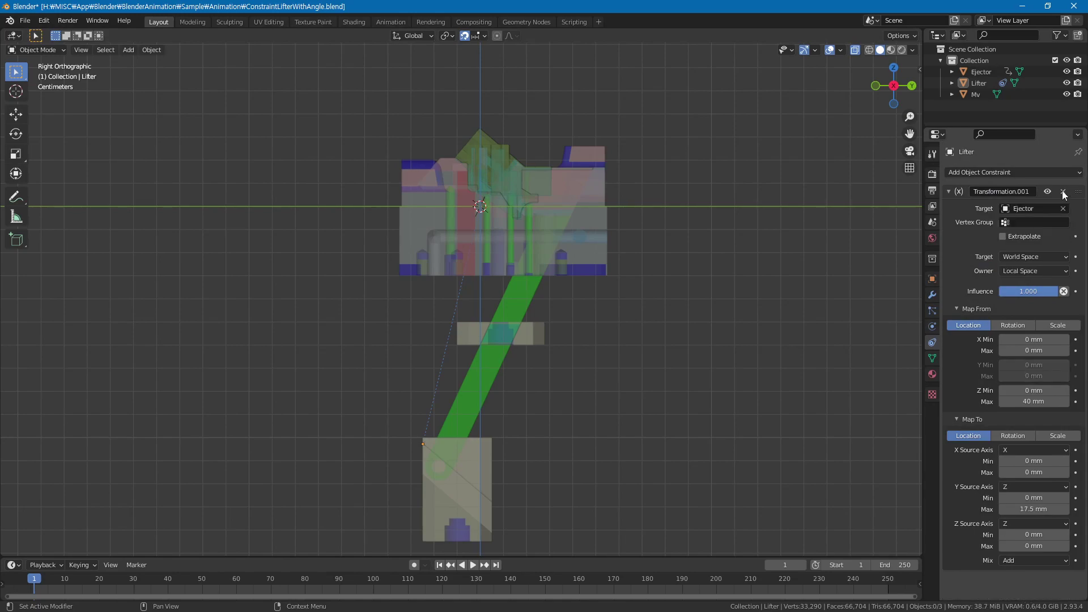
click(1063, 192)
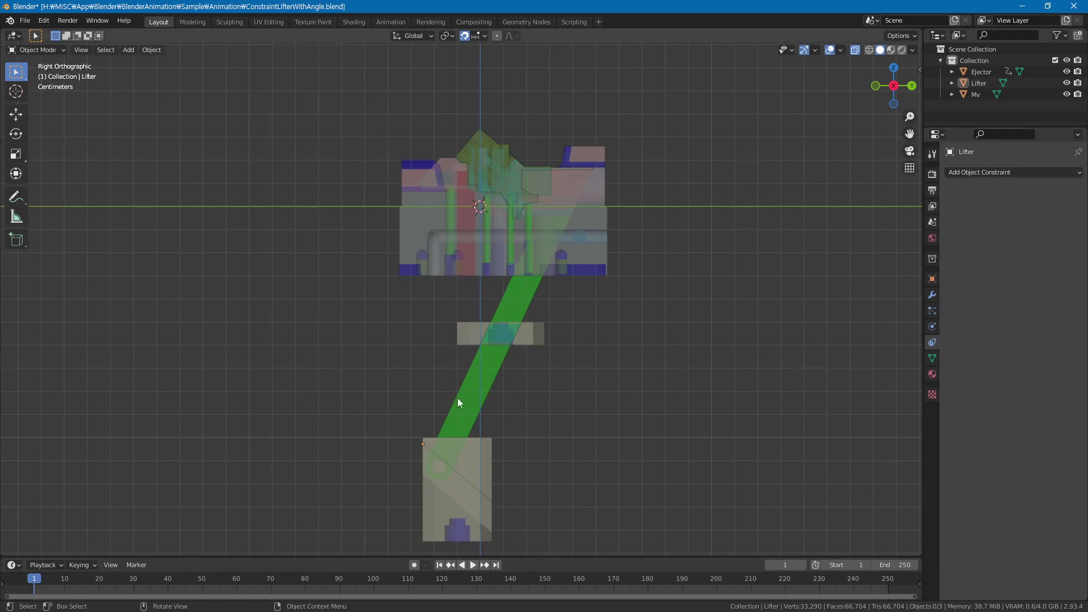
Play the unconstrained animation, stop it, and rewind to frame 1
click(473, 566)
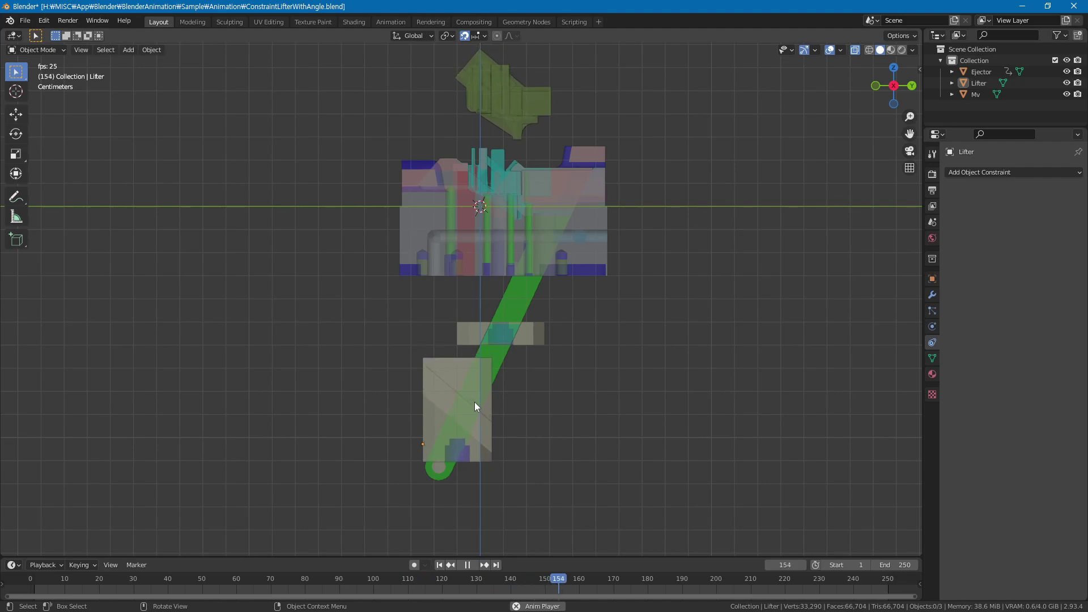
click(467, 565)
click(439, 567)
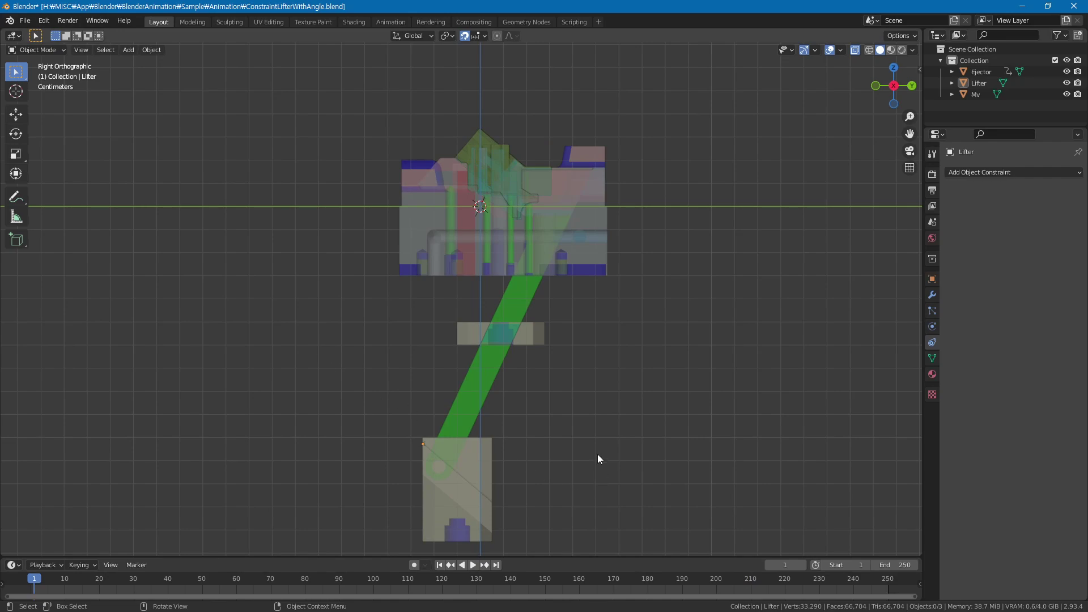
Add an Active rigid body to the Lifter from the Physics properties
click(932, 329)
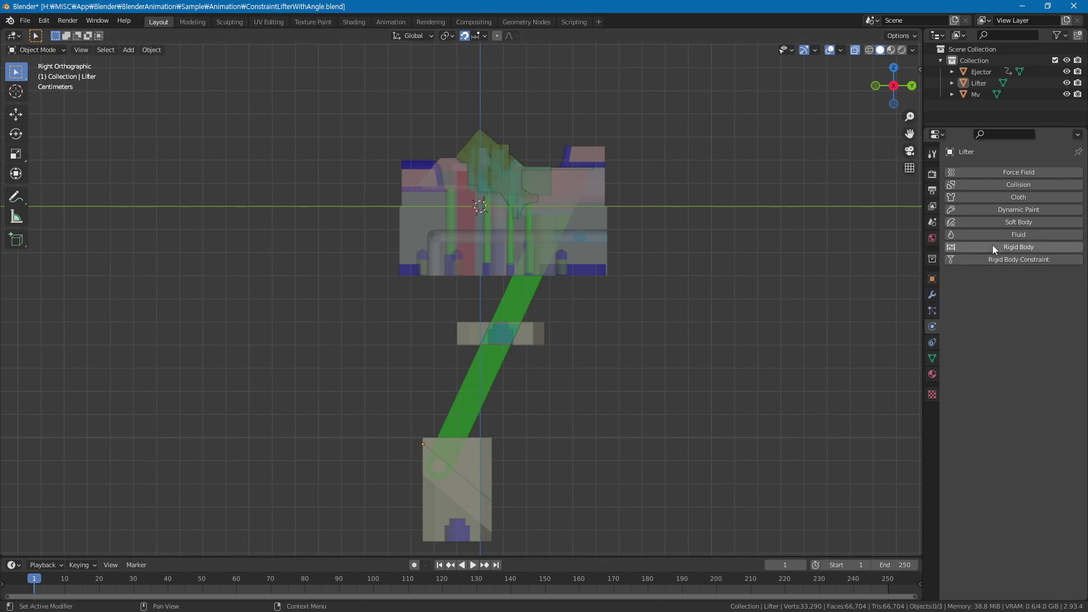
click(485, 380)
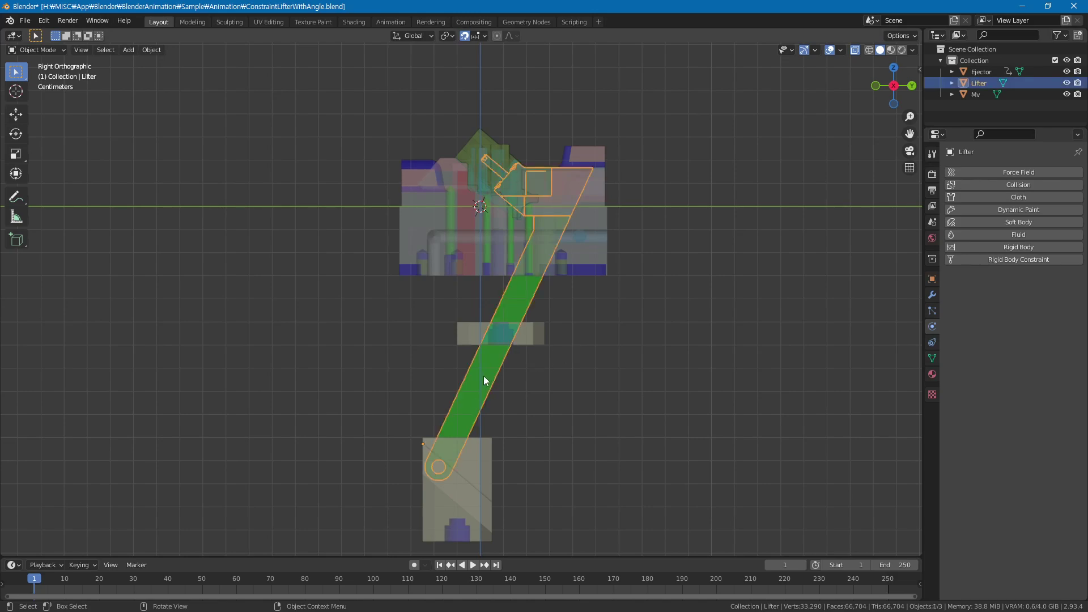
click(1002, 246)
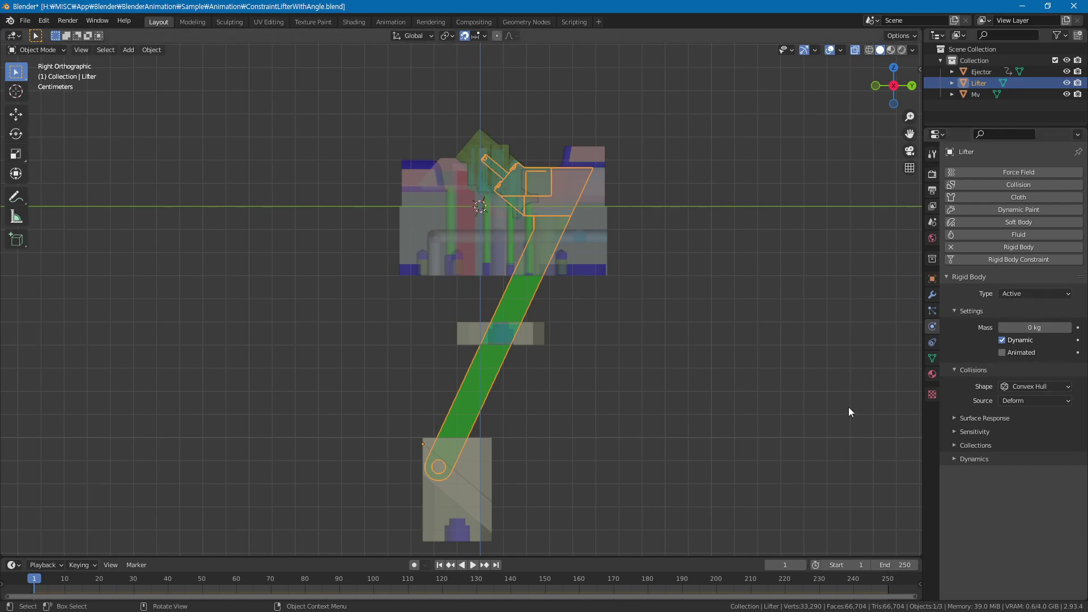
Add a rigid body to the Ejector with Animated enabled
click(483, 501)
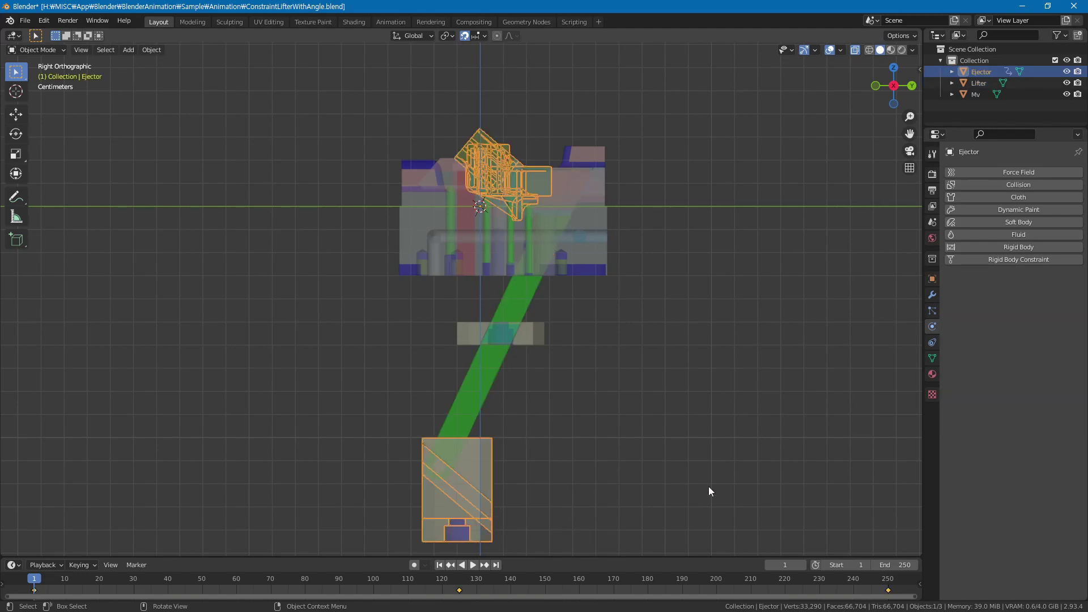
click(1015, 247)
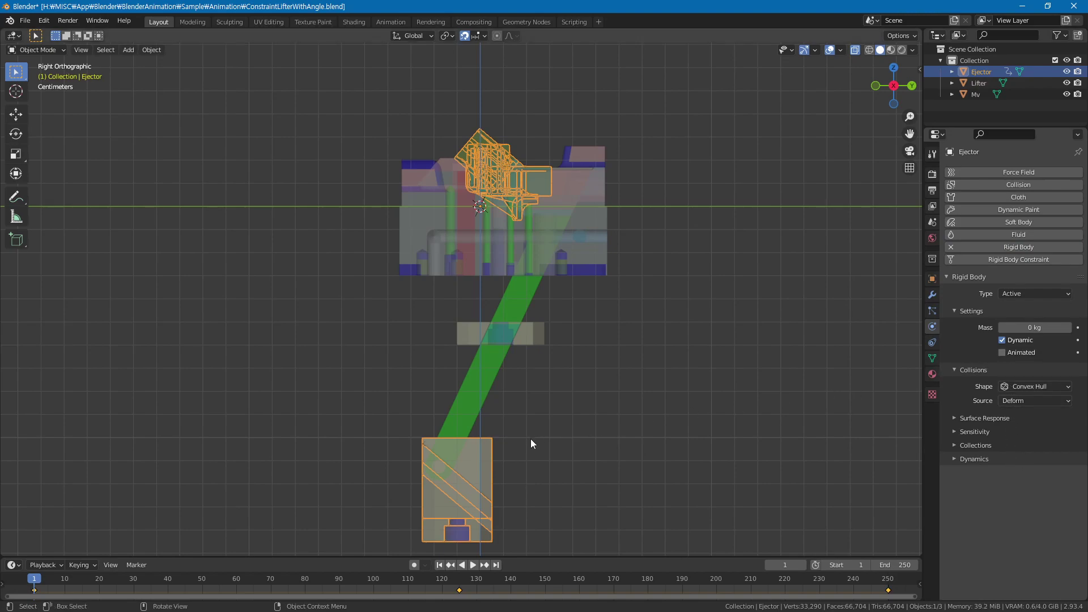
click(1005, 354)
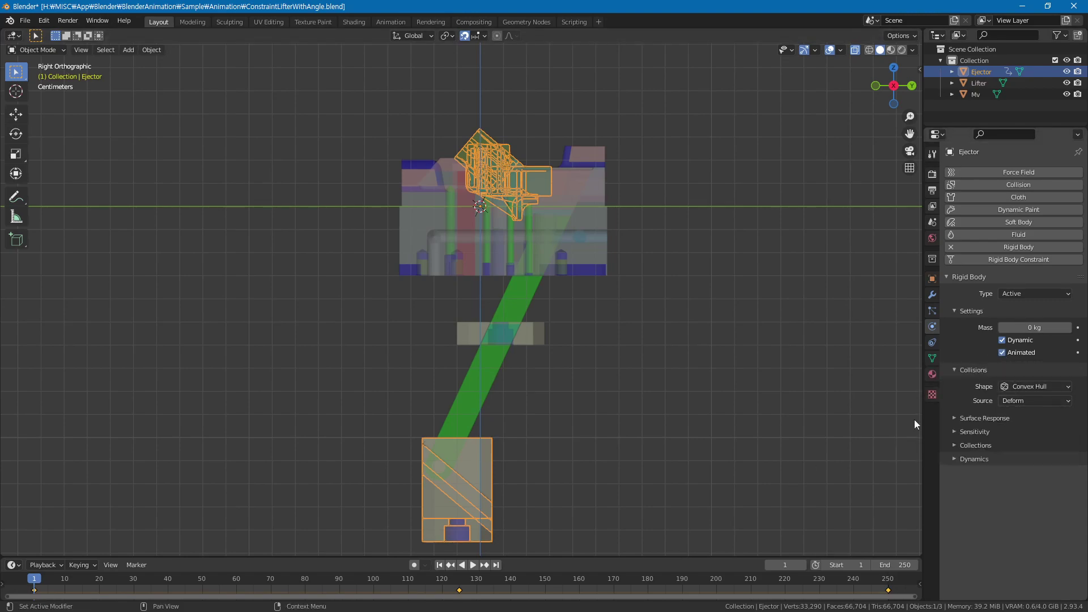
Add a rigid body to Mv with Type set to Passive, then deselect and reselect Mv
click(587, 273)
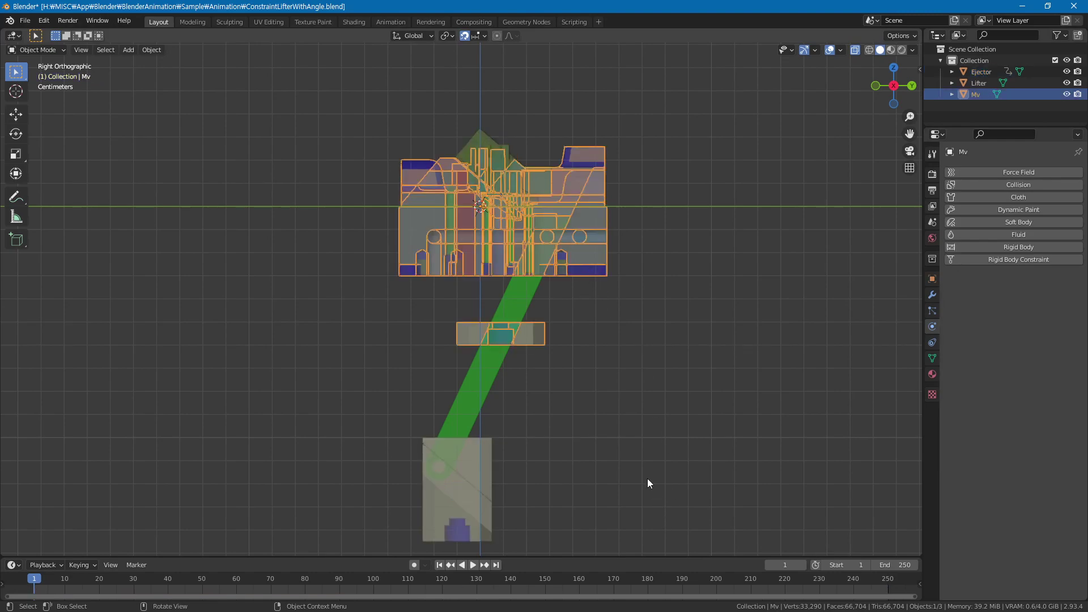
click(1023, 247)
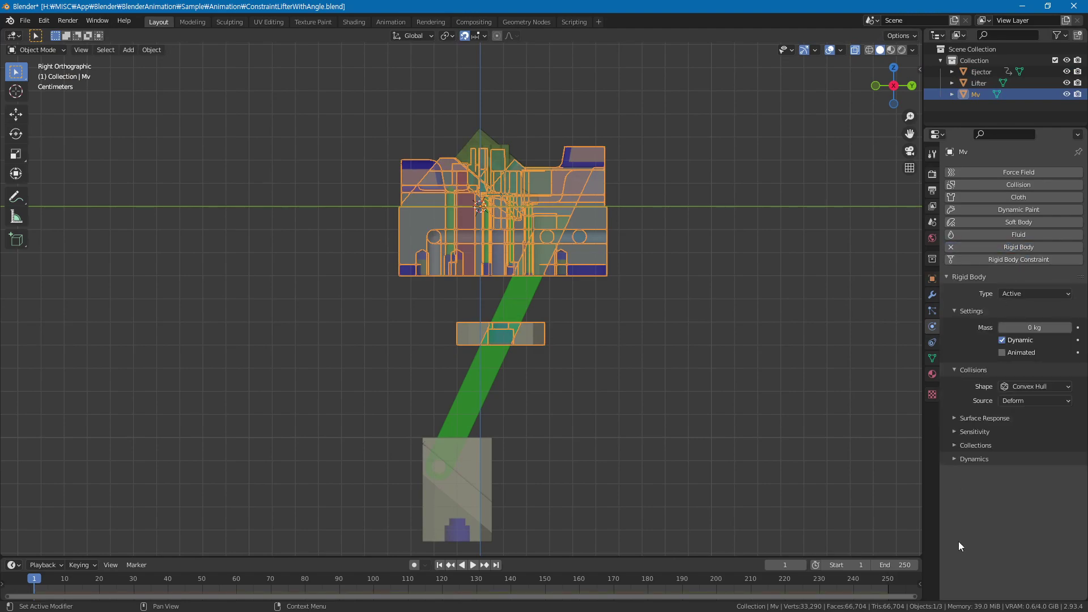
click(1044, 295)
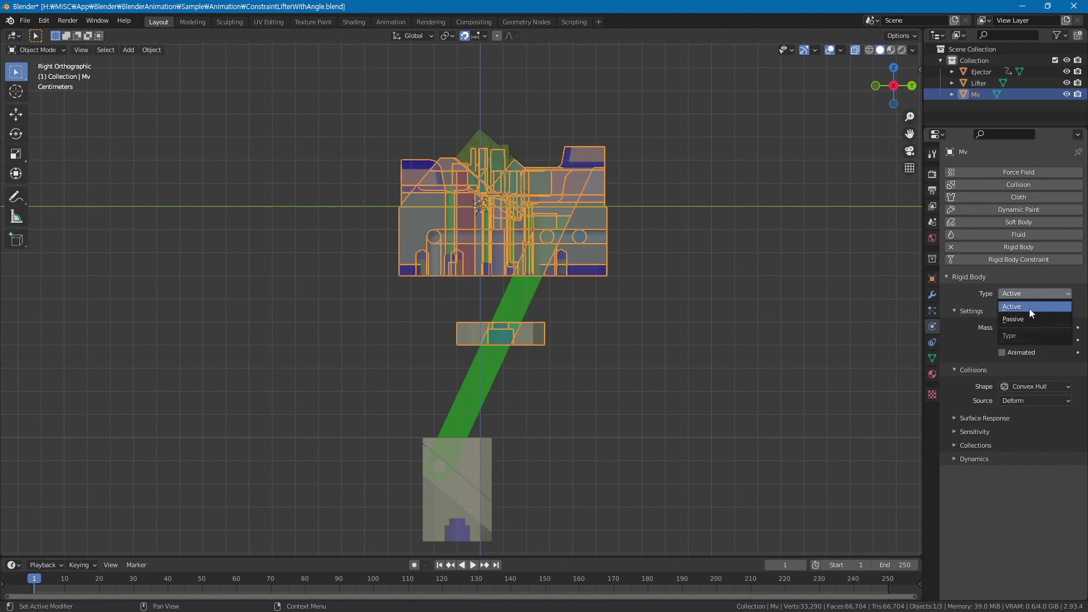
click(1020, 319)
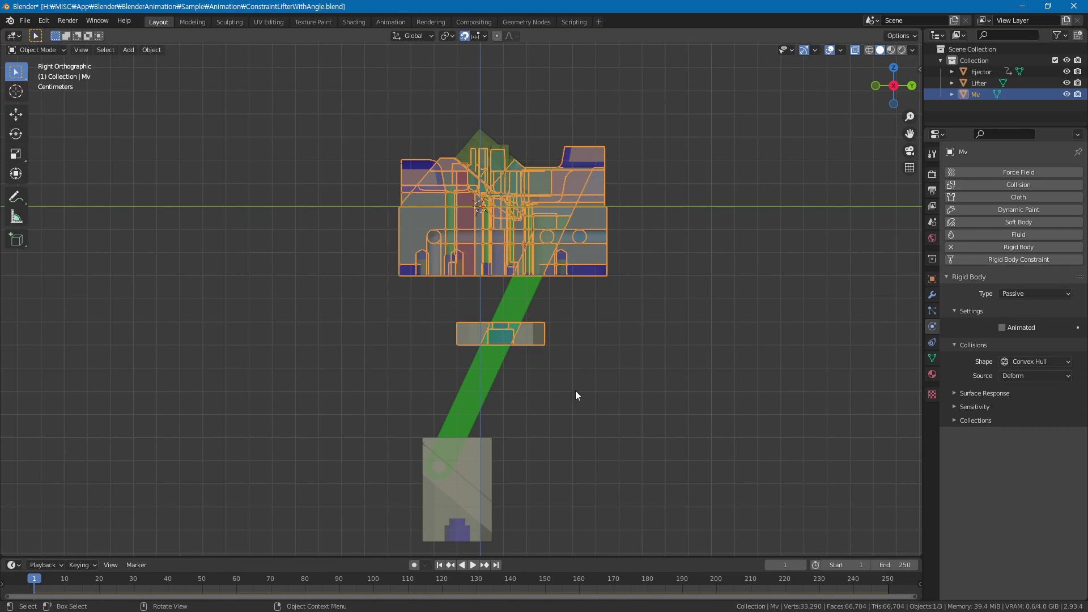
key(alt+a)
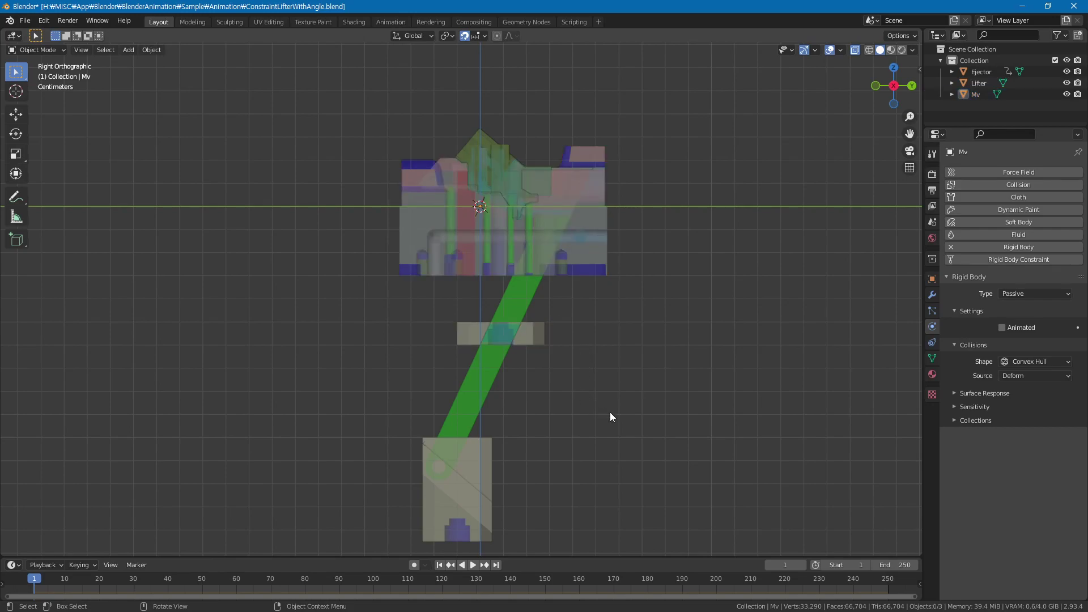
click(593, 256)
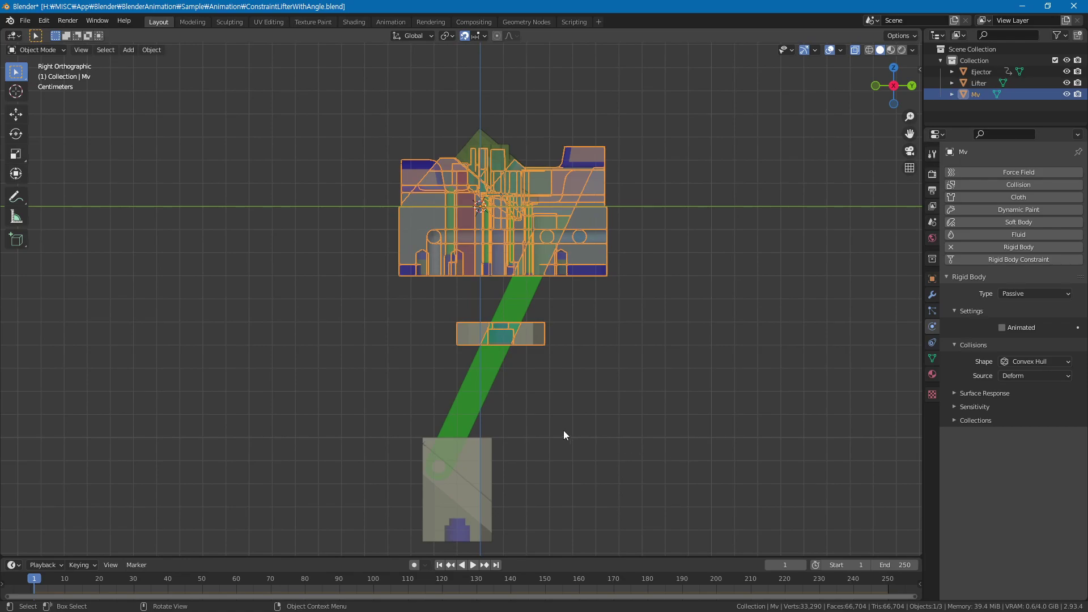
Connect Lifter and Mv via Object > Rigid Body > Connect, then select the new Constraint object
shift+click(488, 378)
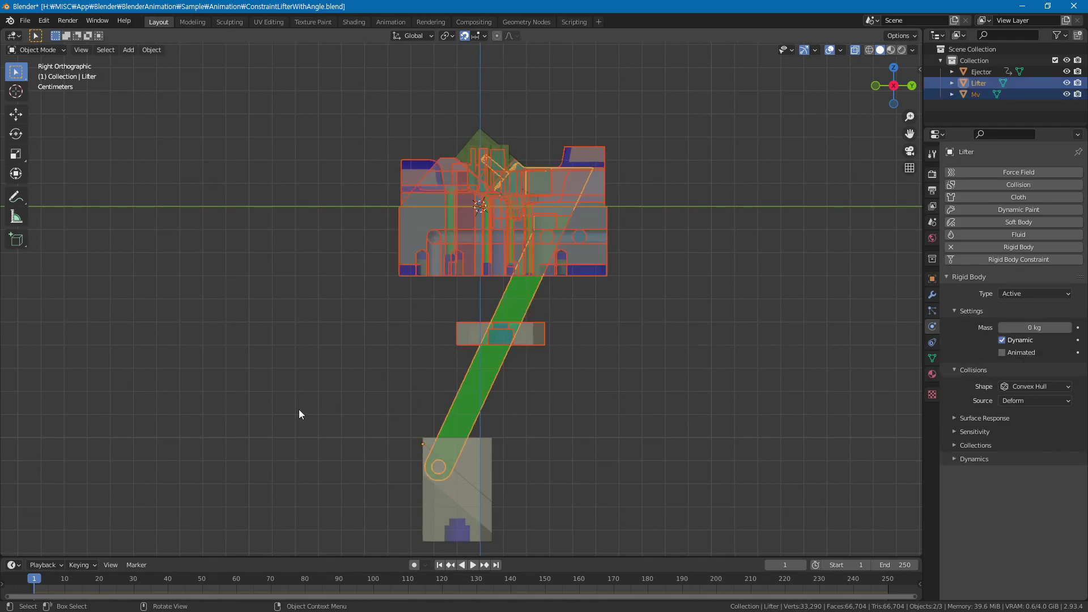
click(151, 50)
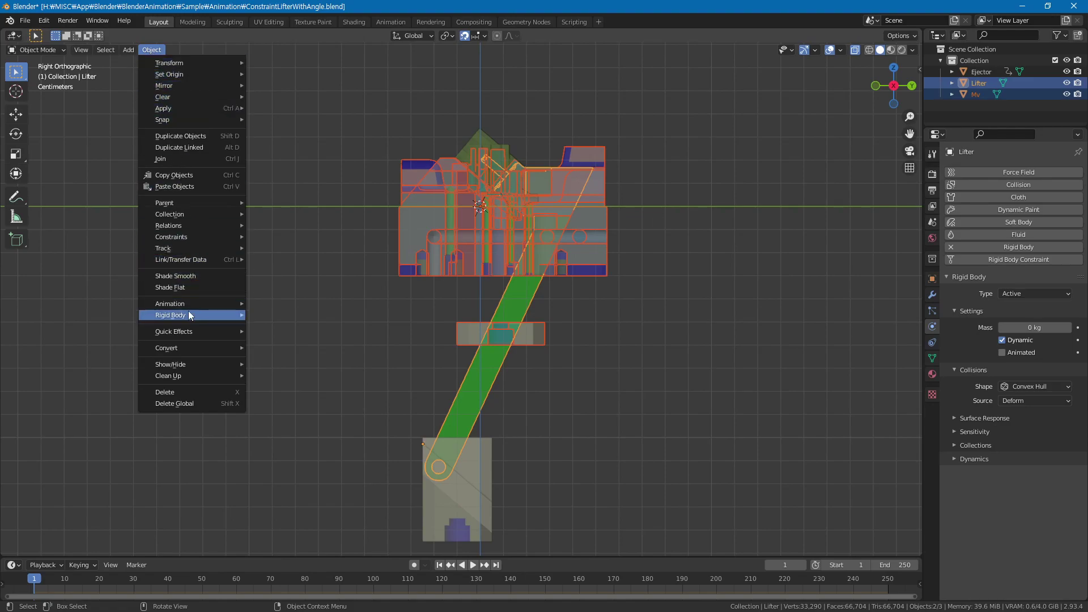
mouse_move(170, 314)
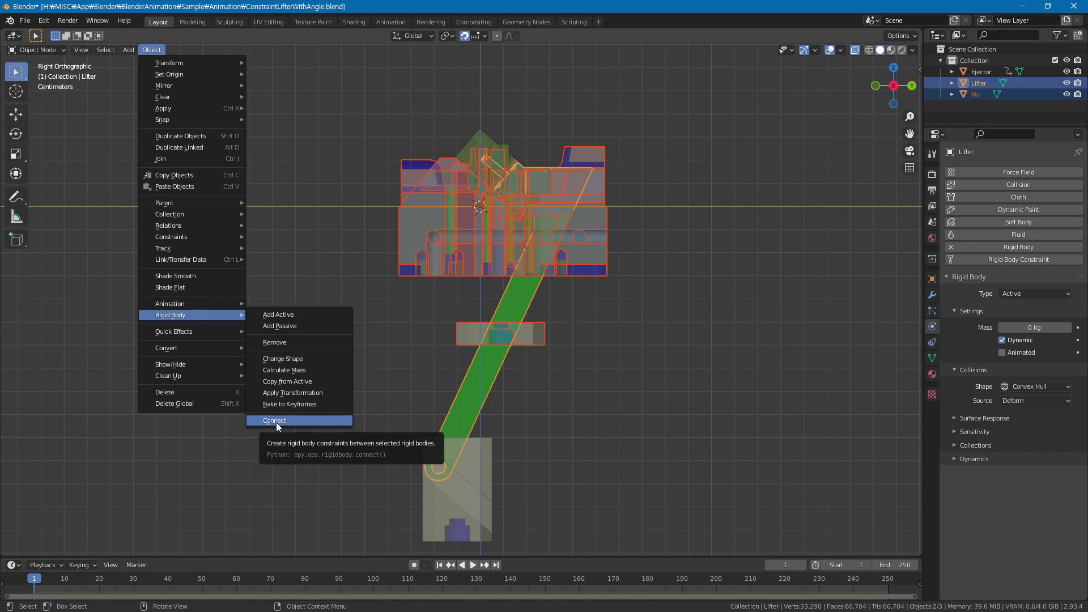
click(277, 422)
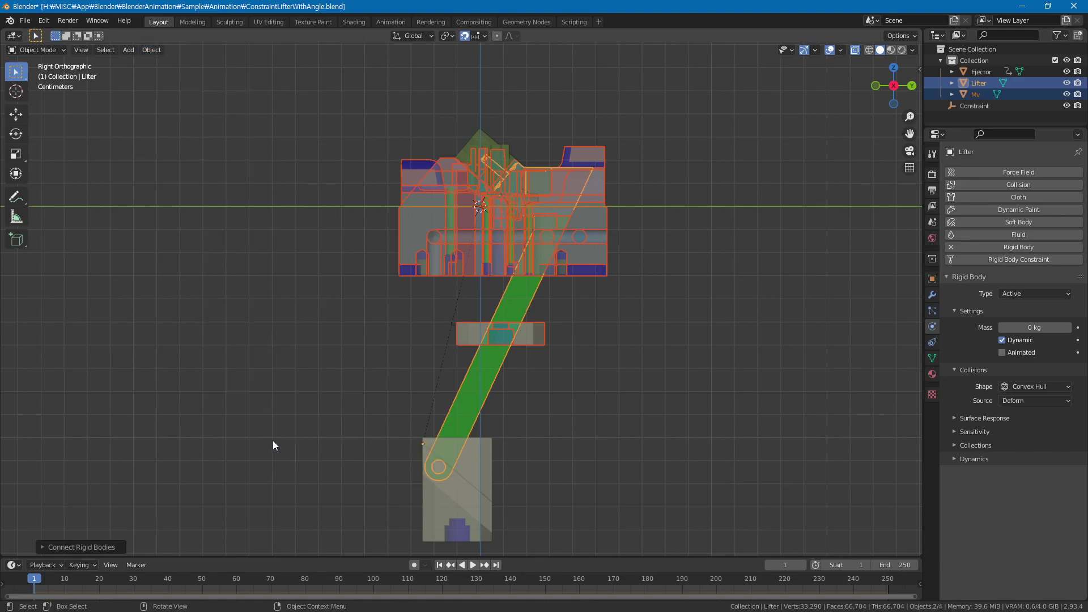
click(974, 107)
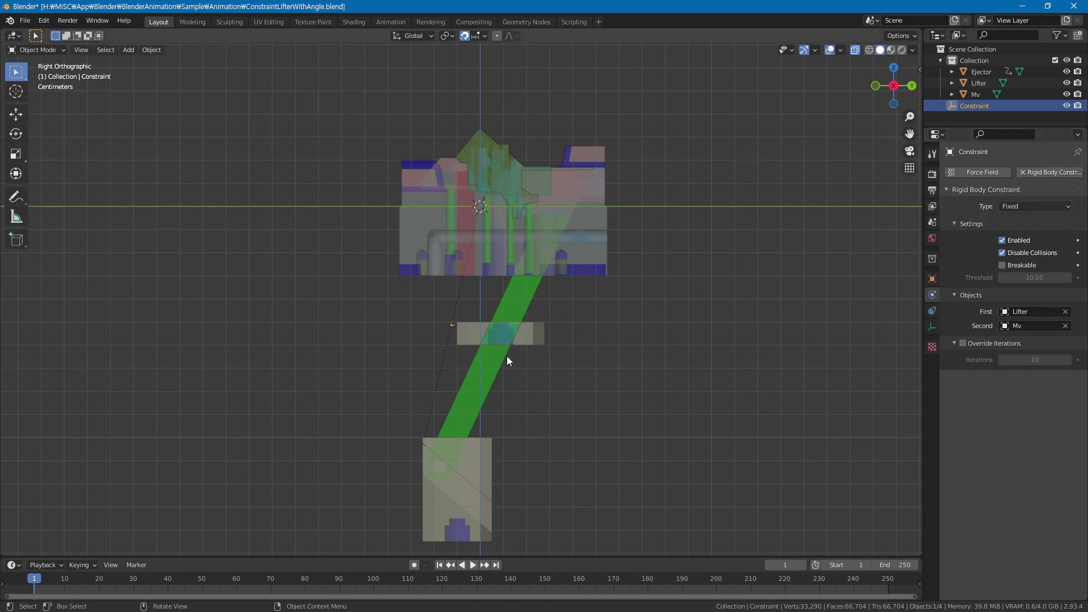
Zoom in and orbit the view to inspect the Constraint empty on the lifter
scroll(459, 352, up, 2)
scroll(451, 358, up, 2)
scroll(448, 366, up, 2)
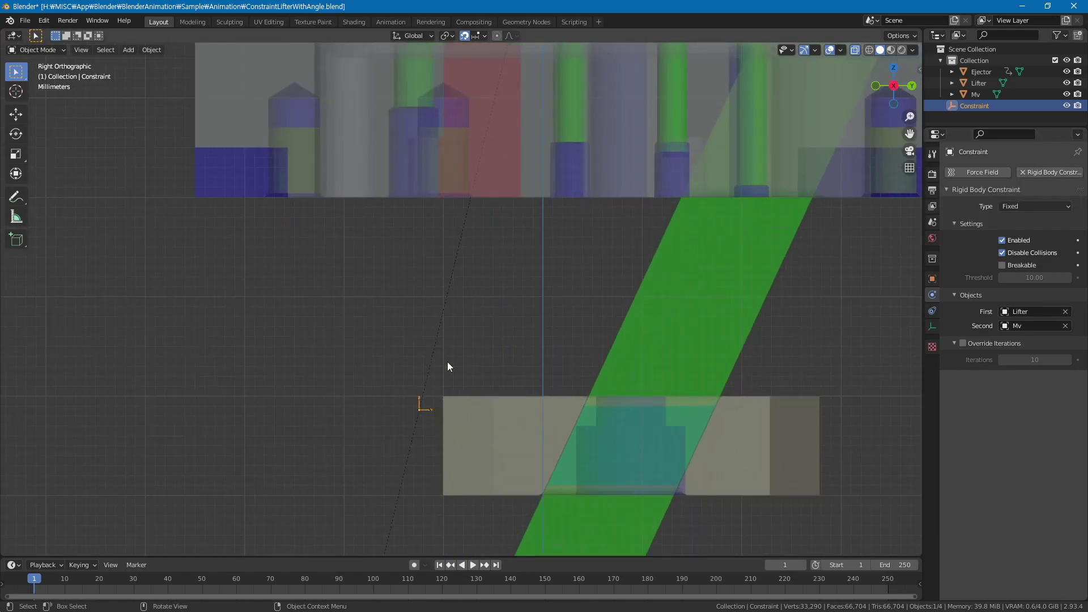
scroll(448, 366, up, 2)
scroll(447, 364, down, 1)
scroll(454, 346, up, 1)
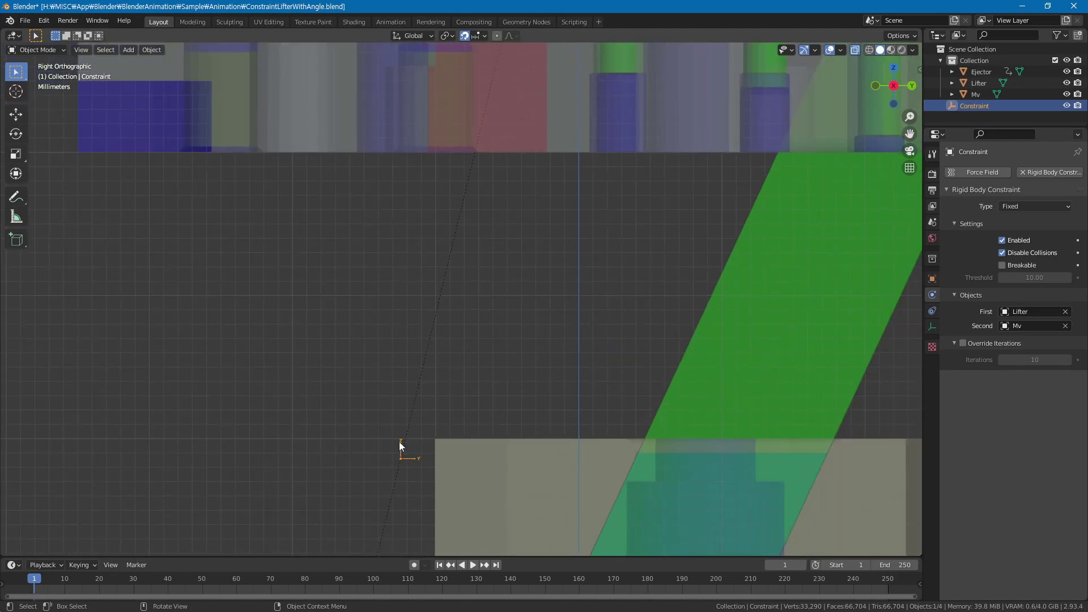
mouse_move(375, 333)
middle_down()
mouse_move(366, 323)
mouse_move(371, 363)
mouse_move(496, 369)
mouse_move(458, 388)
middle_up()
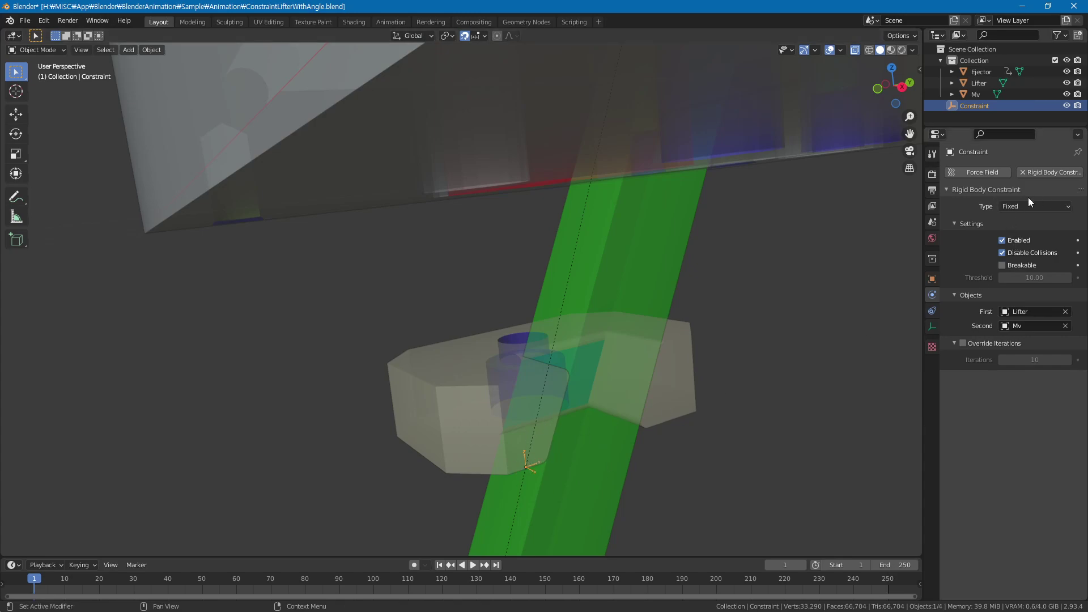
Switch the rigid body constraint to Generic, start editing its Rotation X, and bring up the angle note
click(1069, 211)
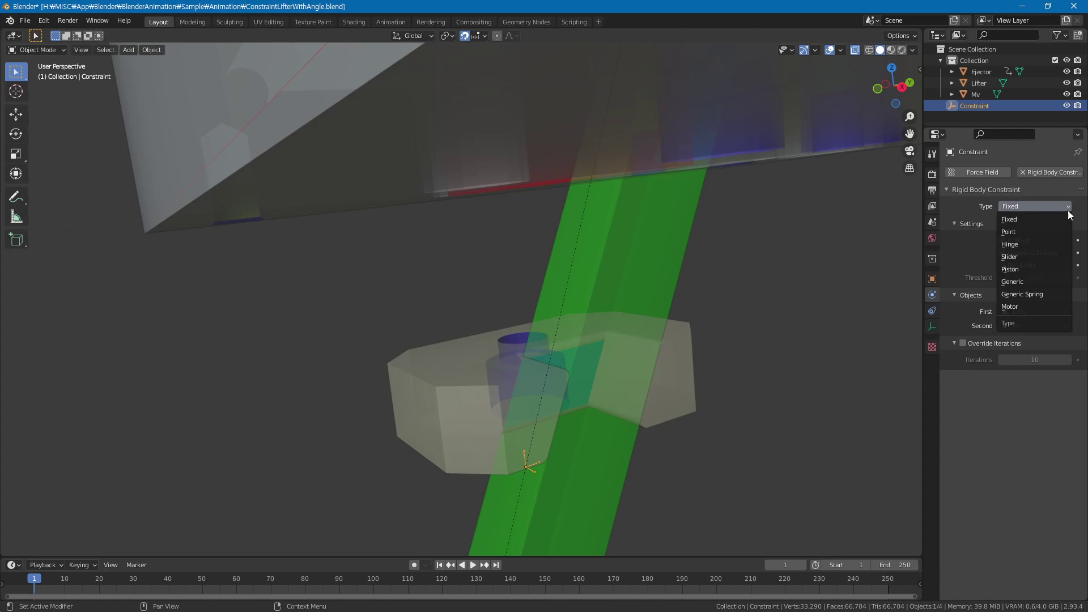
click(1014, 283)
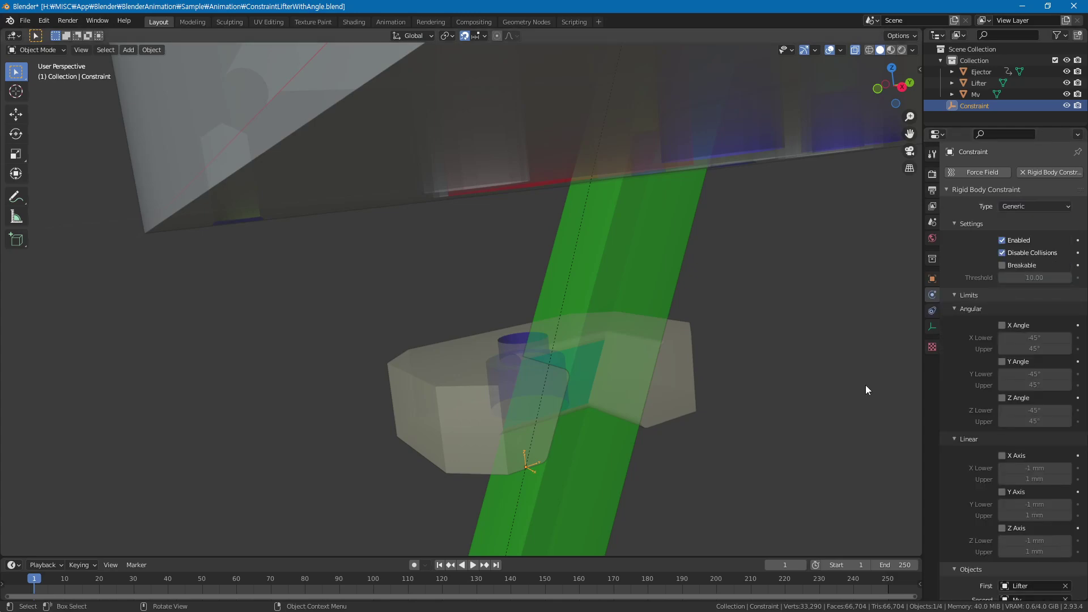
click(932, 278)
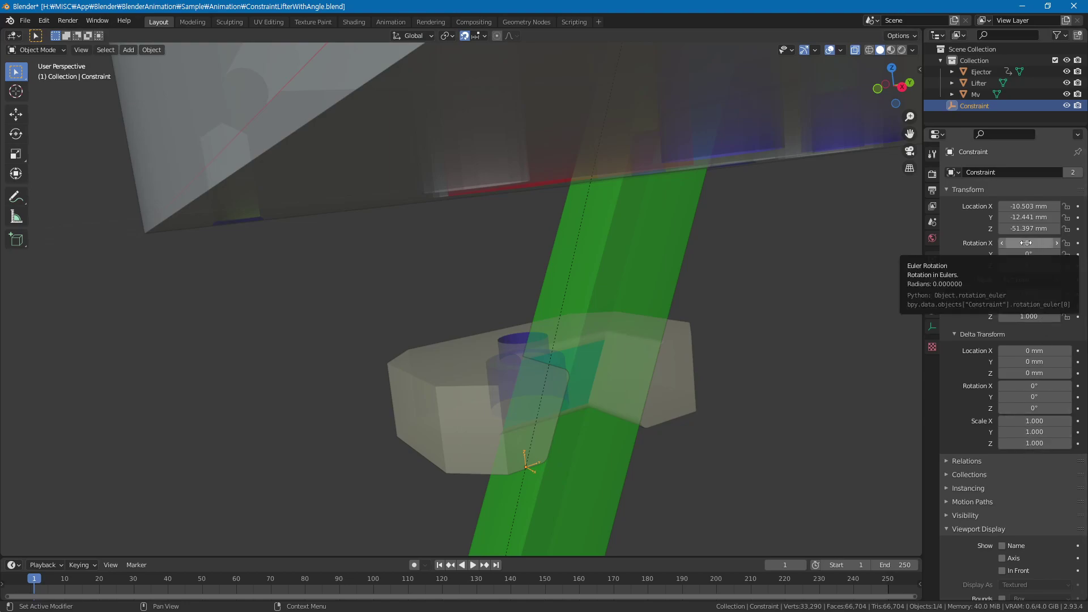
click(1026, 243)
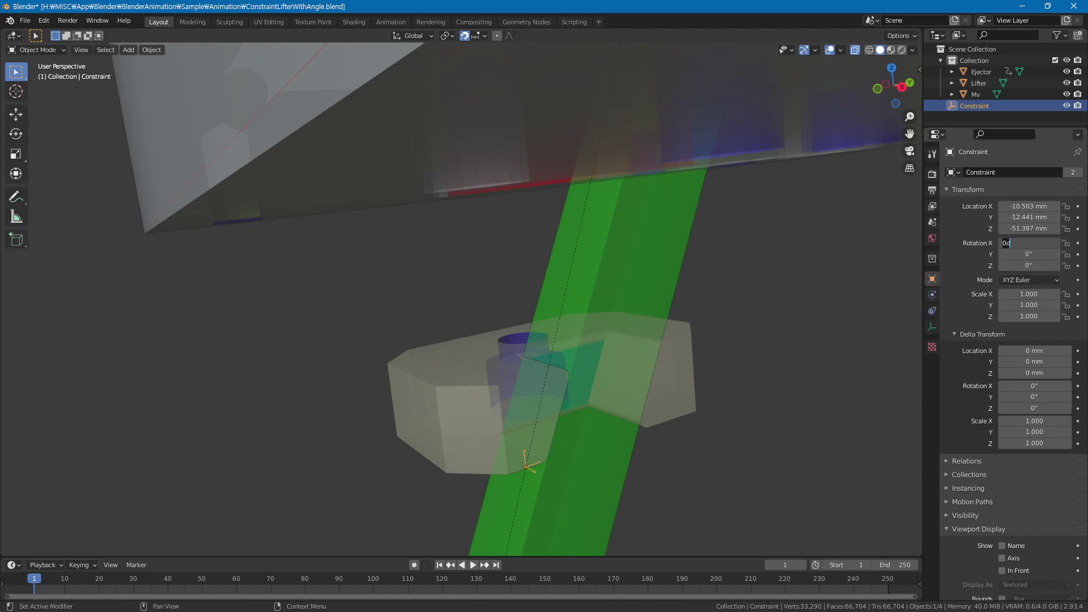
key(alt+Tab)
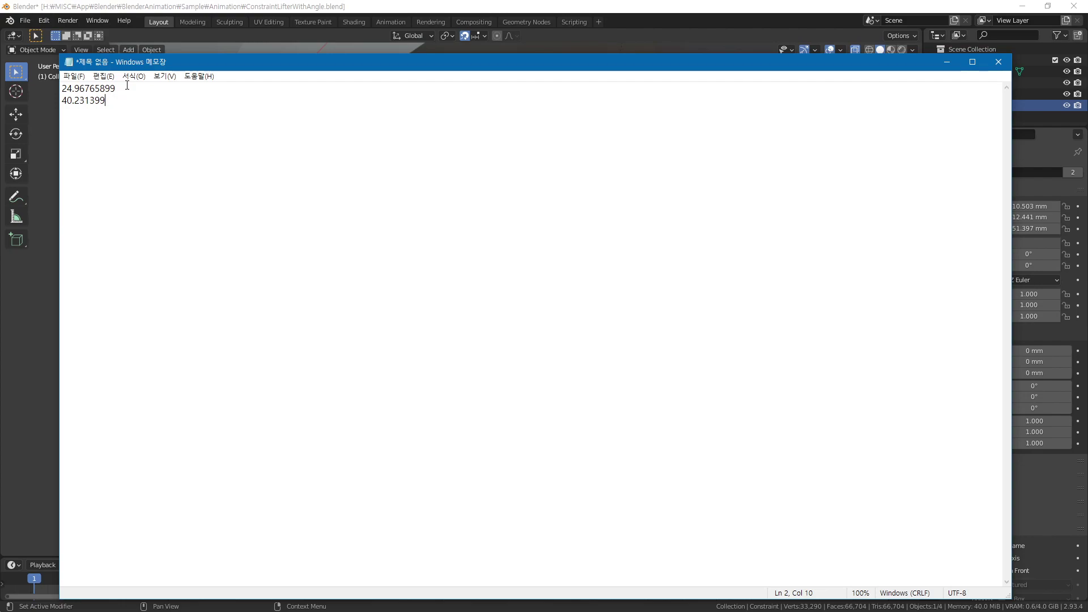
Copy 24.96765899 from the Notepad note and return to Blender
drag(125, 88, 64, 88)
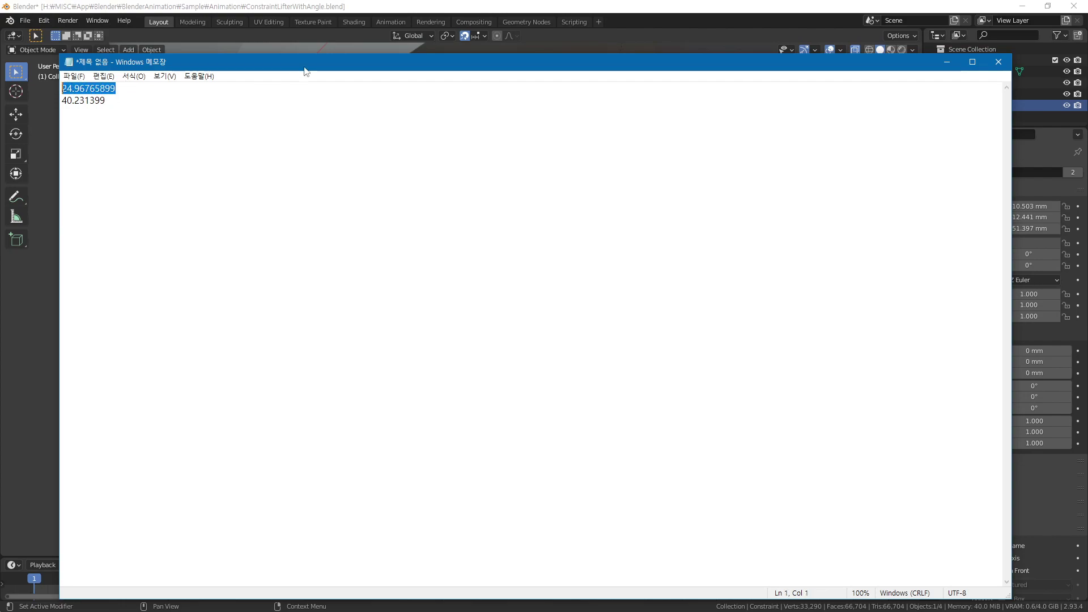
click(371, 5)
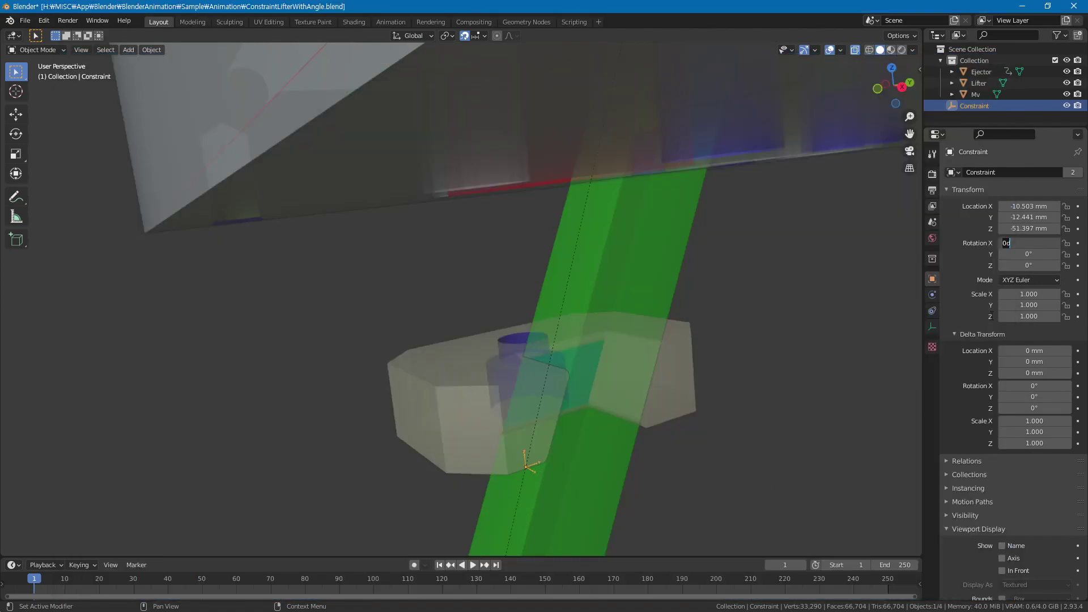
Set the Constraint empty's X rotation to -25°
key(BackSpace)
text(-24.96765899)
key(Return)
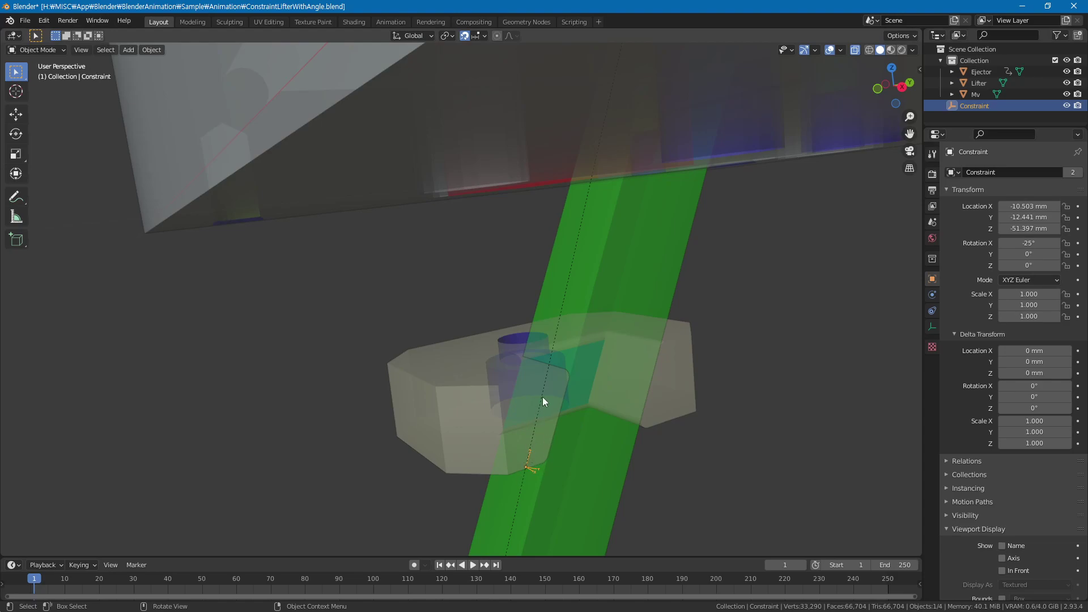
Reselect the Constraint and show its Generic constraint physics settings again
scroll(454, 311, down, 2)
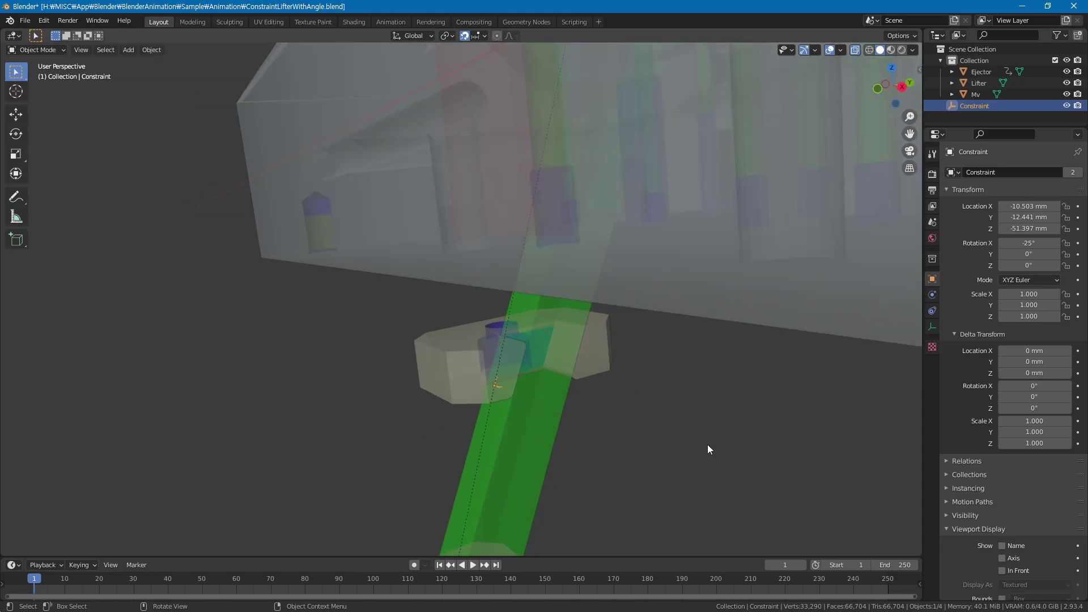
click(759, 449)
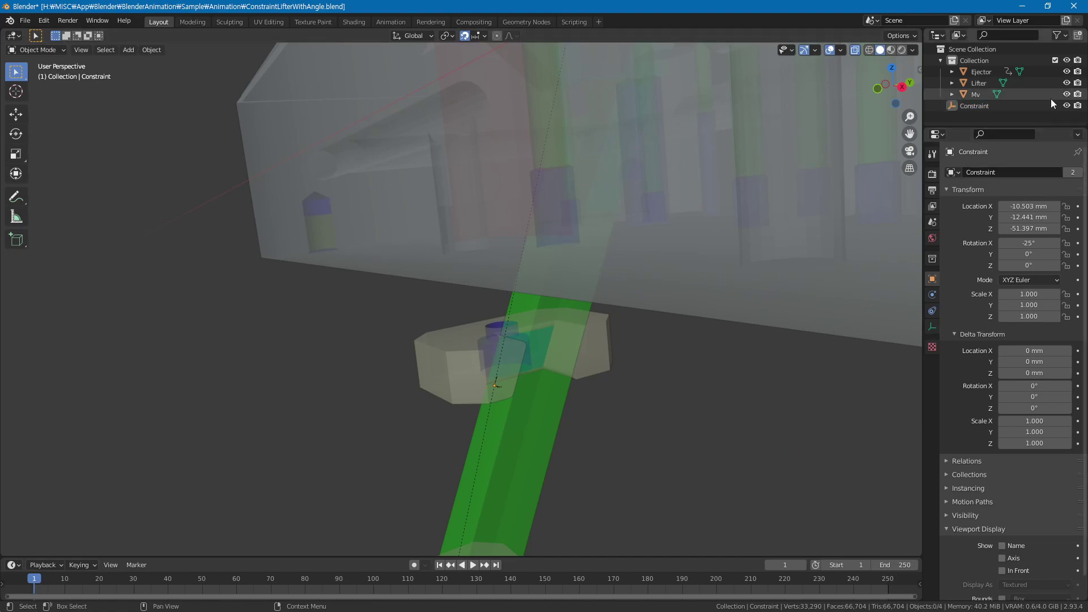
click(989, 108)
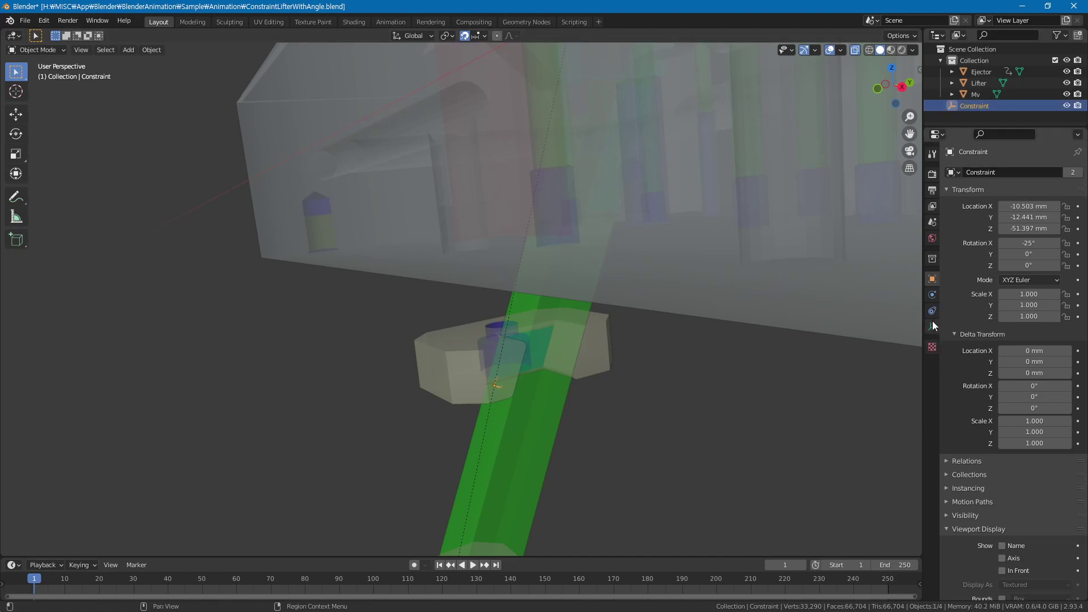
click(931, 297)
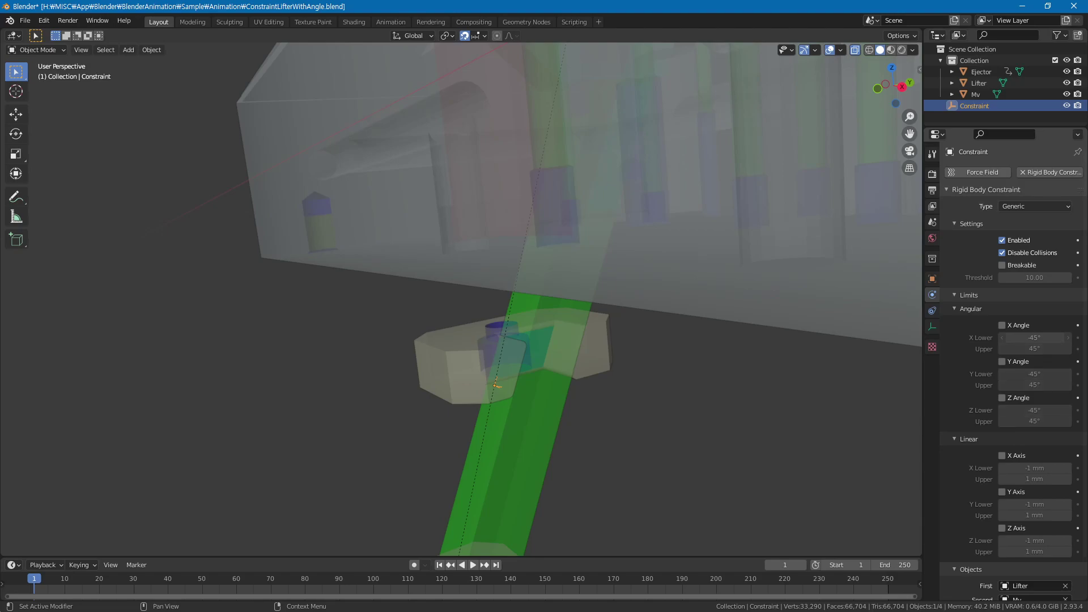
Lock the Generic constraint's X, Y and Z angle limits at 0°
drag(1034, 337, 1034, 421)
text(0)
key(Return)
click(1001, 326)
click(1004, 361)
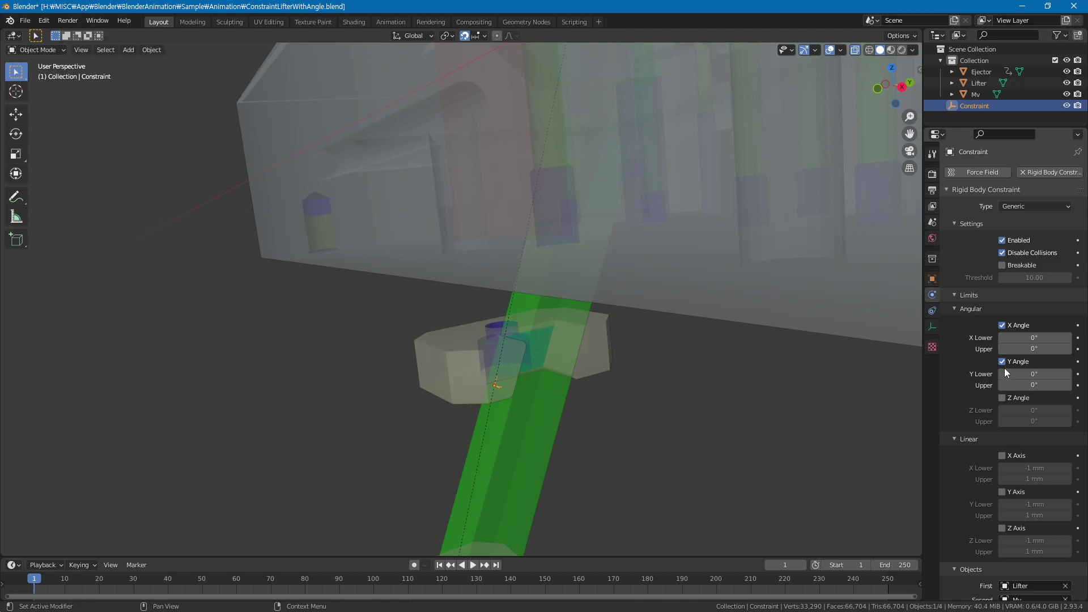
click(1002, 398)
Lock the linear X and Y limits at 0 mm, leaving Z travel free
scroll(968, 409, down, 2)
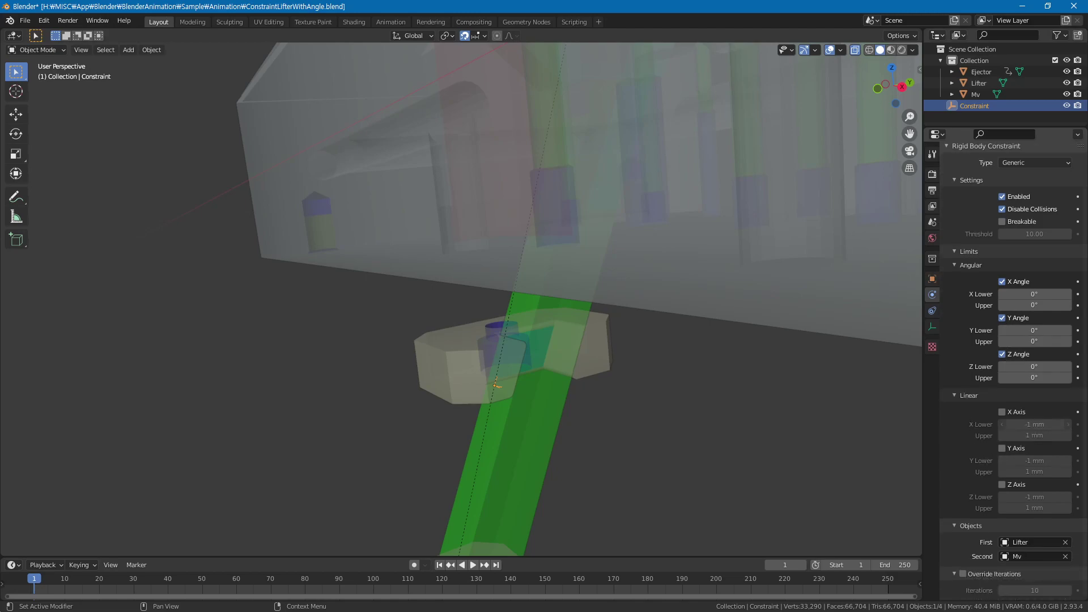
click(1035, 424)
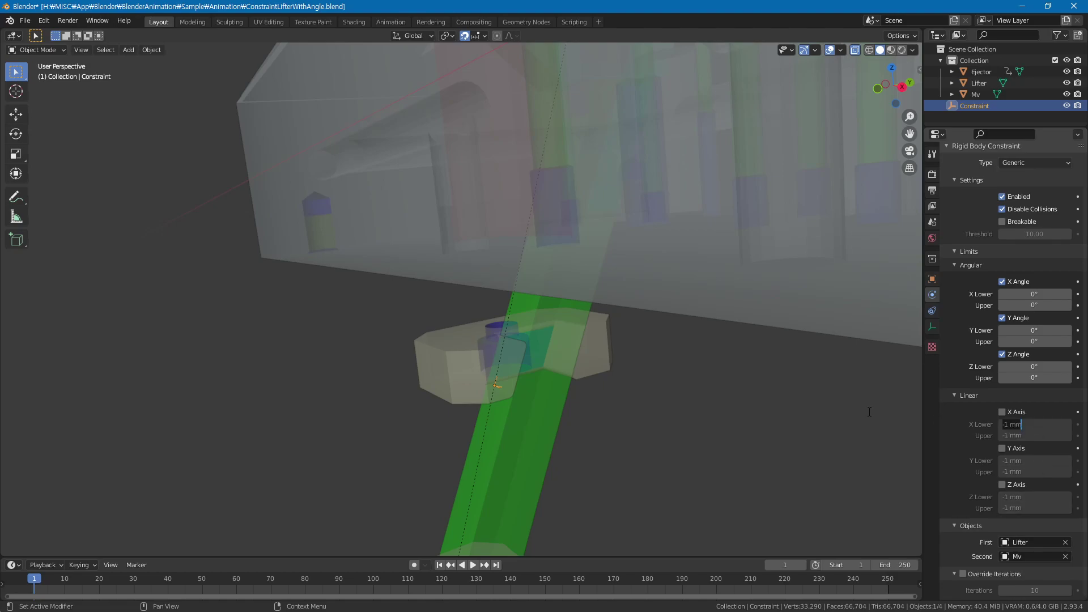
text(0)
key(Return)
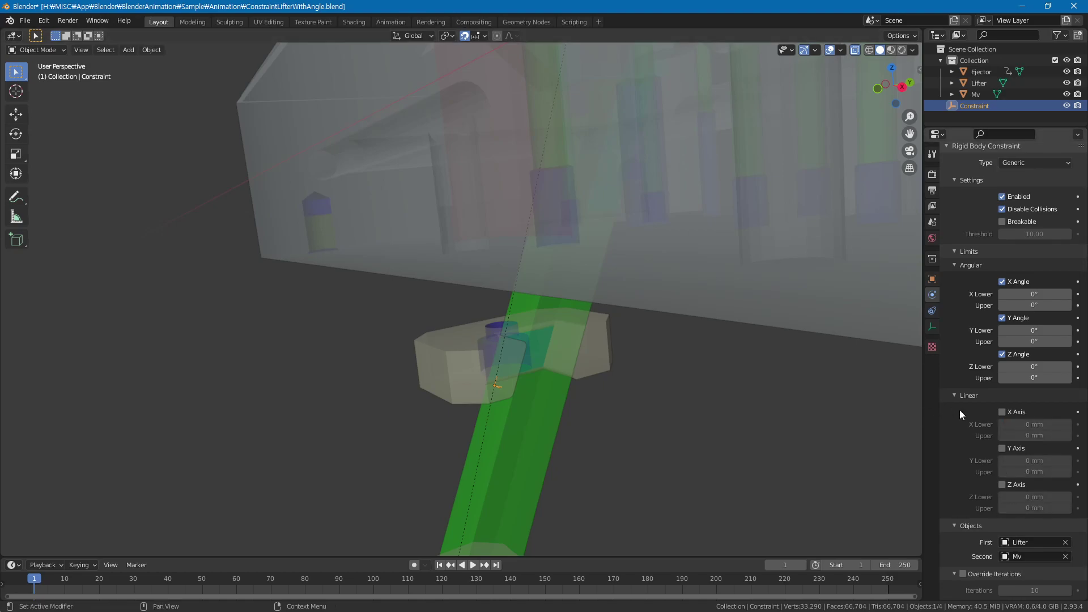
click(1005, 413)
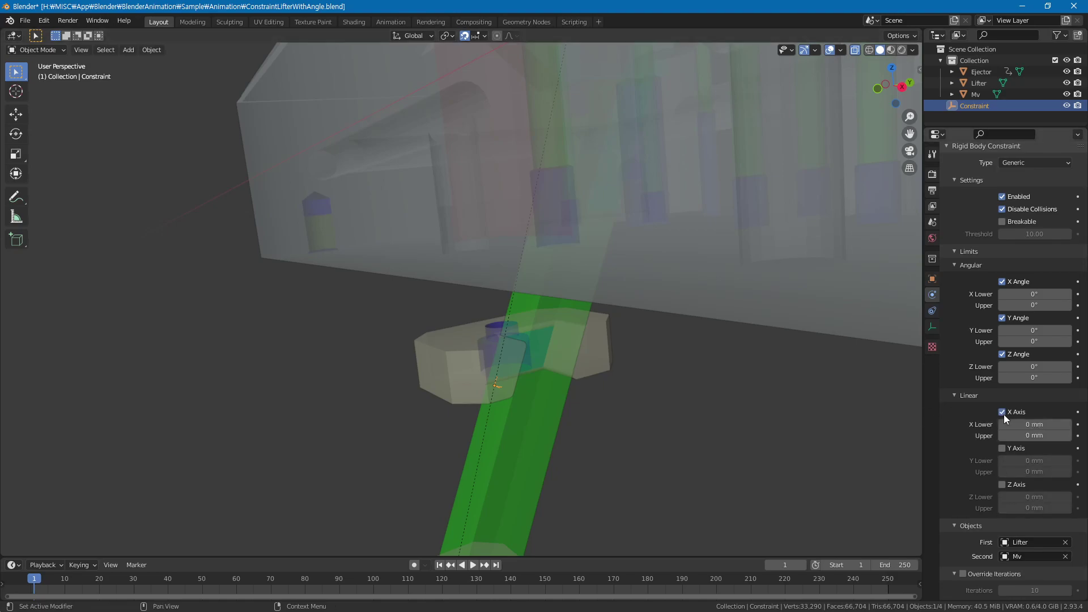
click(1002, 450)
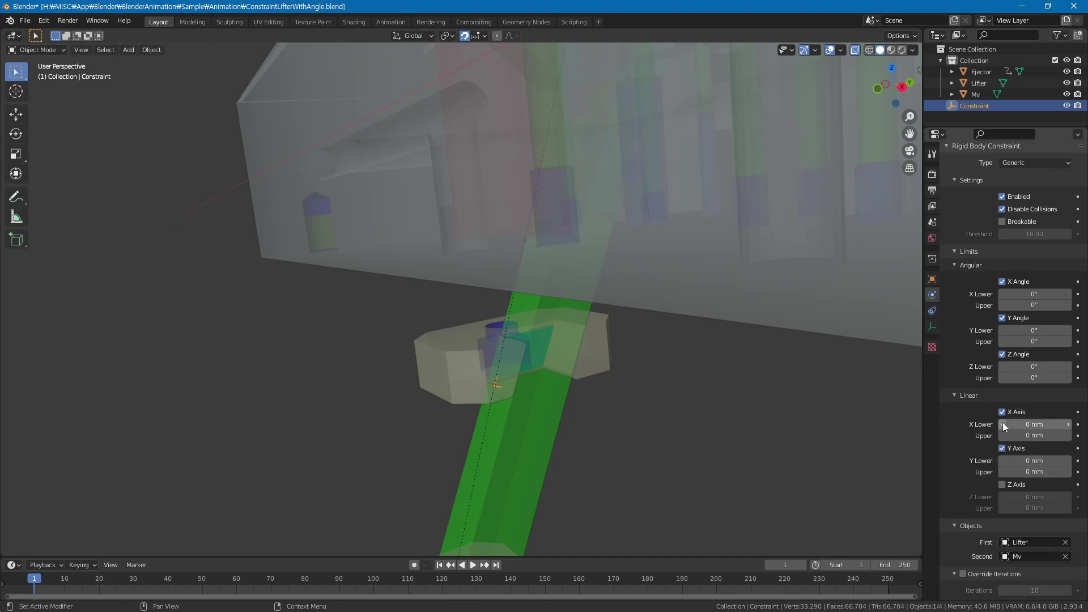
mouse_move(540, 408)
middle_down()
mouse_move(593, 508)
mouse_move(580, 470)
middle_up()
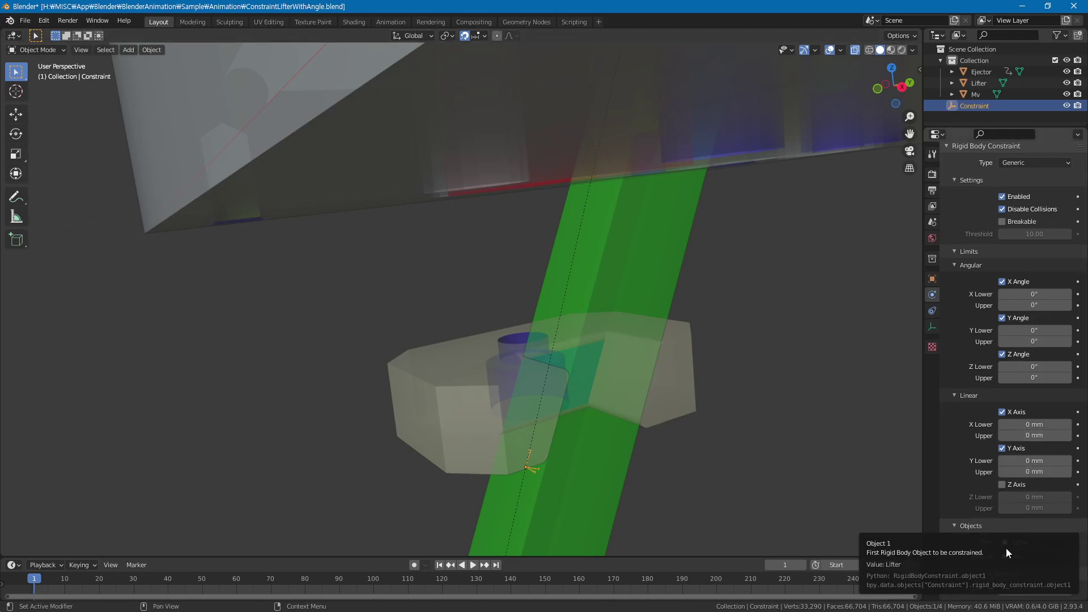
Inspect the rigid body settings of Lifter, Mv and the Constraint in turn
click(978, 83)
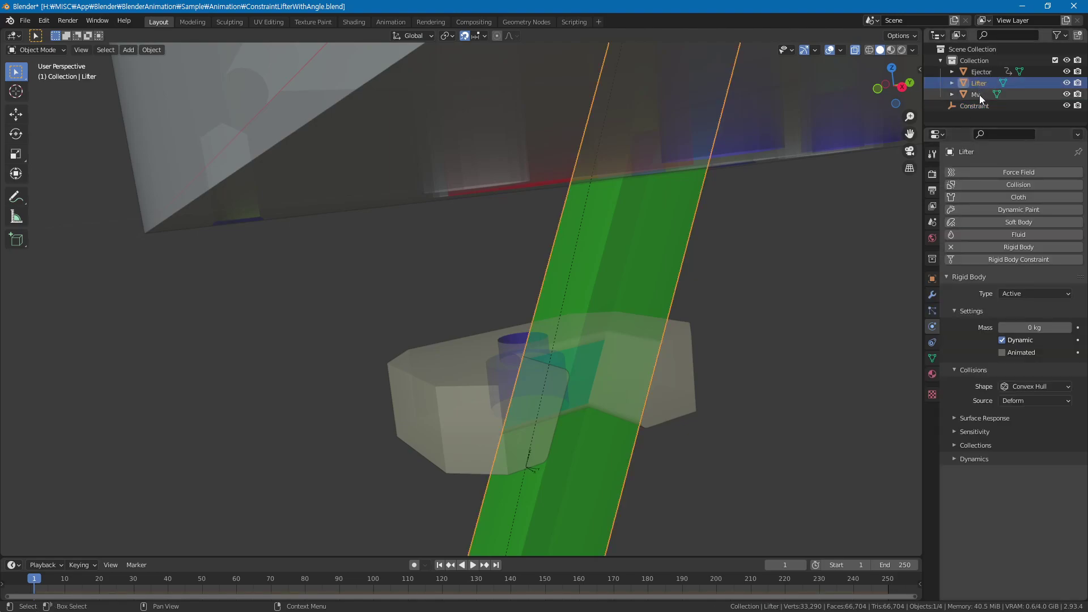
click(976, 94)
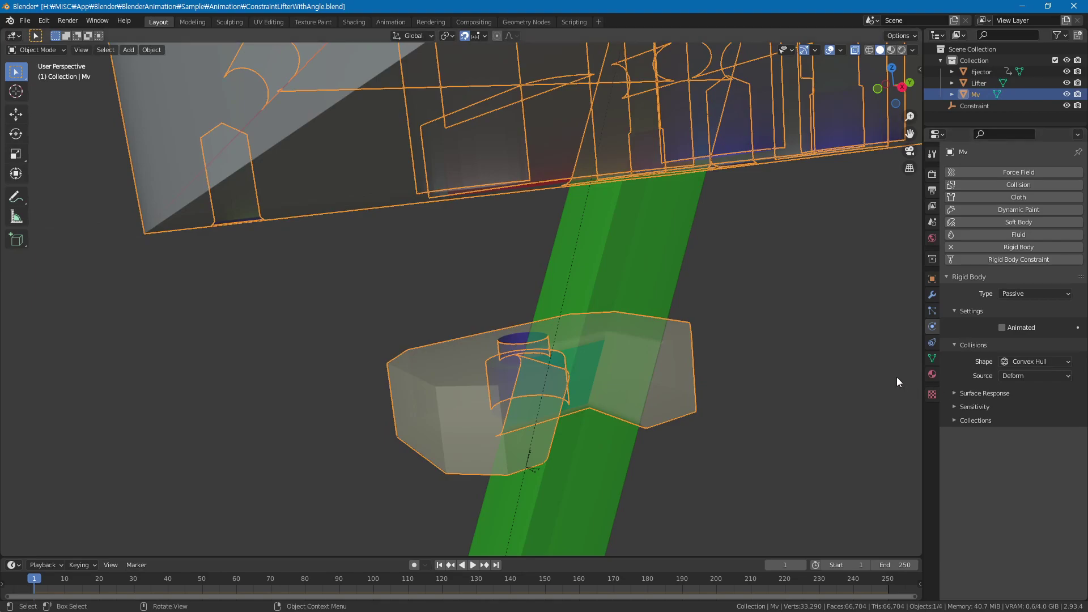
click(970, 106)
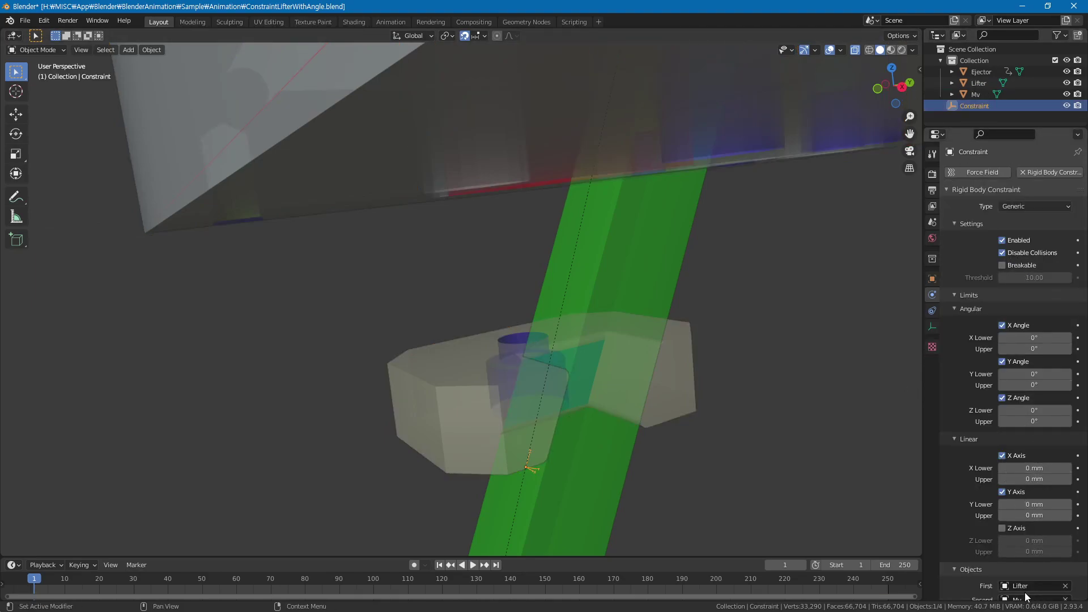
scroll(1020, 584, down, 2)
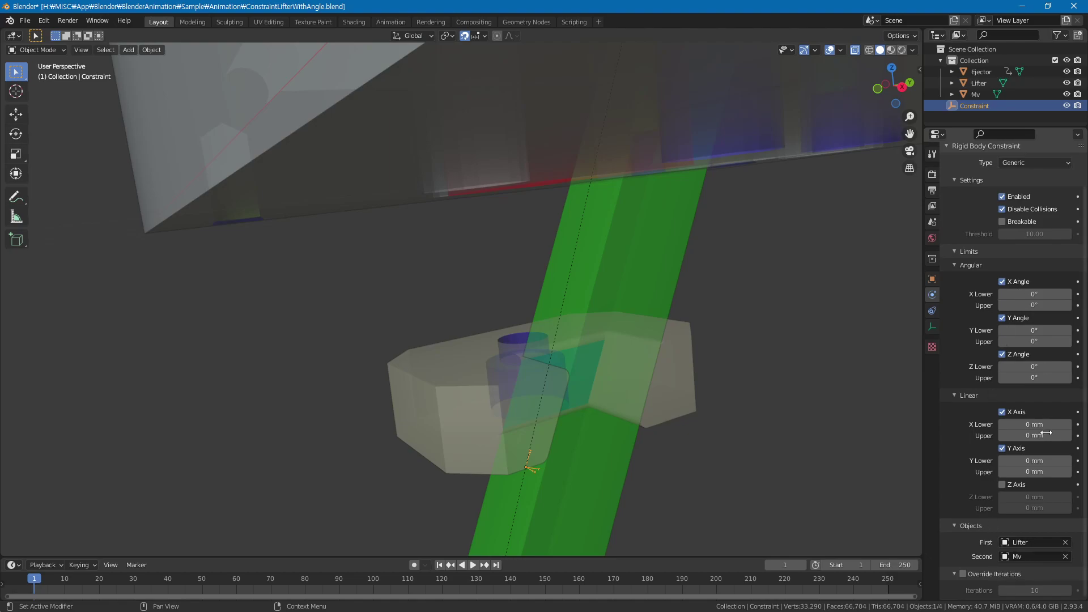
scroll(977, 404, up, 2)
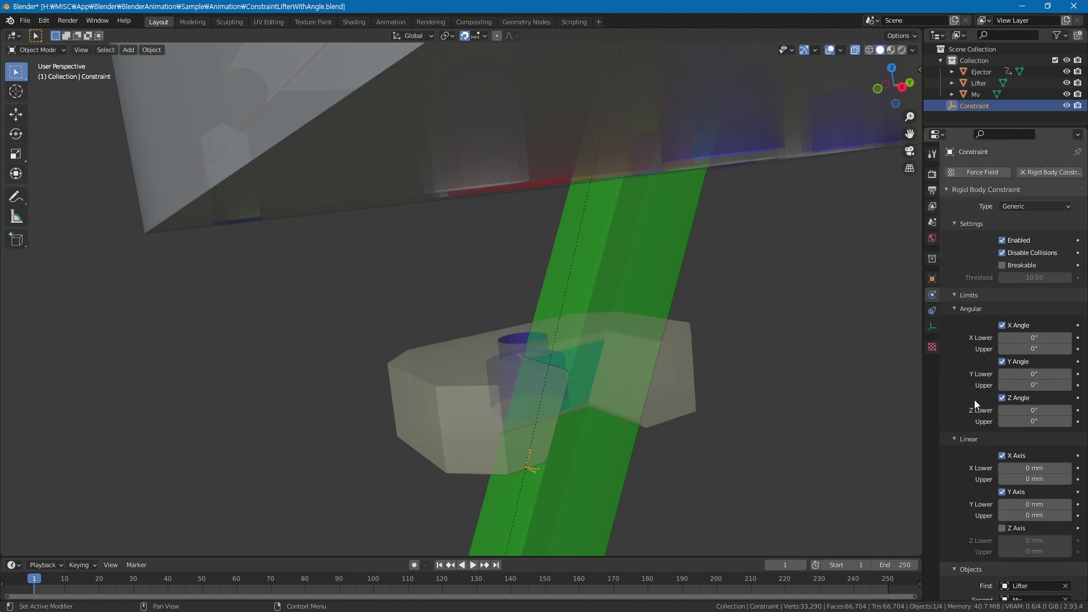
Frame the whole assembly and select the Ejector, showing its Active, Animated rigid body
click(779, 266)
key(Home)
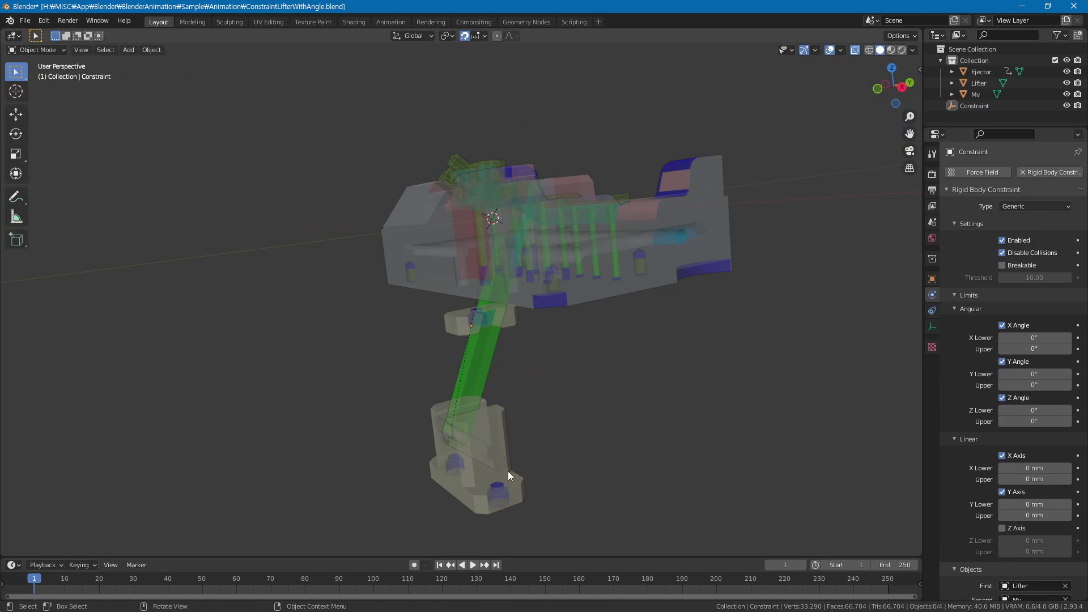
scroll(586, 457, up, 2)
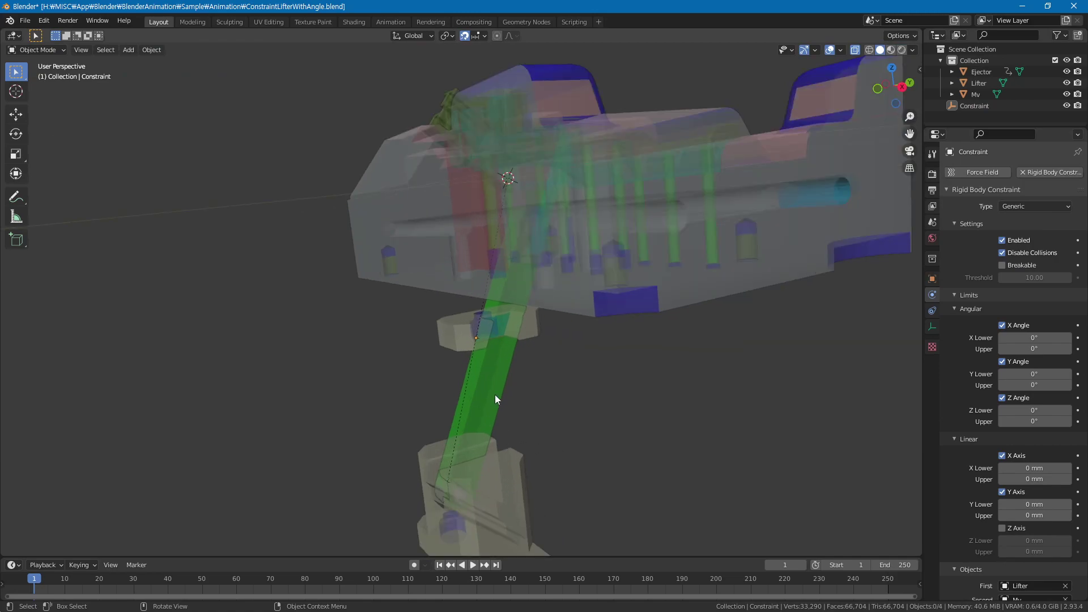
click(515, 481)
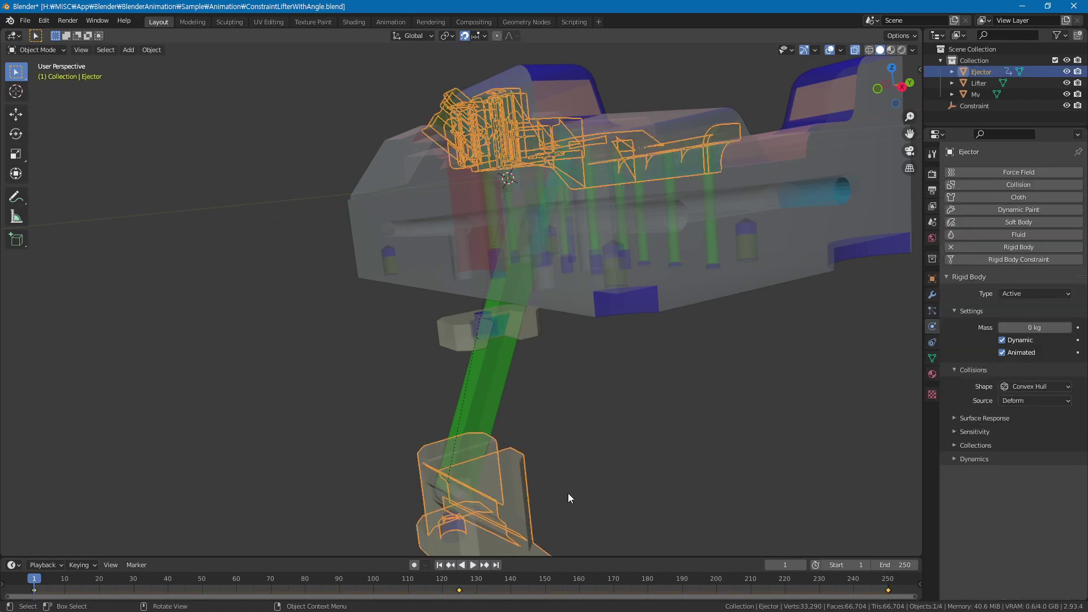
Add Lifter to the Ejector selection and link them via Object > Rigid Body > Connect
shift+click(491, 389)
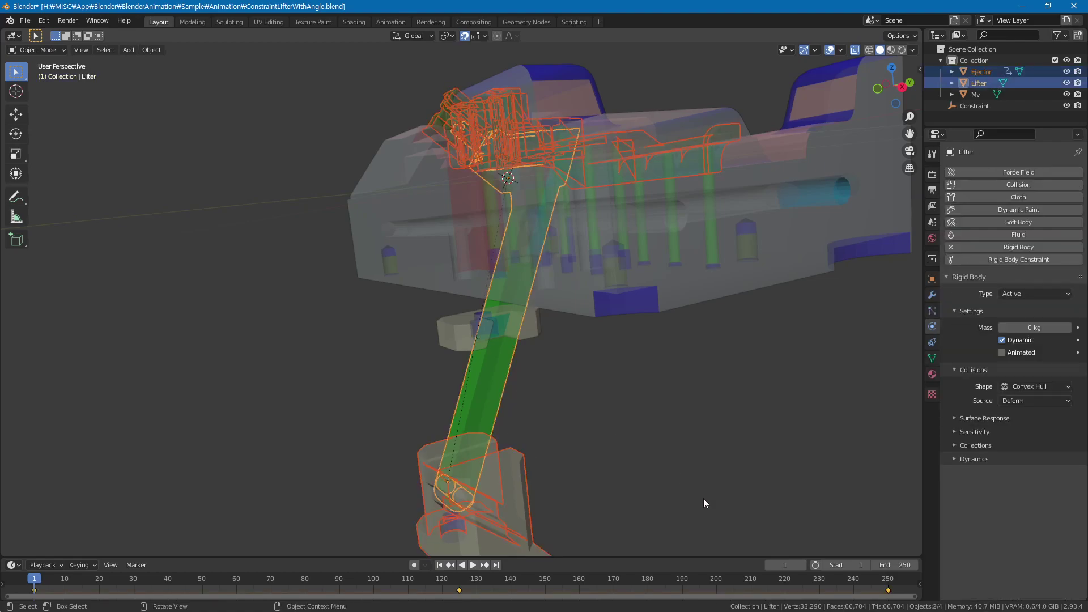
click(152, 50)
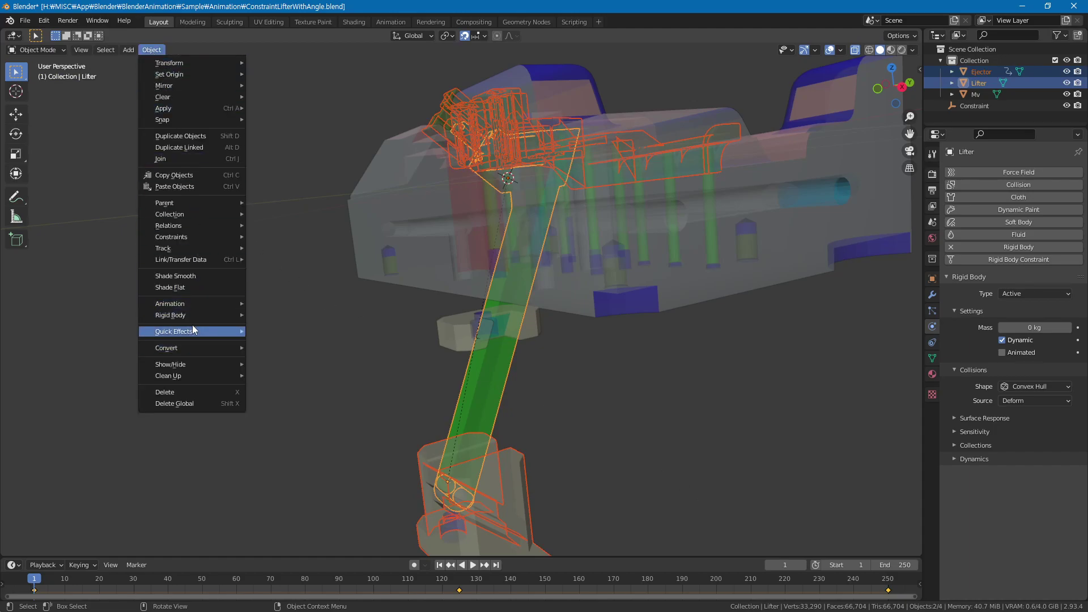
mouse_move(170, 315)
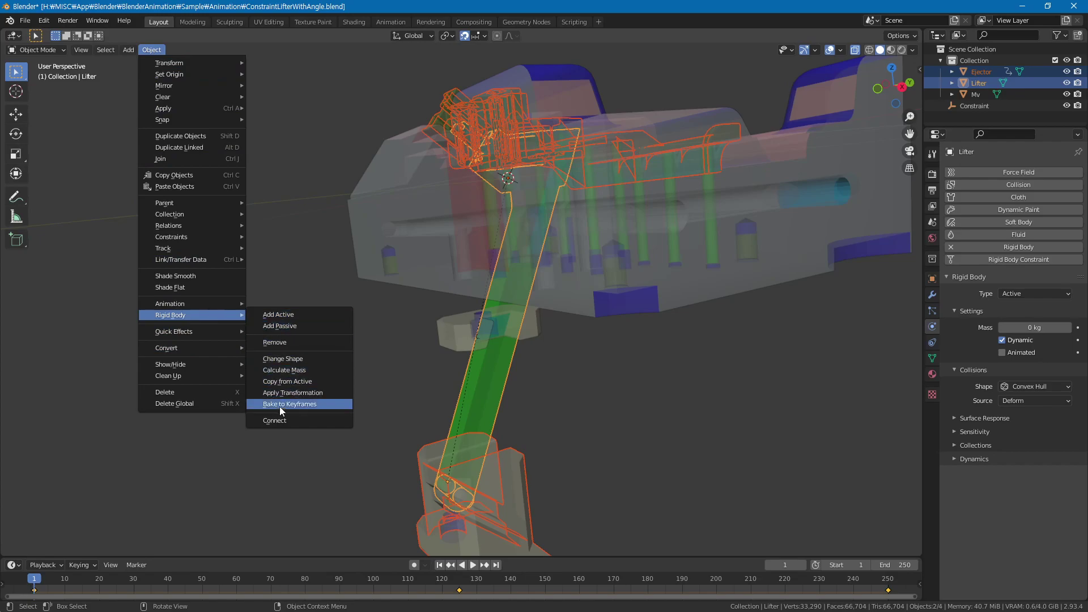
click(276, 419)
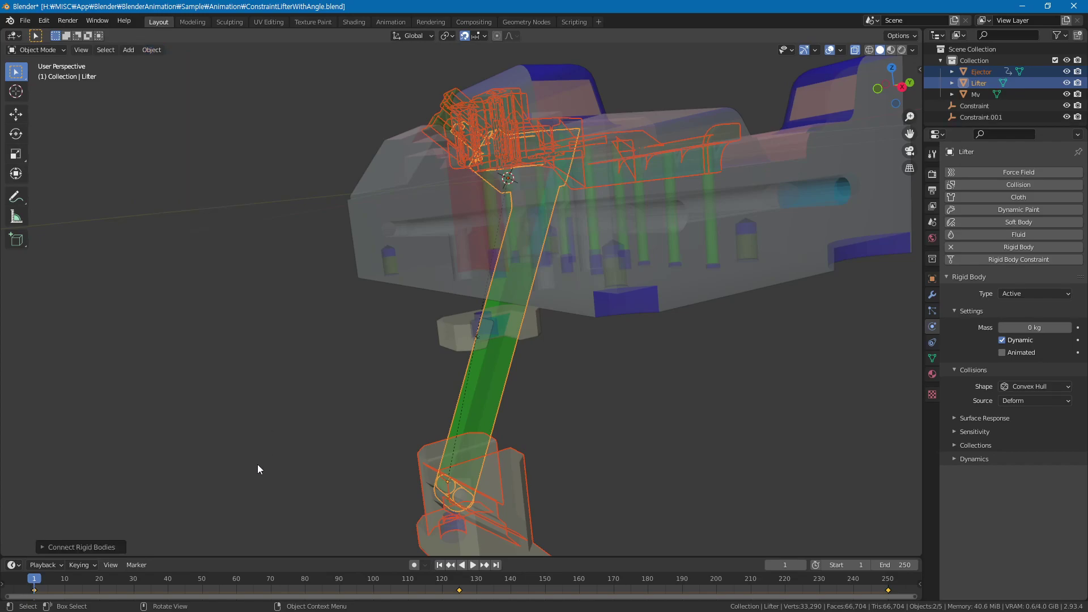
scroll(488, 400, up, 2)
scroll(499, 408, up, 2)
Select Constraint.001 and view its transform: -10.503, -12.441, -51.397 mm, 0° rotation
scroll(522, 424, up, 3)
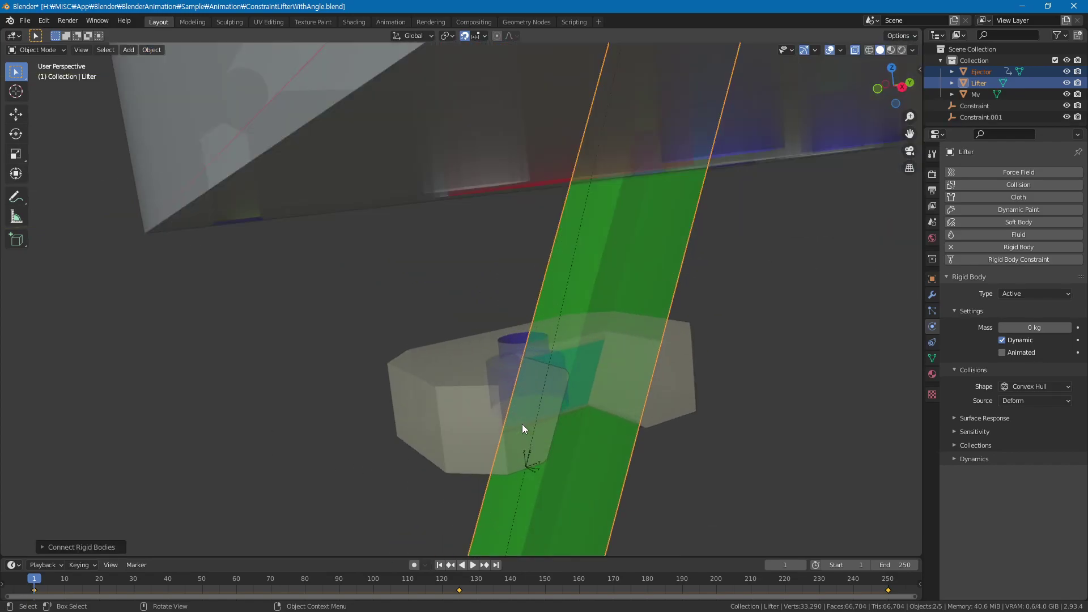
scroll(372, 167, down, 3)
scroll(372, 168, down, 2)
click(996, 117)
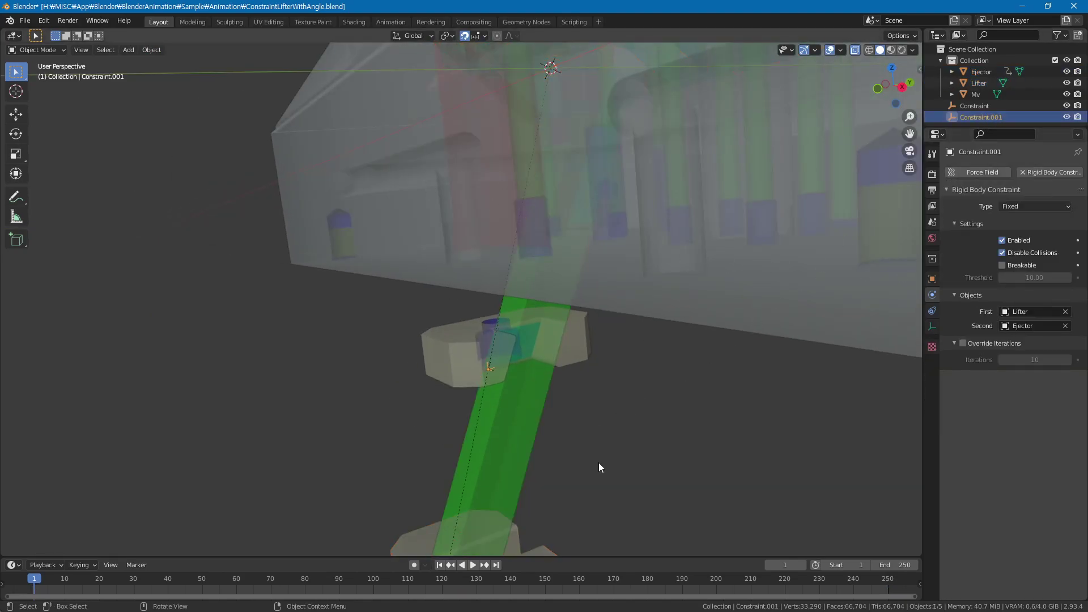
scroll(584, 413, up, 2)
scroll(455, 281, up, 2)
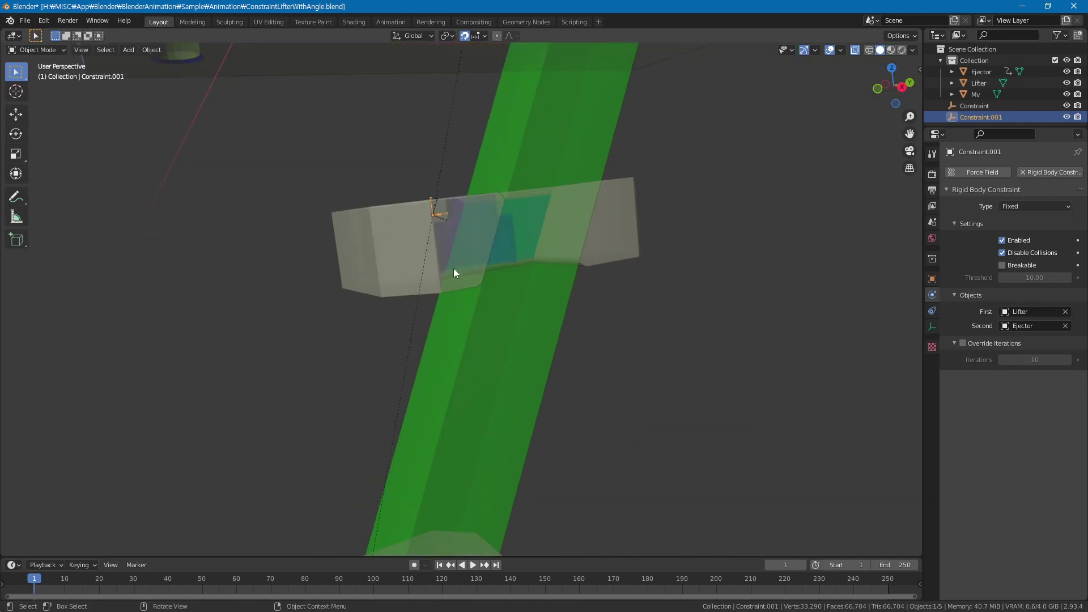
scroll(436, 190, up, 2)
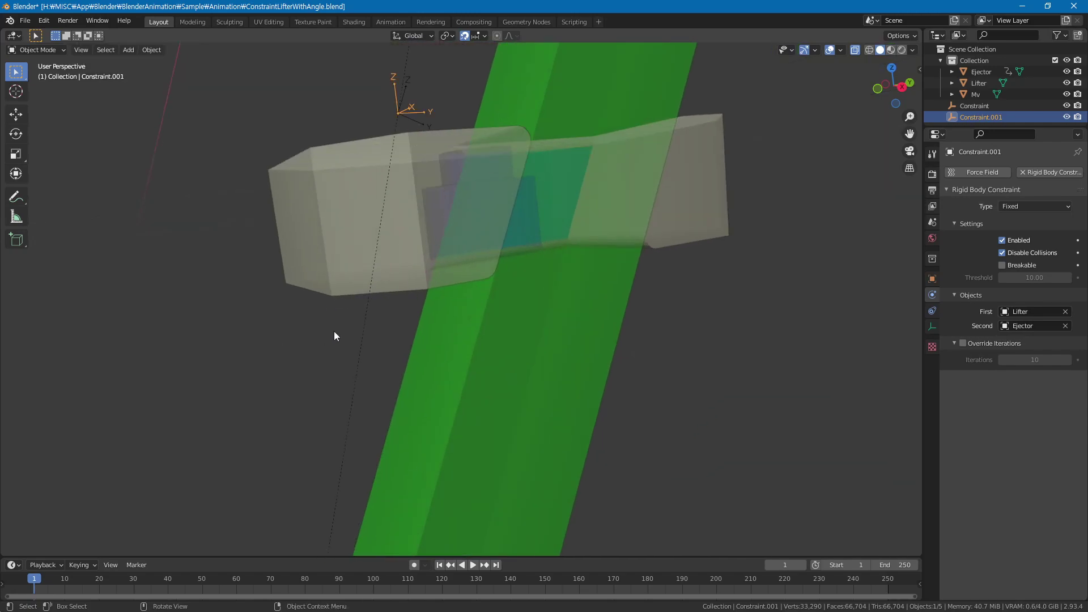
mouse_move(709, 341)
middle_down()
mouse_move(700, 360)
mouse_move(712, 383)
mouse_move(683, 361)
middle_up()
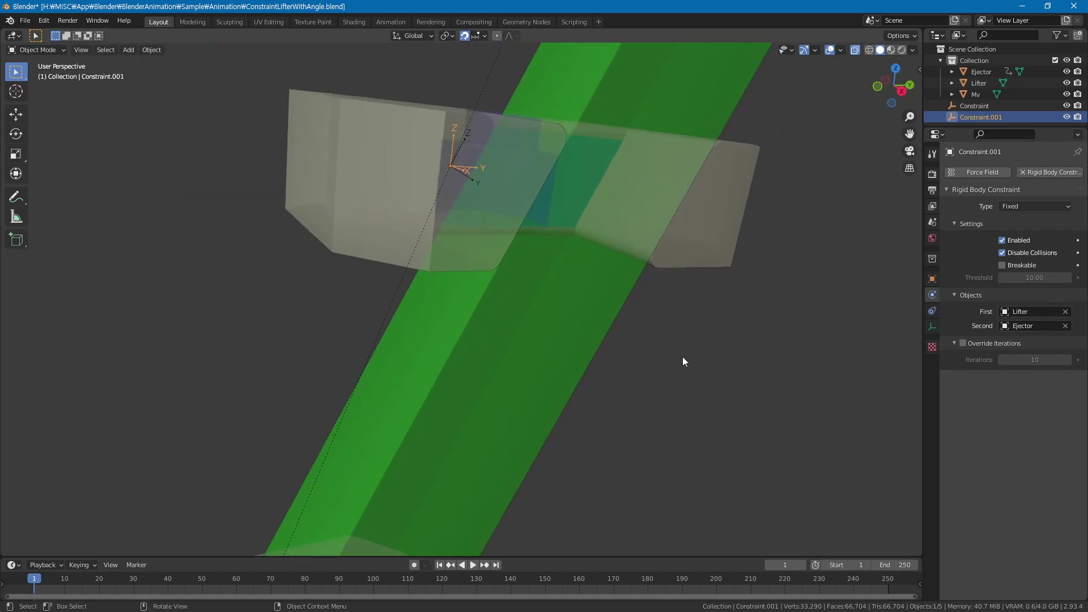
middle_drag(189, 157, 200, 187)
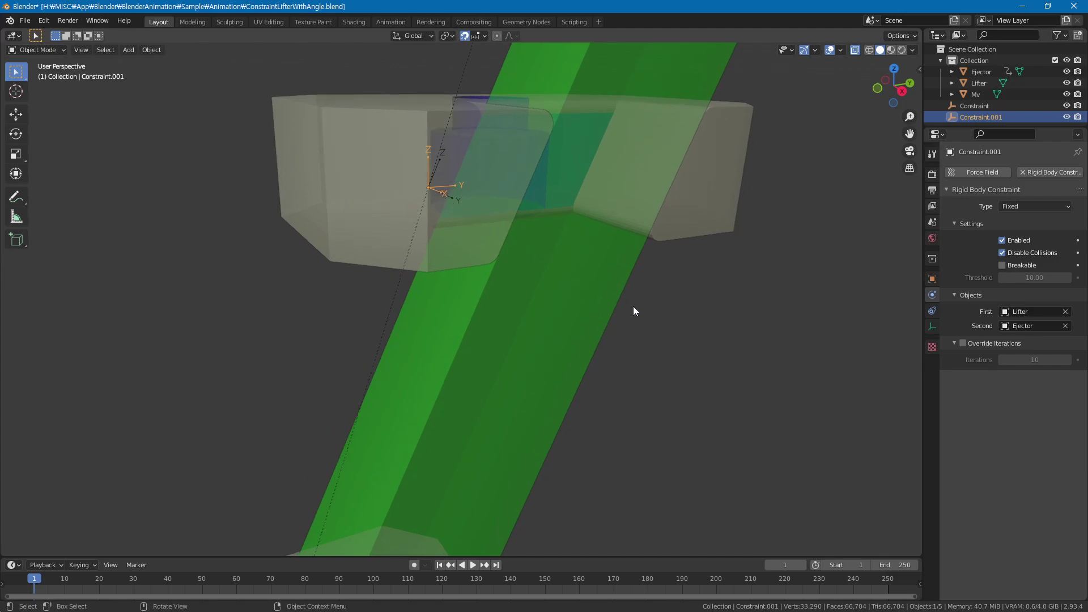
click(931, 278)
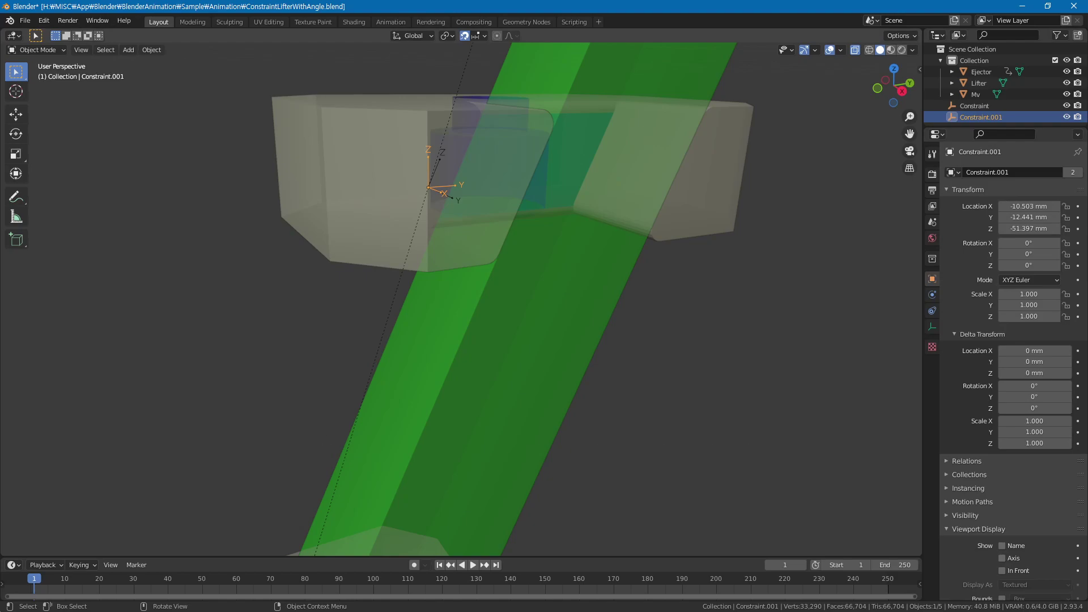
Copy the angle 40.231399 from the Notepad notes and return to Blender
key(alt+Tab)
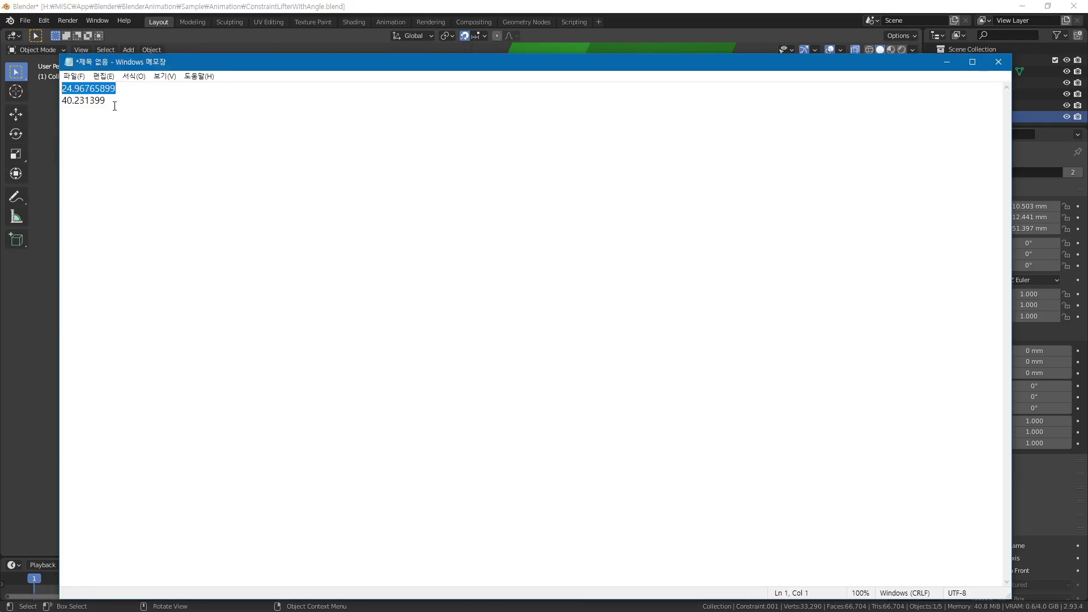
drag(107, 100, 63, 100)
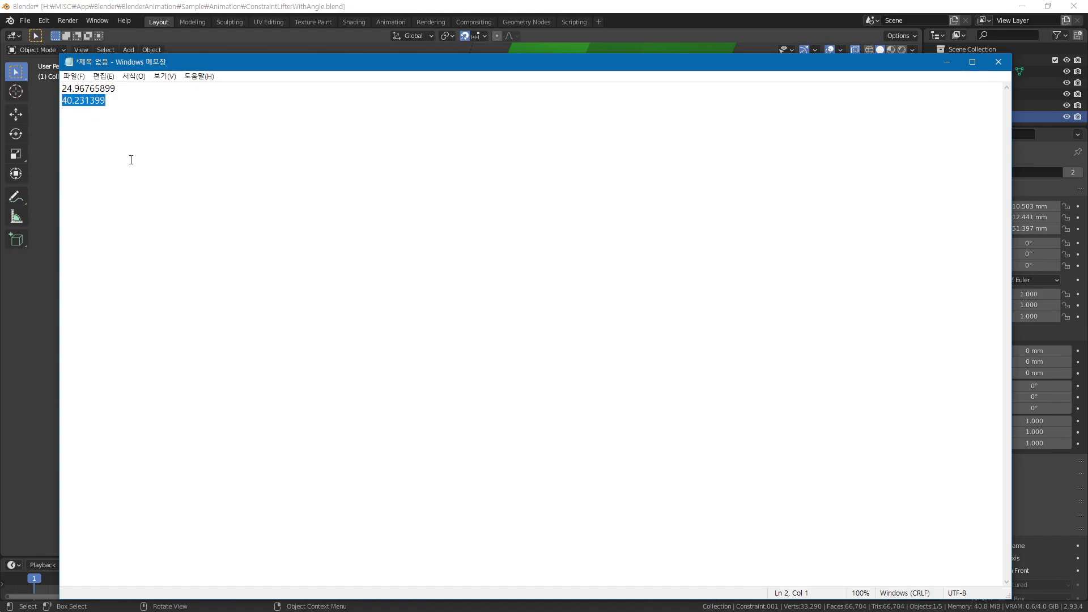
key(alt+Tab)
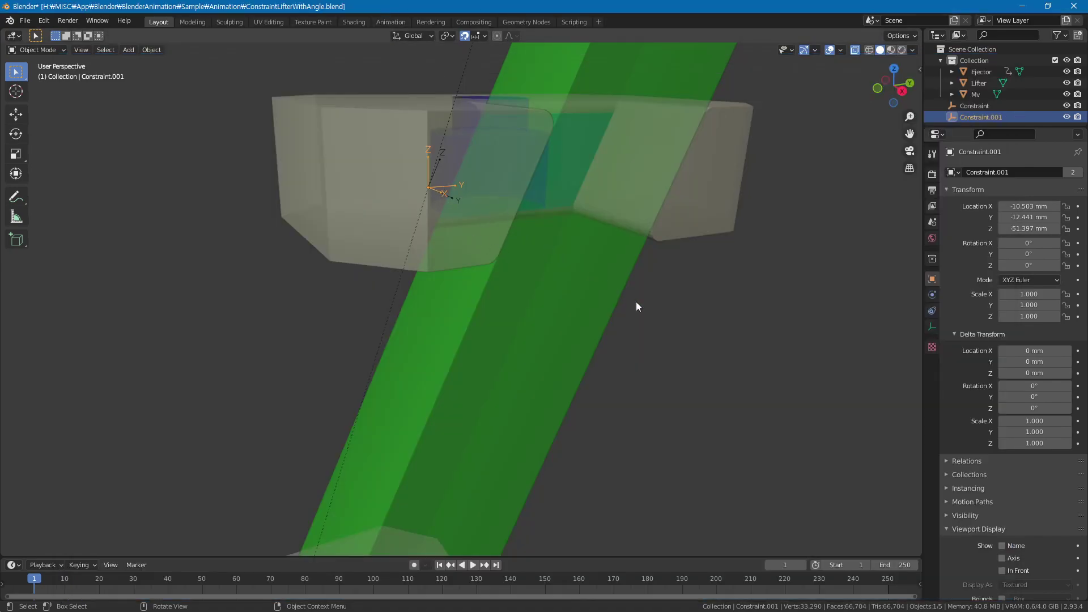
Set Constraint.001's X rotation to -40.231399° to match the lifter's tilt
click(1030, 242)
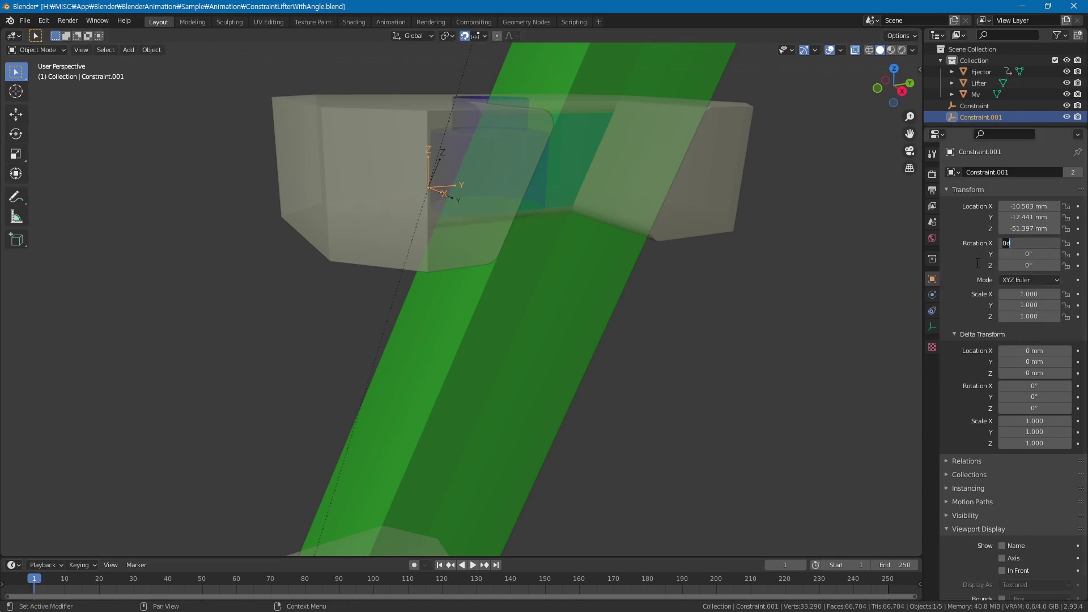
text(-40.231399)
key(Return)
Make Constraint.001 a Generic constraint with X, Y and Z angles locked at 0°
click(932, 294)
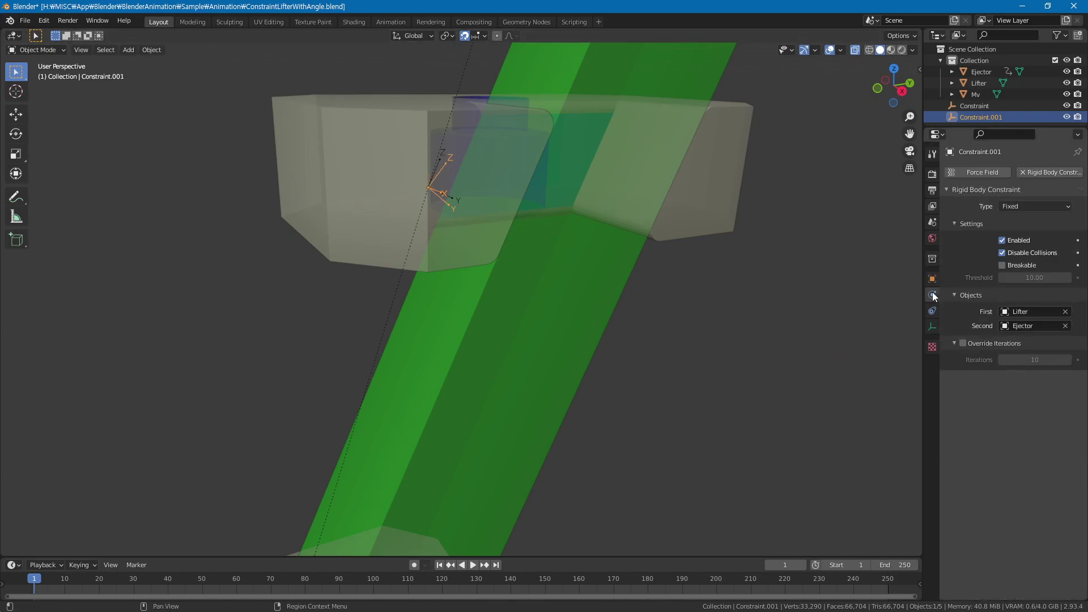
click(1021, 205)
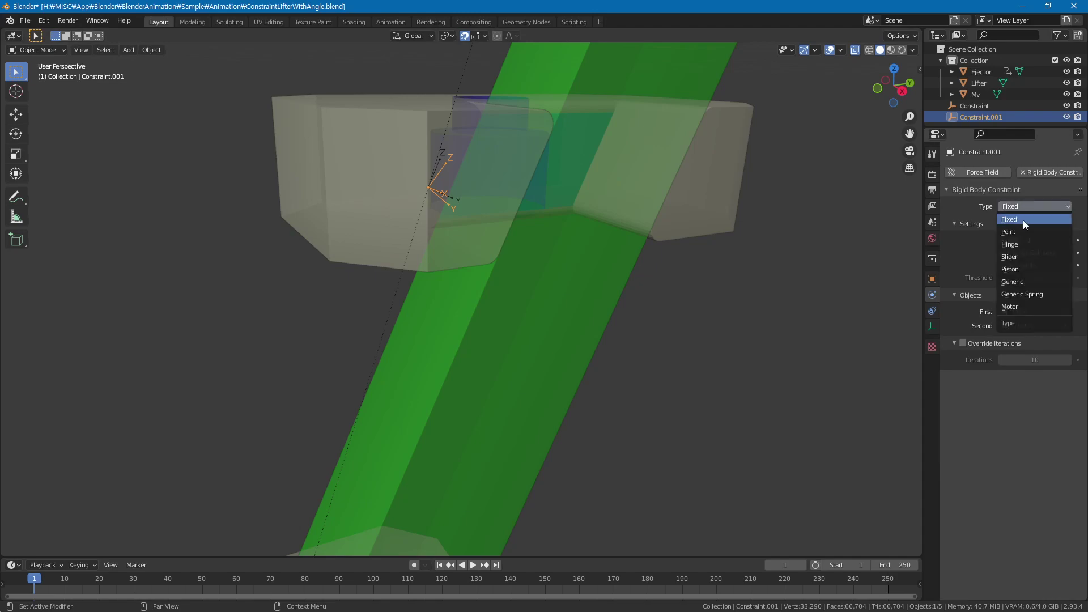
click(1014, 282)
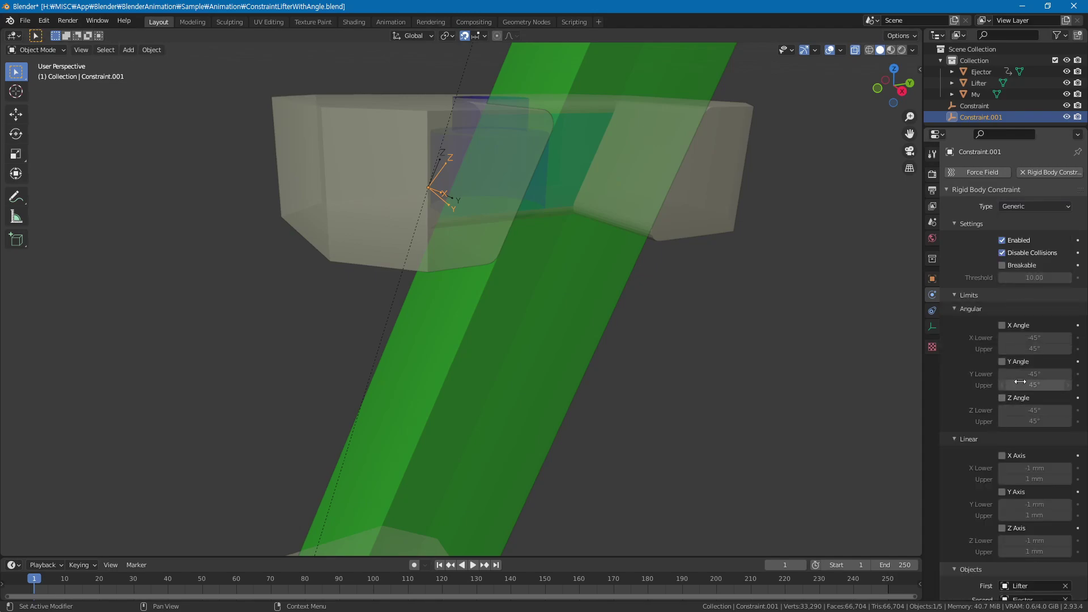
drag(1020, 382, 1027, 338)
text(-45d)
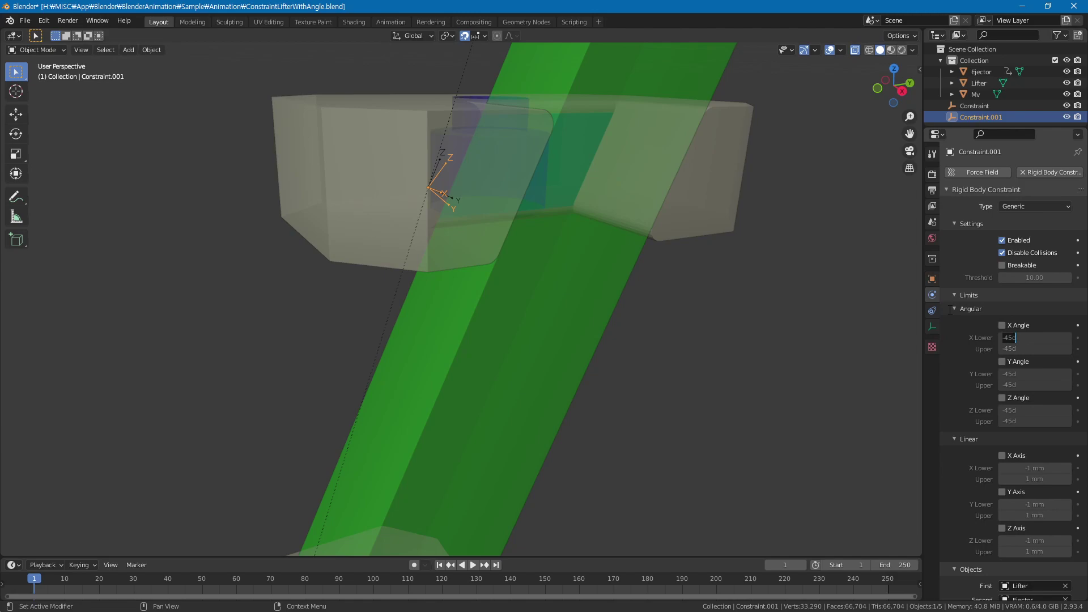
key(Escape)
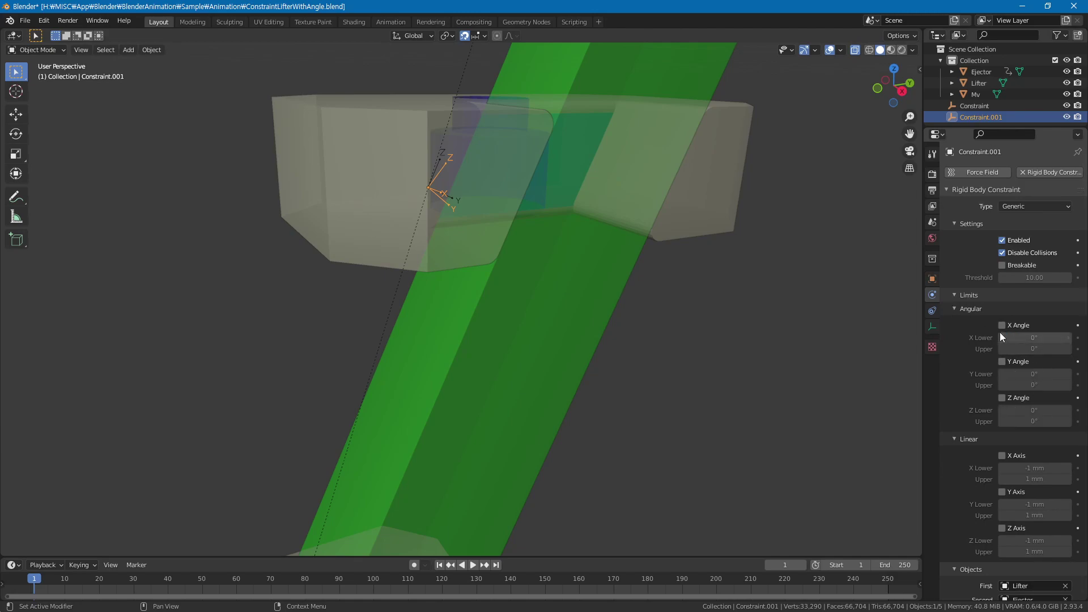
click(1002, 327)
click(1002, 362)
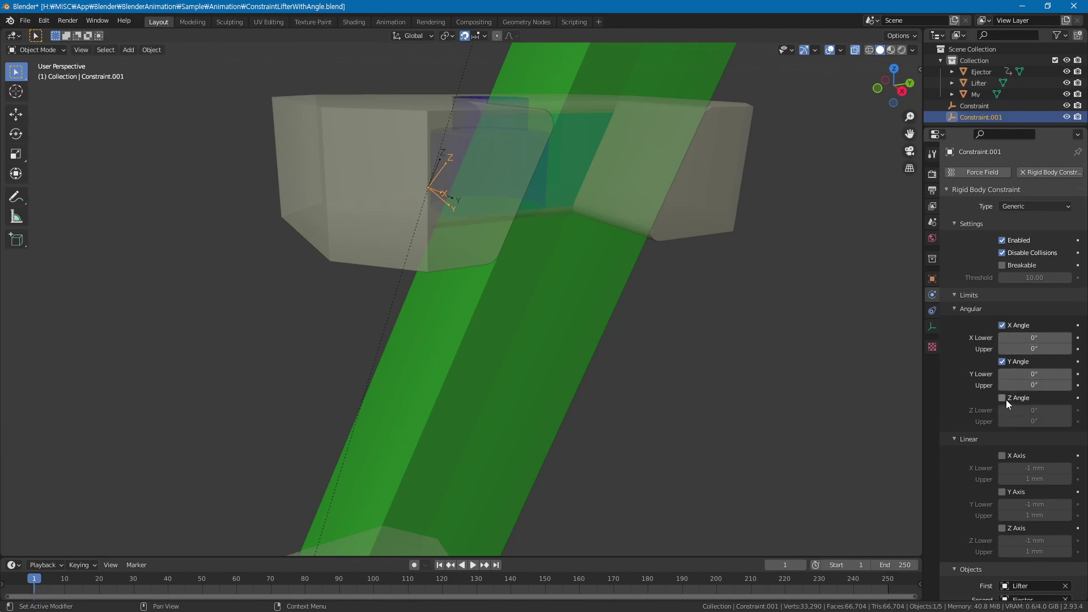
click(1002, 398)
Lock Constraint.001's linear X and Z limits at 0 mm
scroll(992, 396, down, 2)
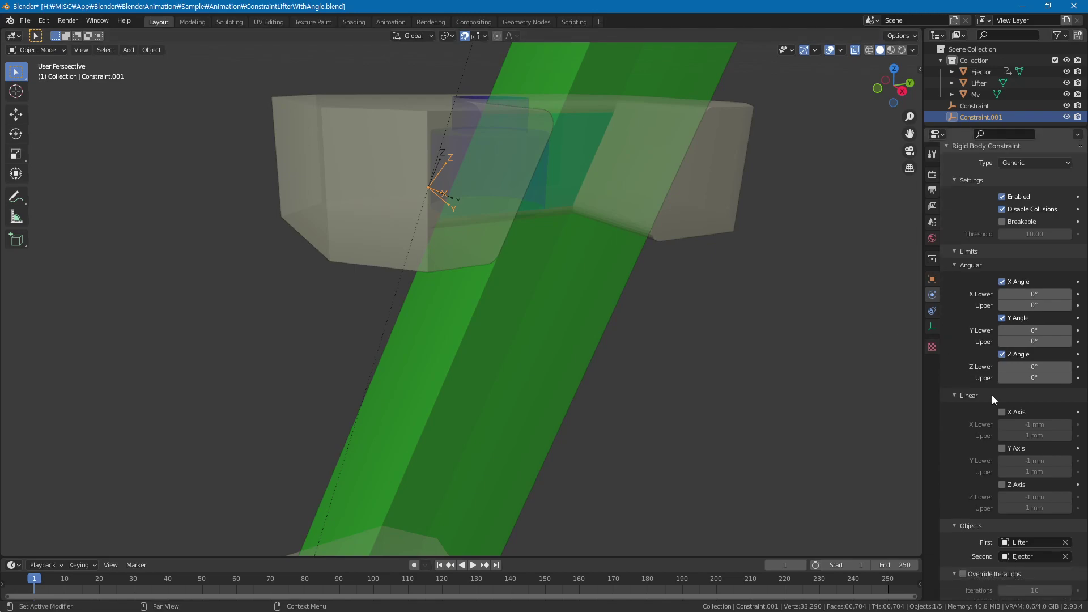
click(1040, 424)
drag(1041, 424, 1035, 508)
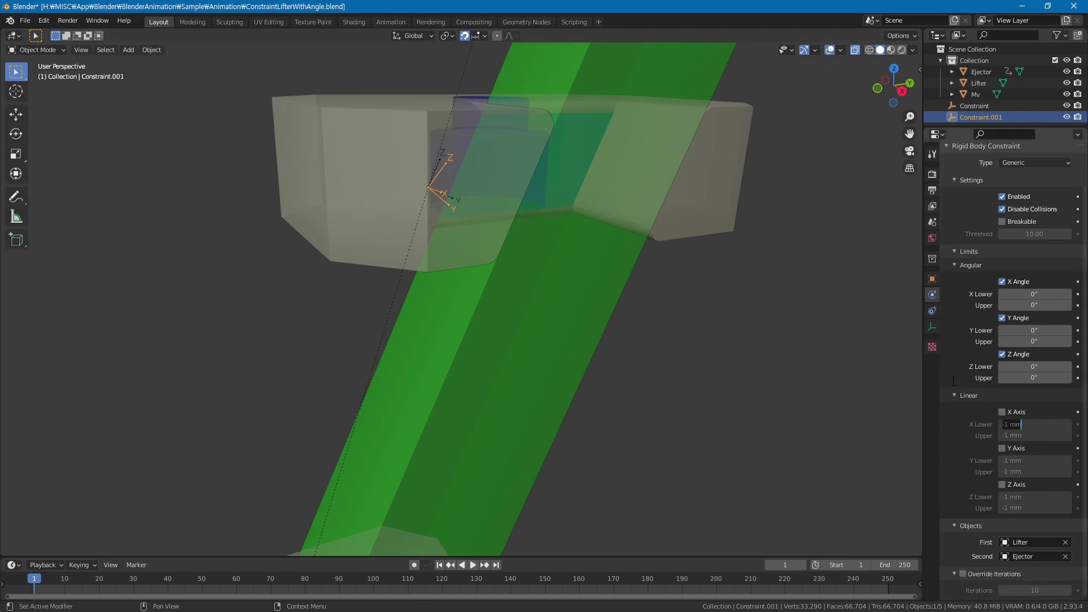
text(0)
key(Return)
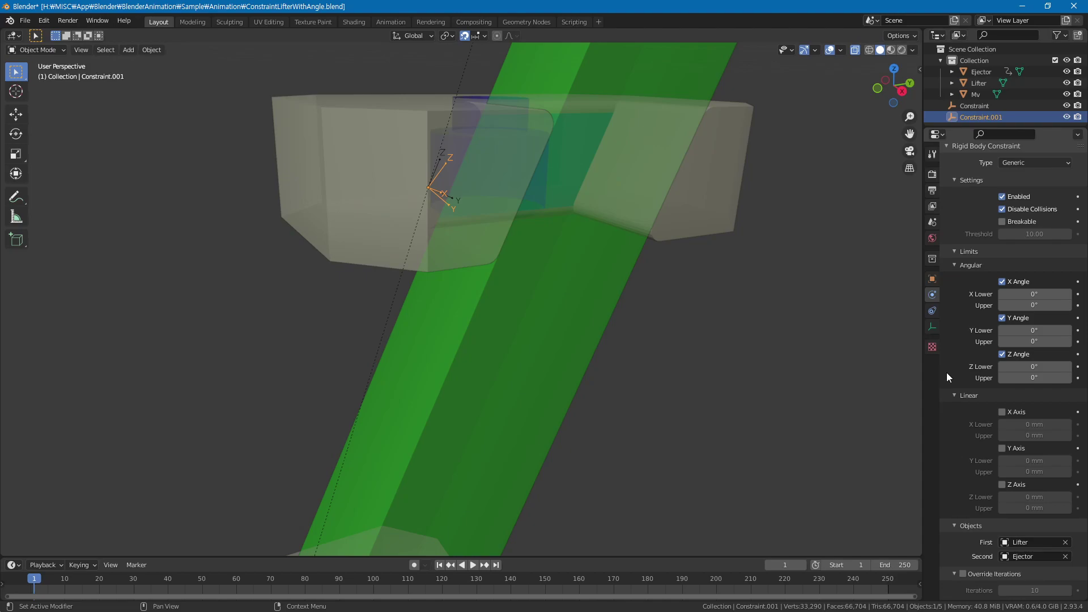
click(1004, 414)
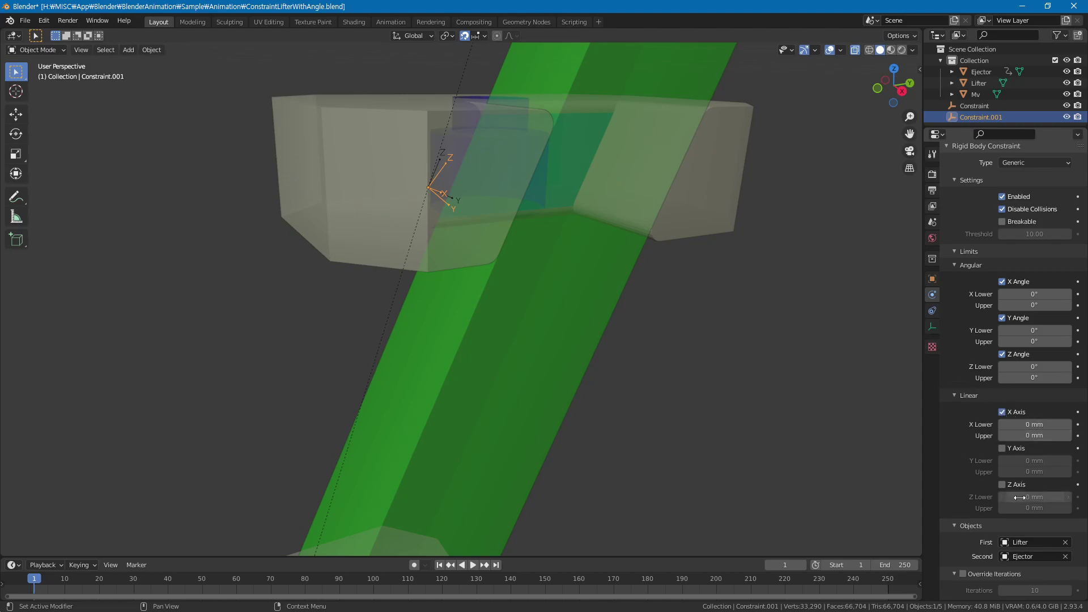
click(1002, 486)
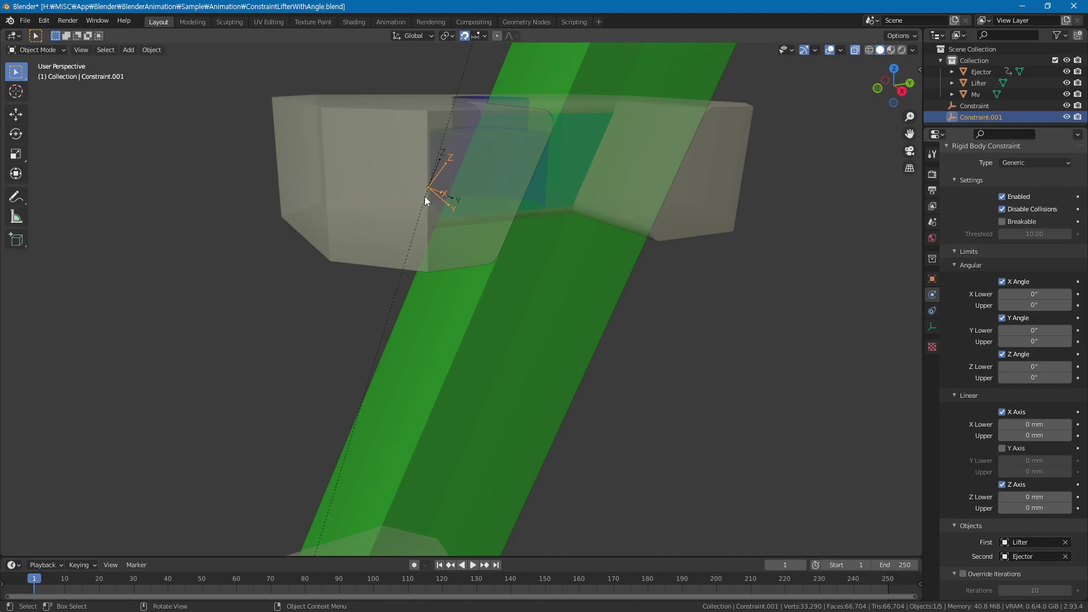
Frame the whole mold assembly and view the Ejector's transform, keyed Location Z 0 mm
scroll(494, 222, down, 3)
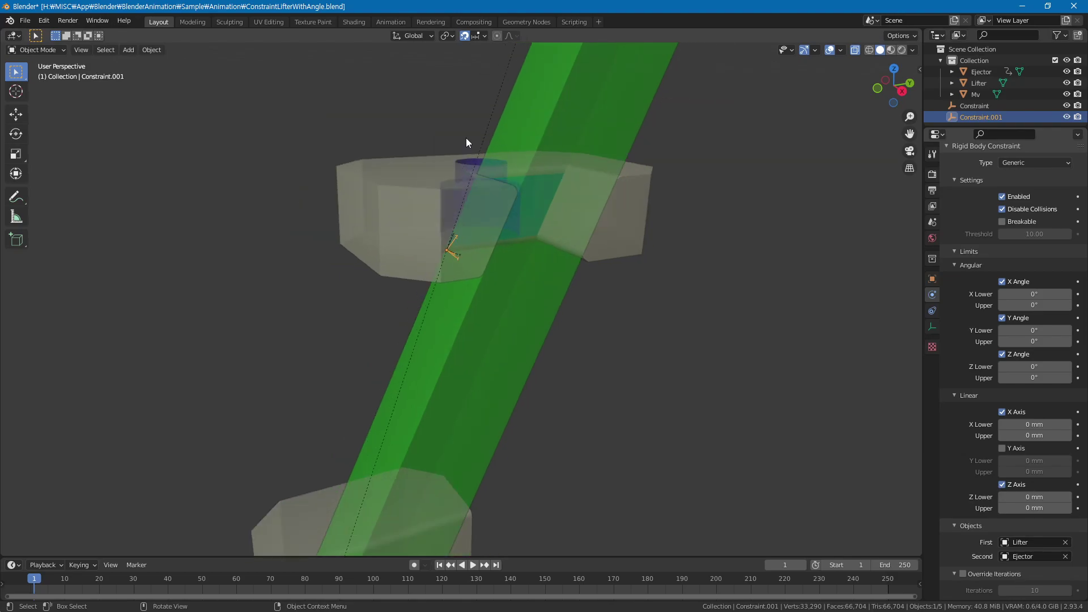
middle_drag(466, 138, 526, 219)
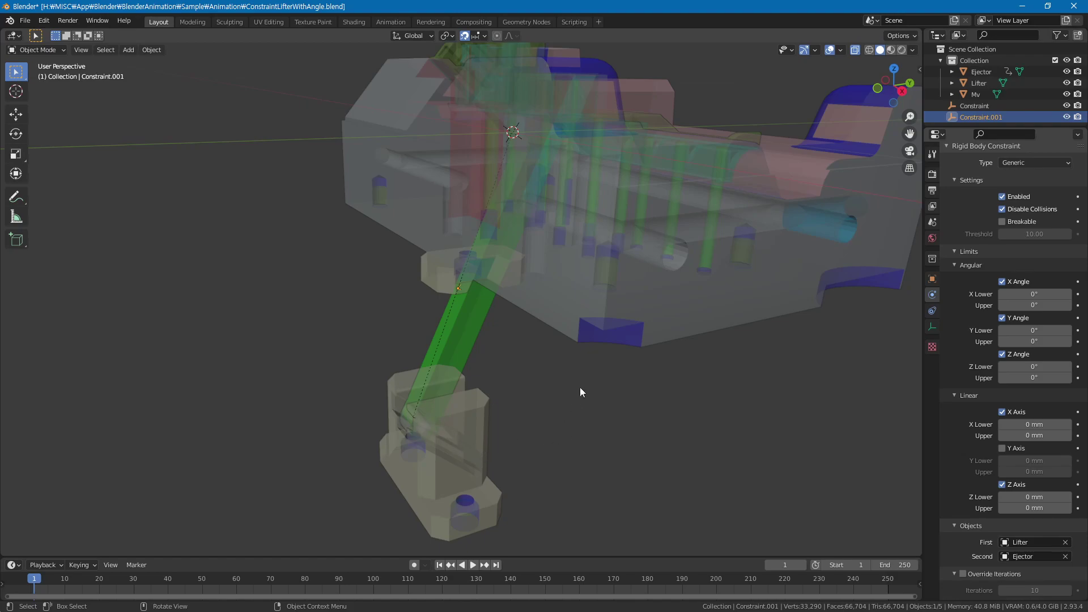
click(566, 392)
scroll(409, 396, down, 3)
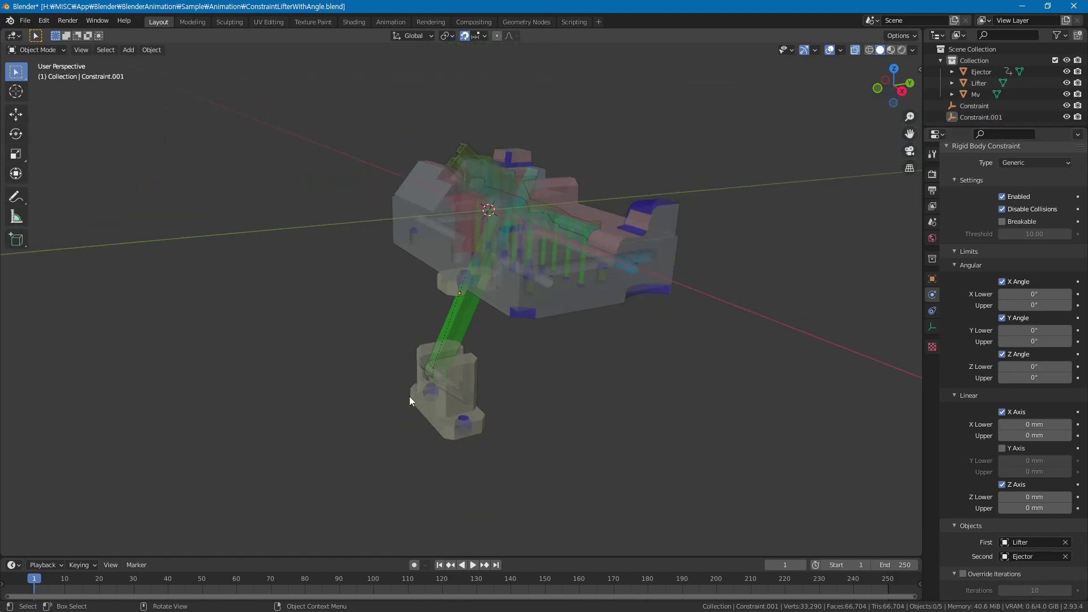
middle_drag(570, 403, 599, 403)
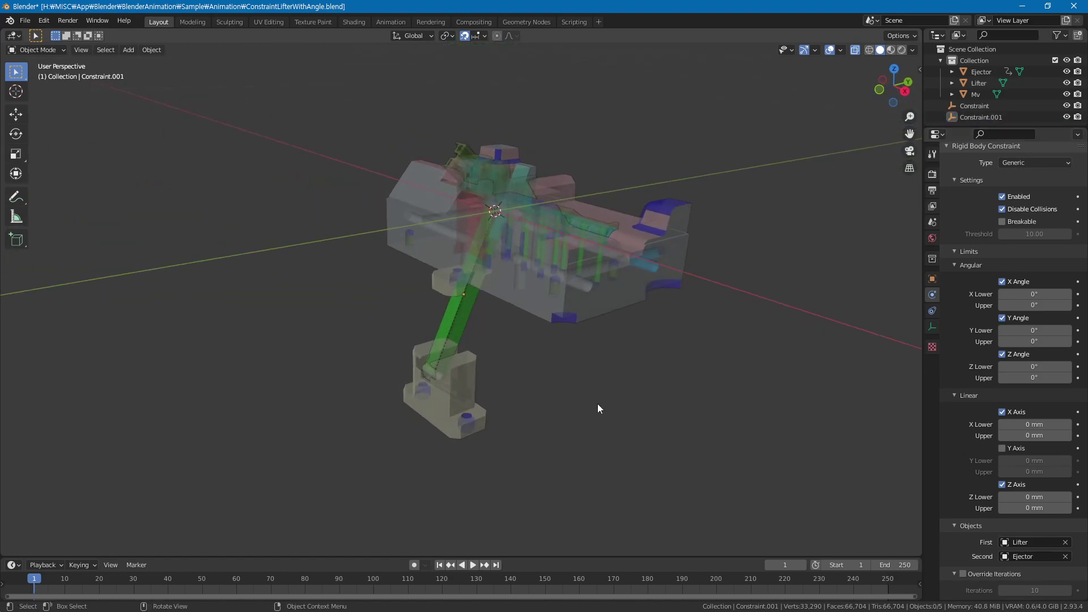
scroll(541, 473, up, 2)
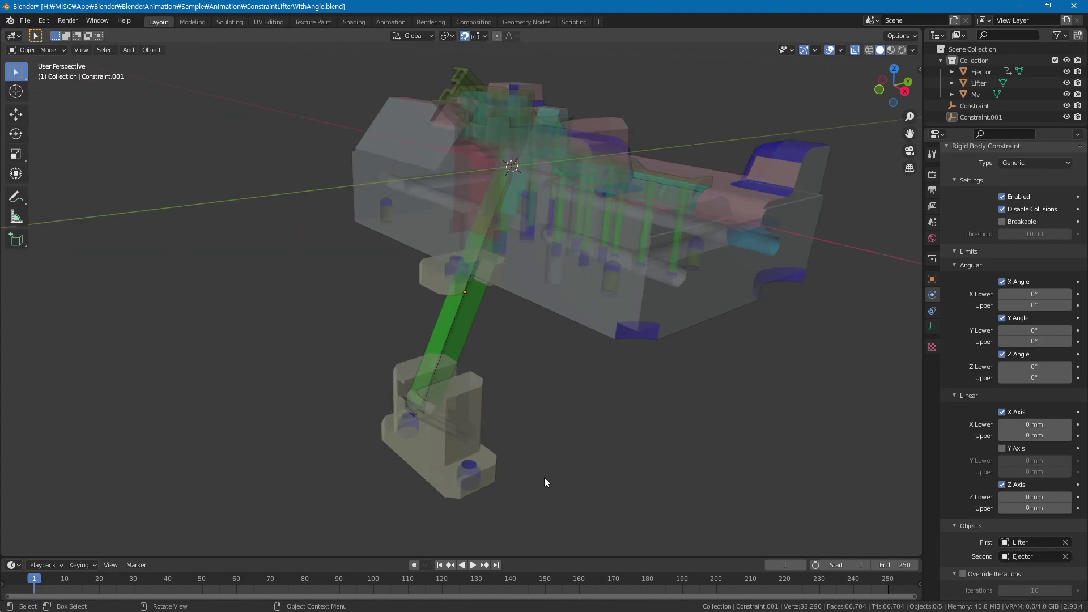
click(446, 448)
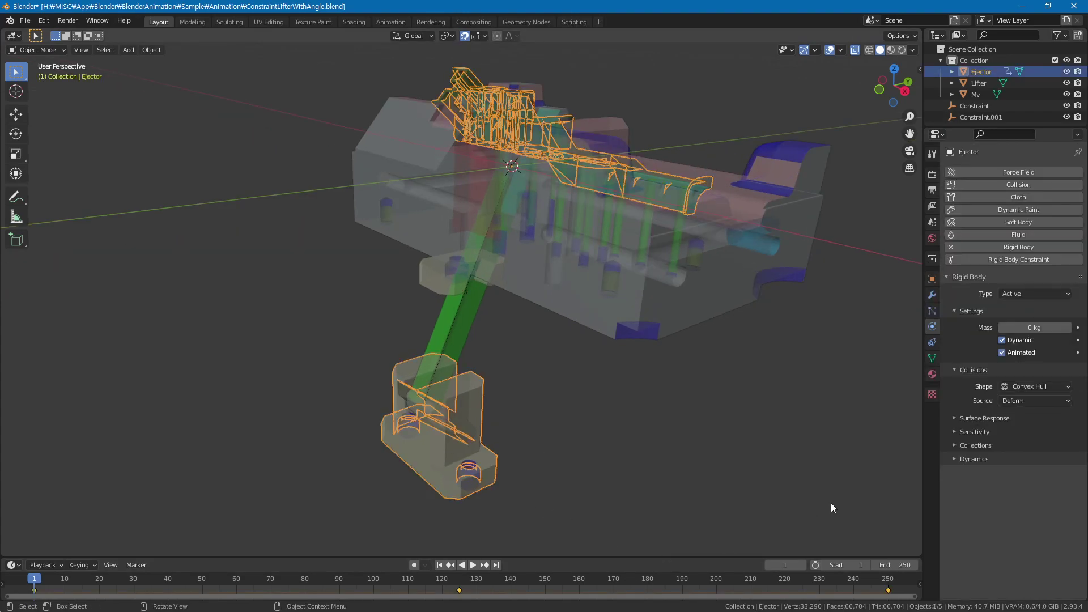
click(933, 280)
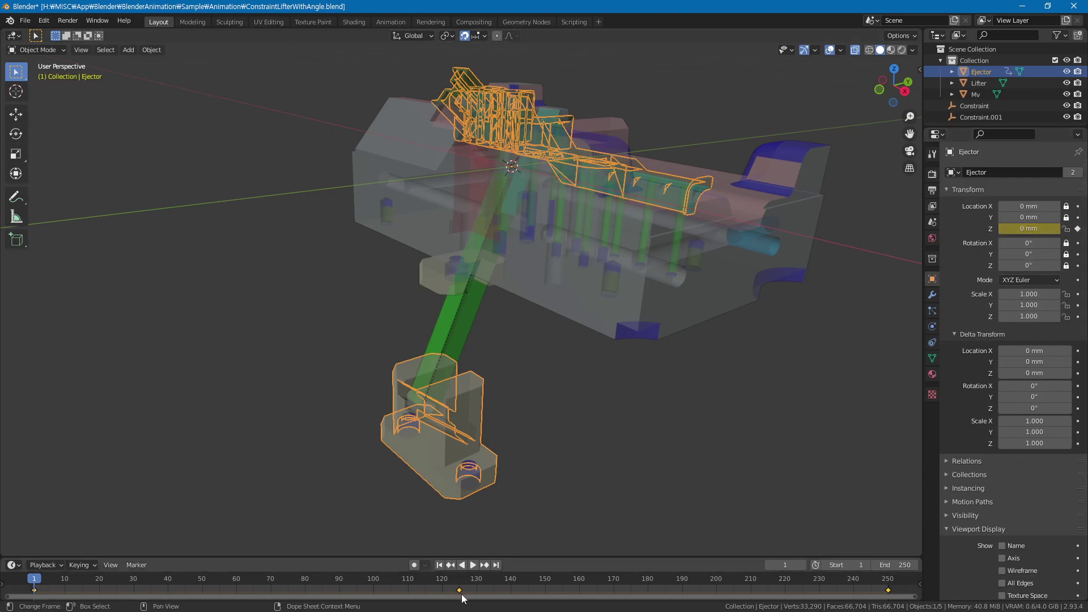
click(560, 459)
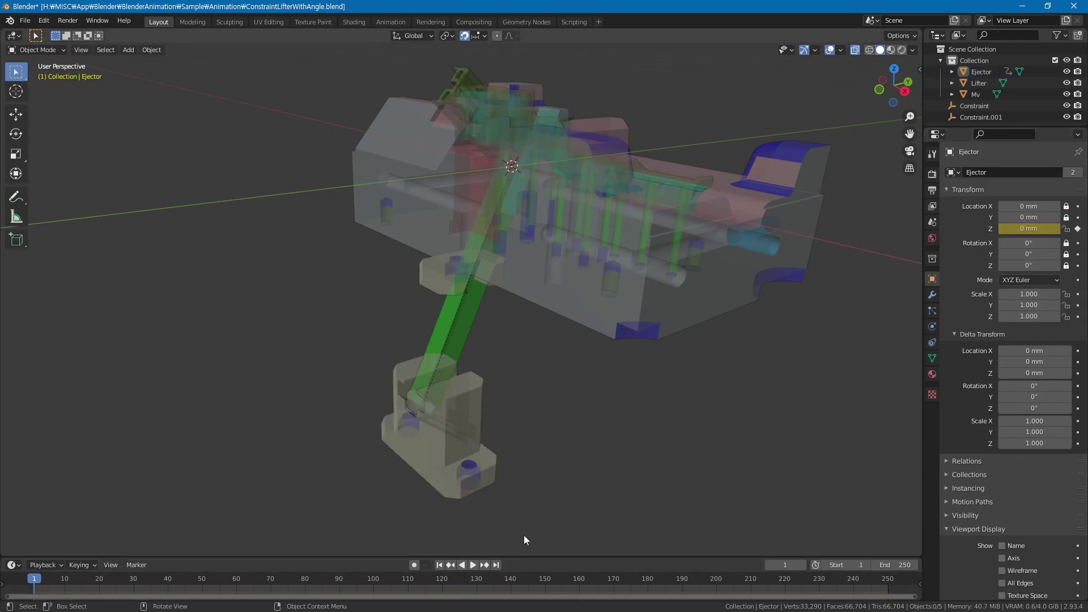
Play the simulation in Right Orthographic view, lifter following ejector, then rewind to frame 1
click(472, 565)
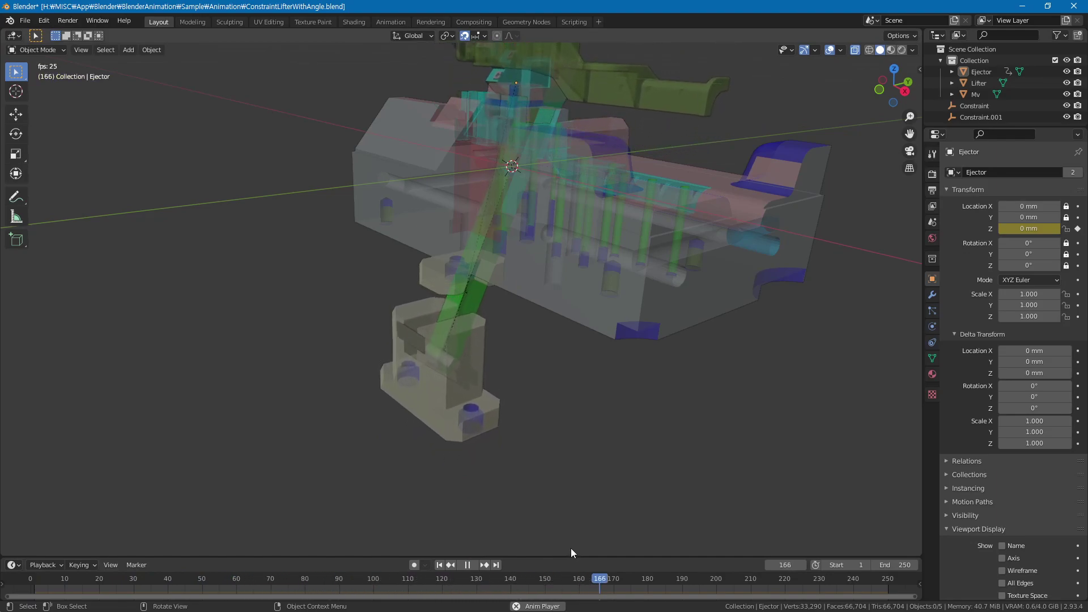
click(905, 91)
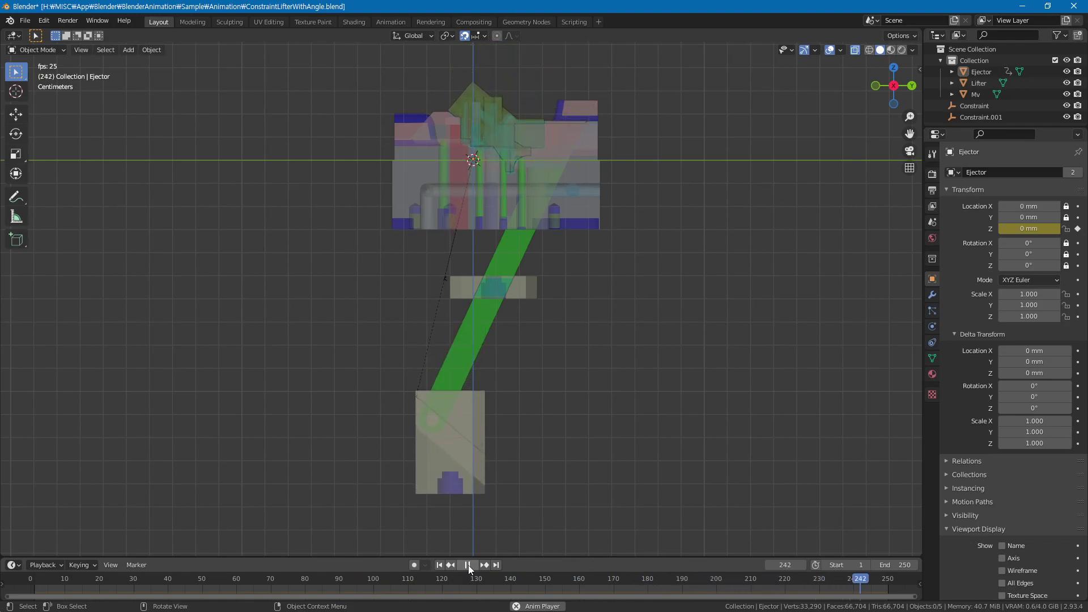
click(467, 565)
click(440, 567)
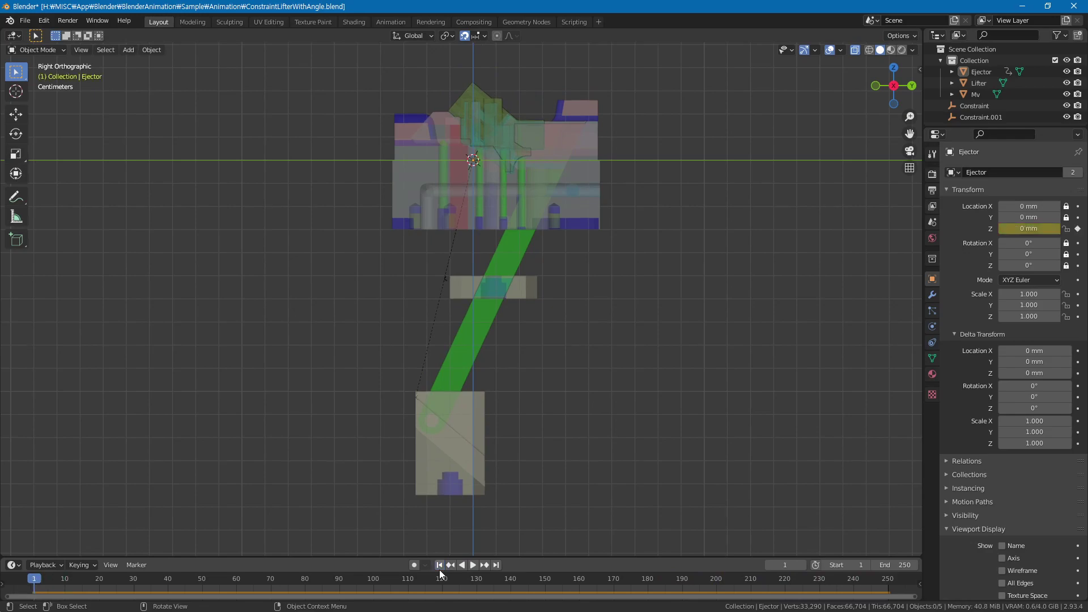